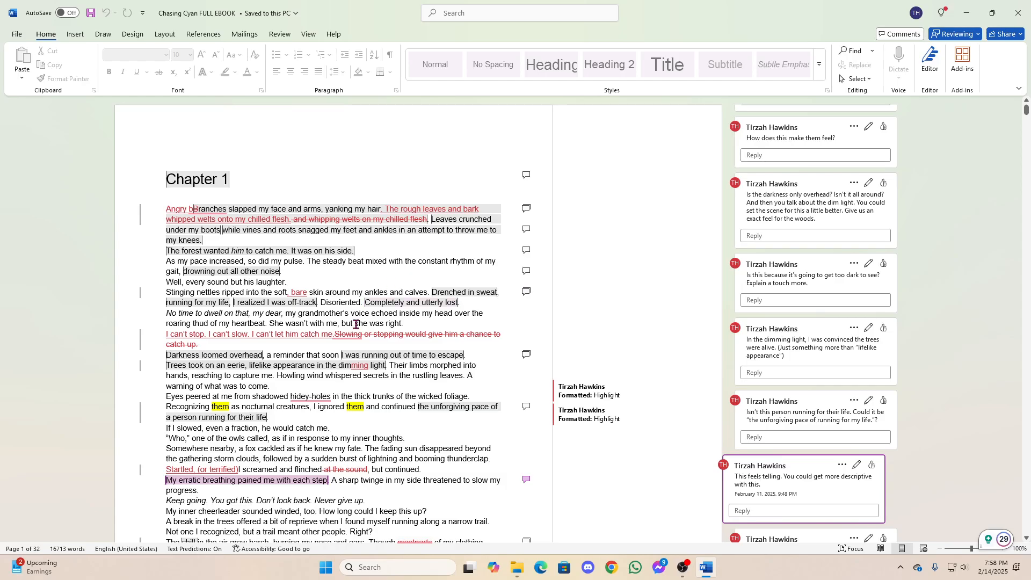
# Look over the tracked edits and comments in Chapter 1 down to the Chapter 2 heading, and check the available editing modes.
pyautogui.scroll(-5, 269, 301)
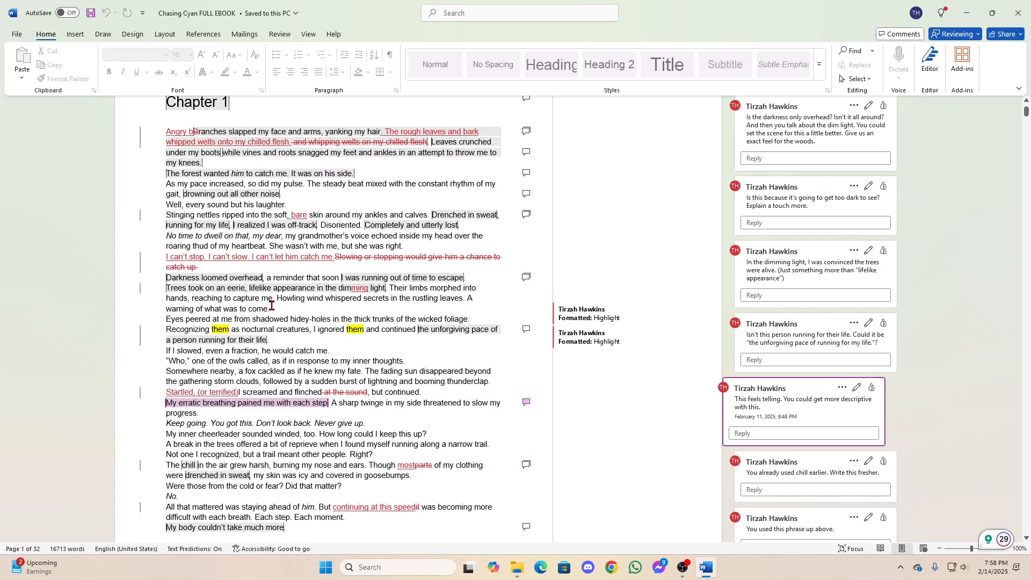
pyautogui.scroll(-12, 271, 305)
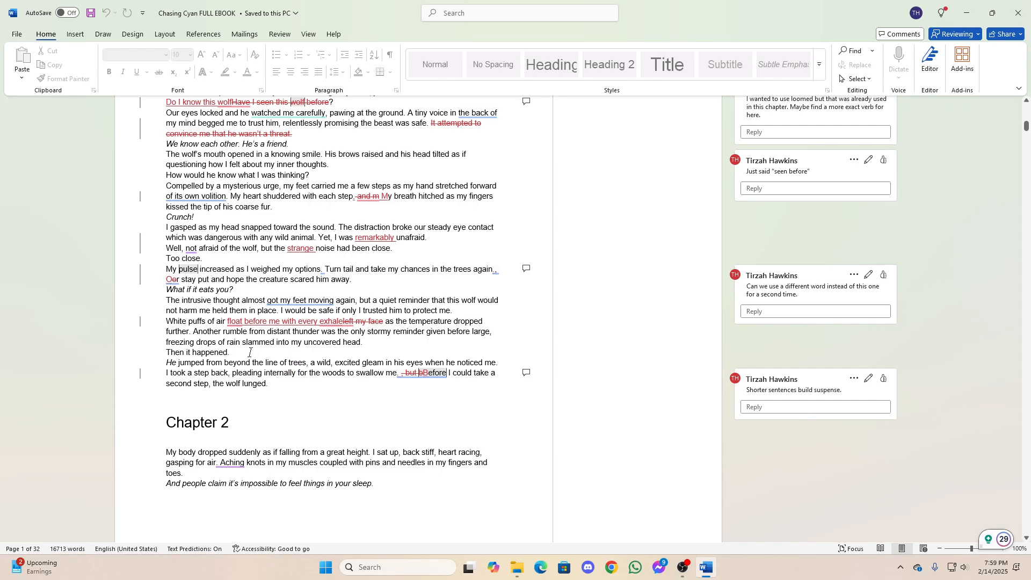
pyautogui.scroll(-2, 204, 356)
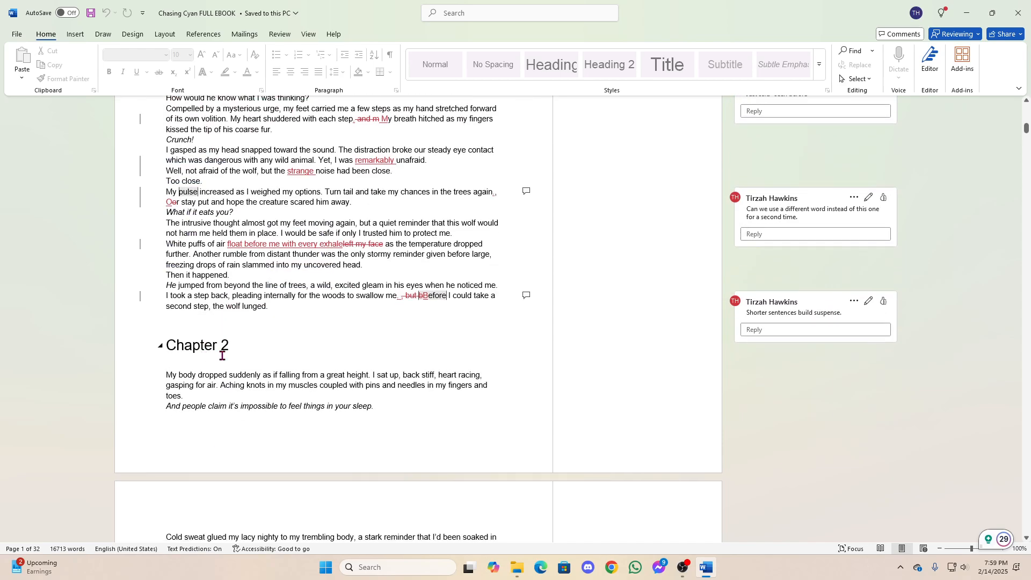
pyautogui.scroll(-2, 240, 353)
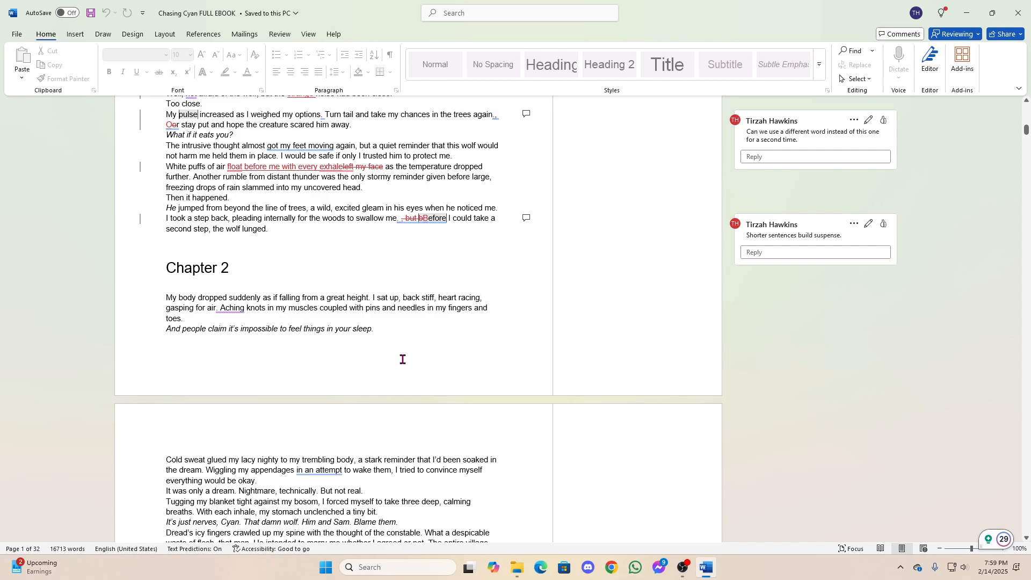
pyautogui.click(977, 35)
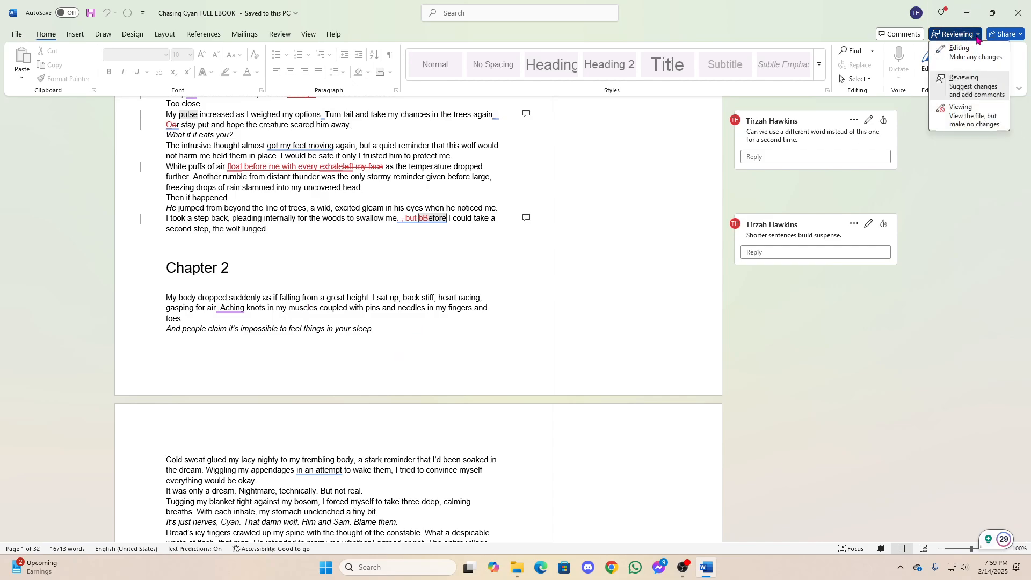
pyautogui.click(978, 35)
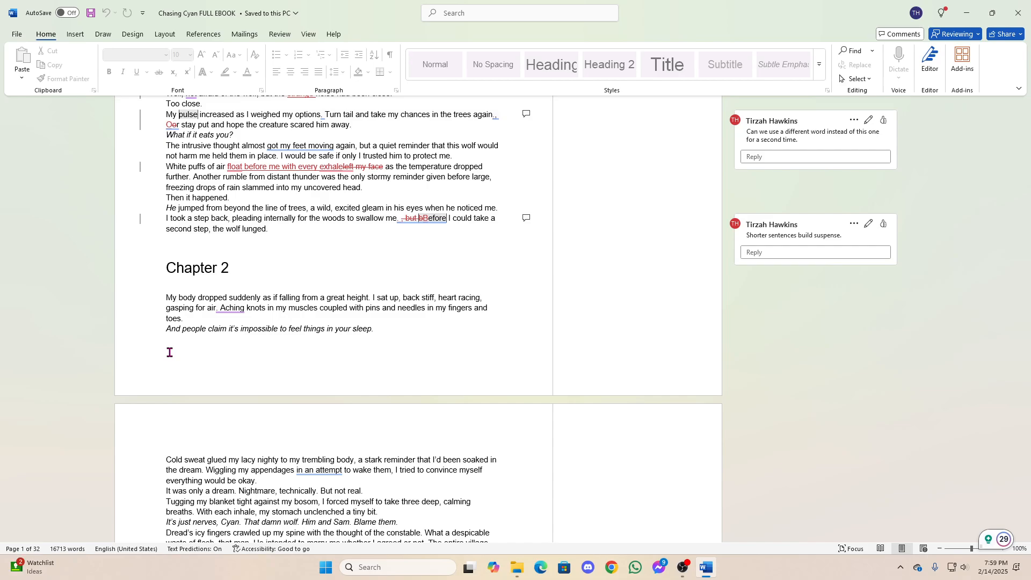
# Turn off Grammarly suggestions in Microsoft Word for 1 hour.
pyautogui.moveTo(227, 308)
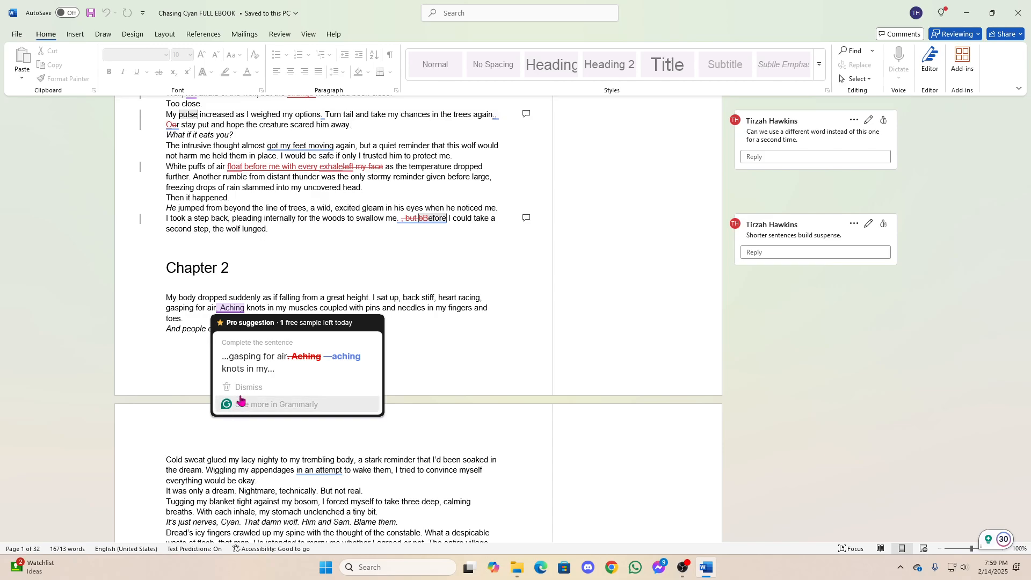
pyautogui.click(989, 540)
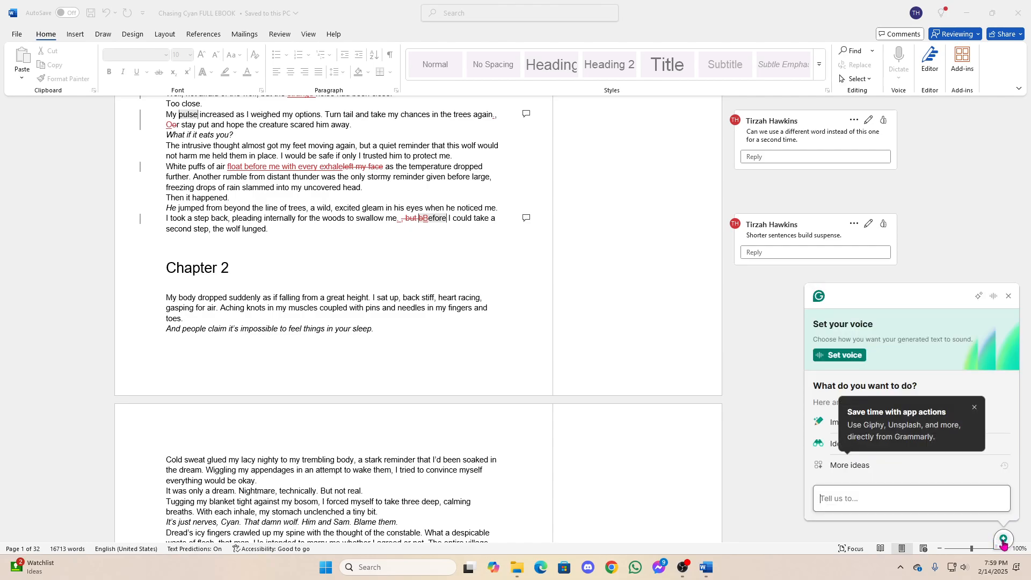
pyautogui.click(1003, 540)
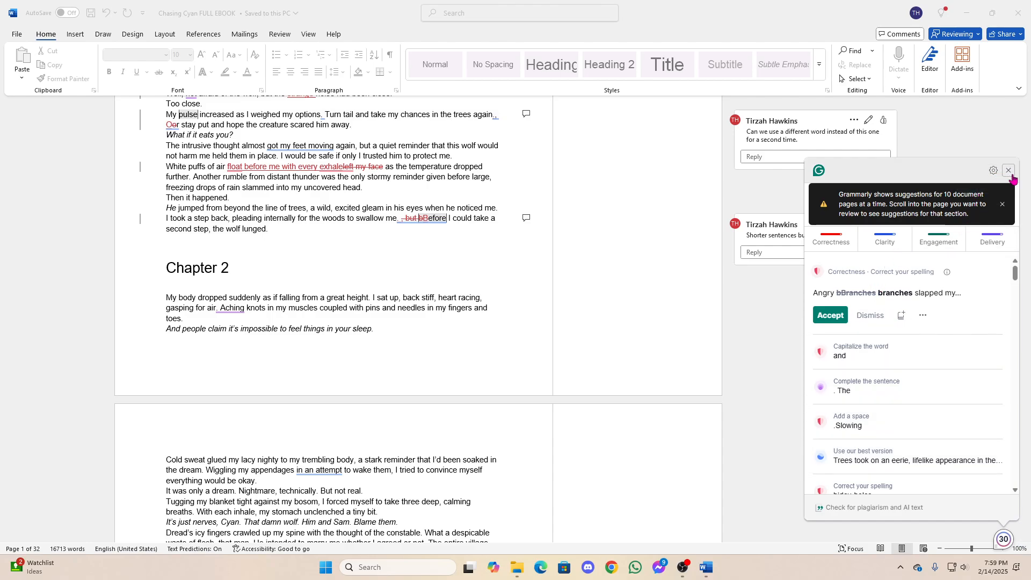
pyautogui.click(994, 171)
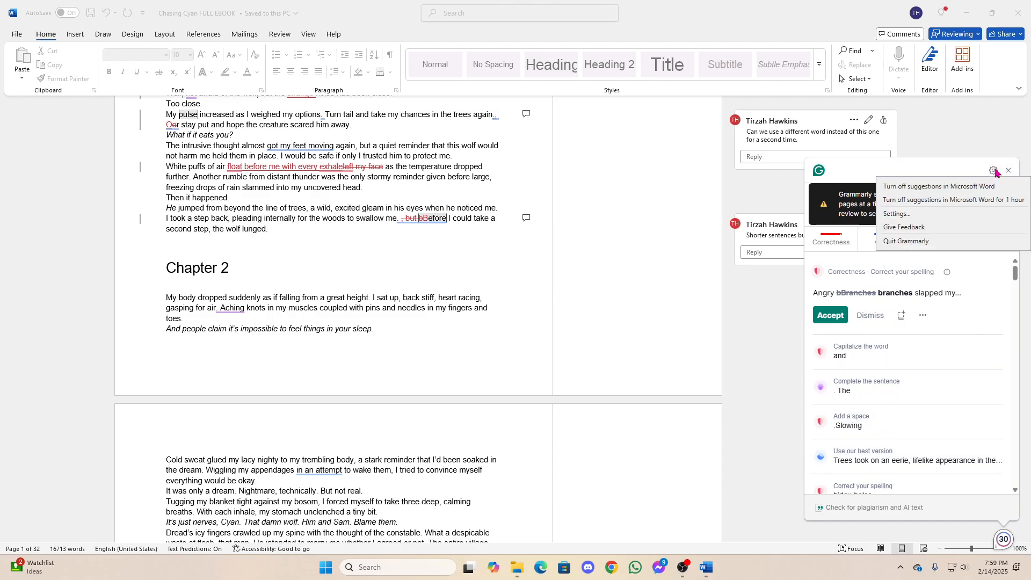
pyautogui.click(948, 200)
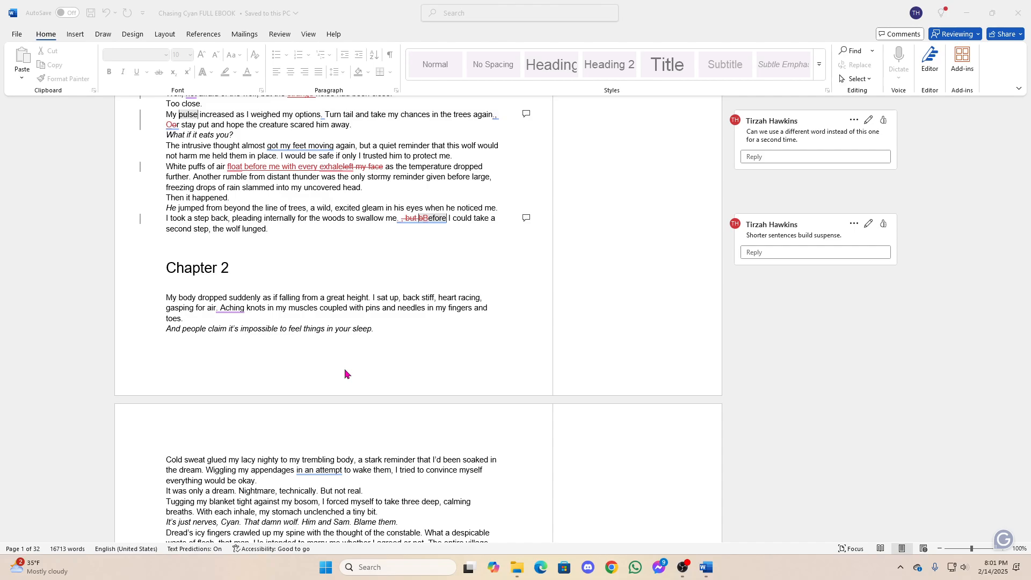
# Post the comment "Is this inner dialogue? It reads like it." on "It was only a dream. Nightmare, technically. But not real." in Chapter 2.
pyautogui.scroll(-2, 369, 388)
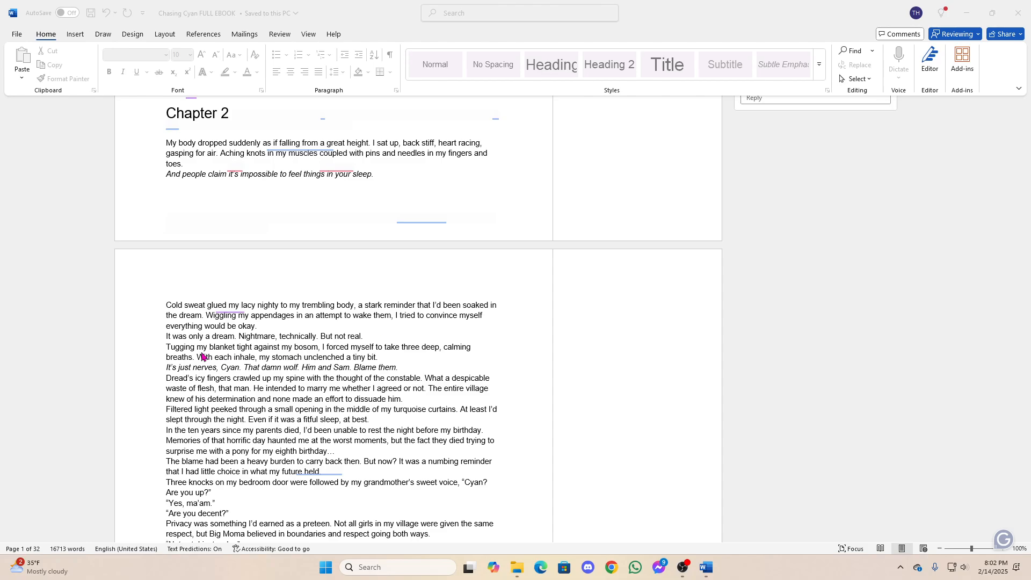
pyautogui.click(167, 337)
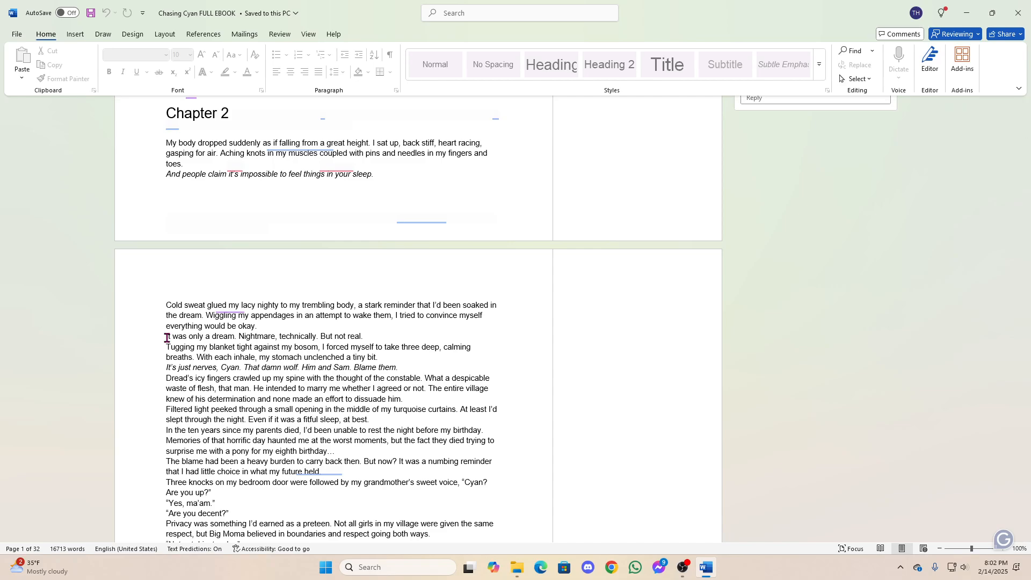
pyautogui.moveTo(167, 338); pyautogui.dragTo(365, 335)
pyautogui.click(528, 309)
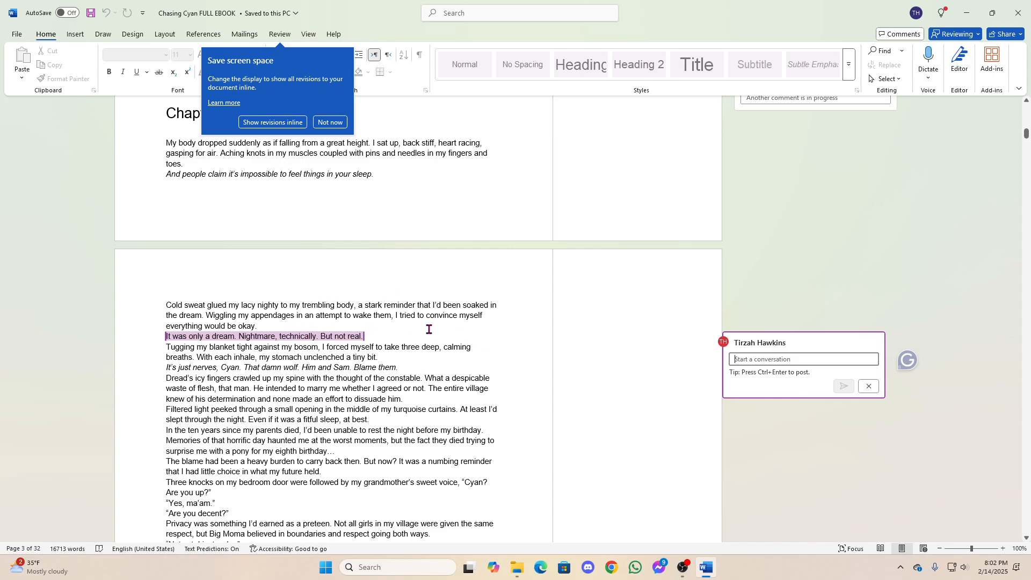
pyautogui.write('Is this inner dialogue')
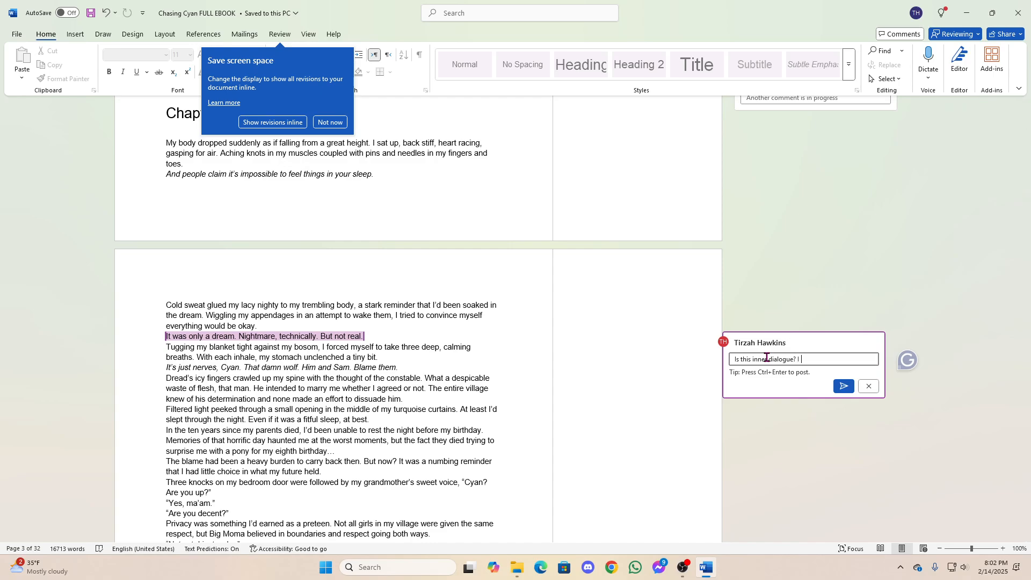
pyautogui.press('BackSpace')
pyautogui.write('? It reads lik')
pyautogui.press('BackSpace')
pyautogui.write('e it.')
pyautogui.click(842, 388)
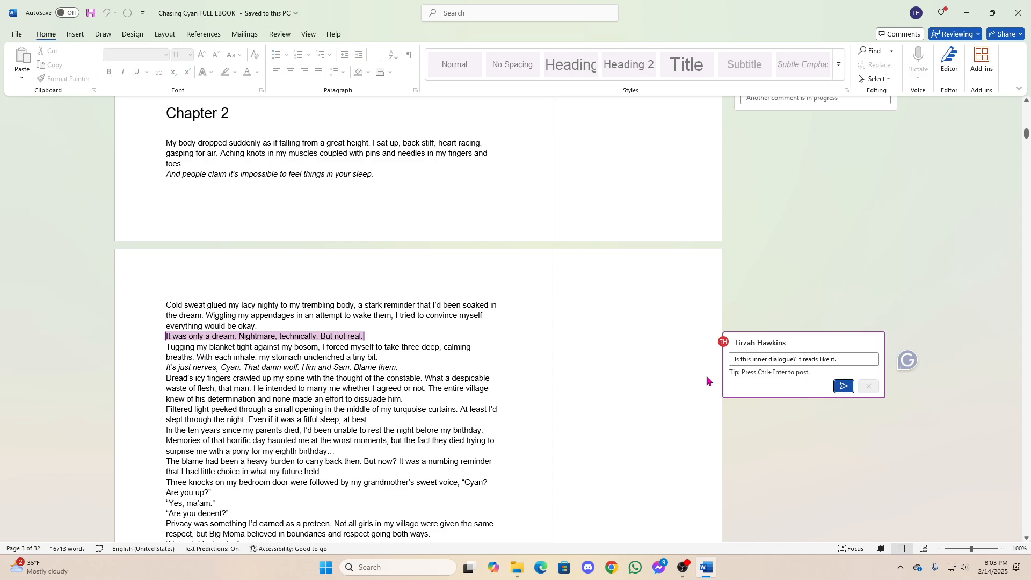
pyautogui.click(787, 360)
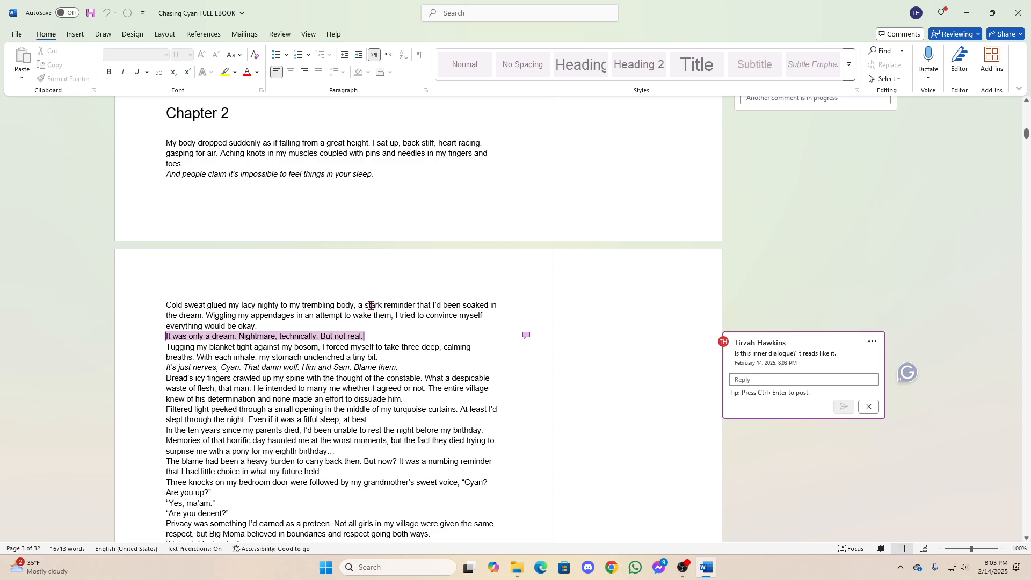
# Start a comment on the sentence "The entire village knew of his determination and none made an effort to dissuade him." with "How does this make her feel?".
pyautogui.scroll(-3, 371, 305)
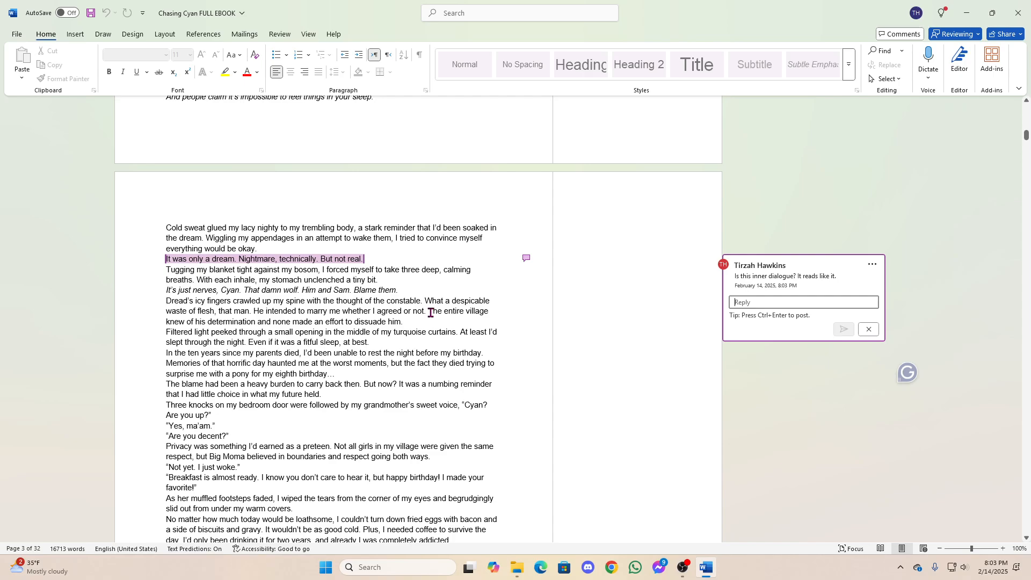
pyautogui.moveTo(431, 313); pyautogui.dragTo(433, 324)
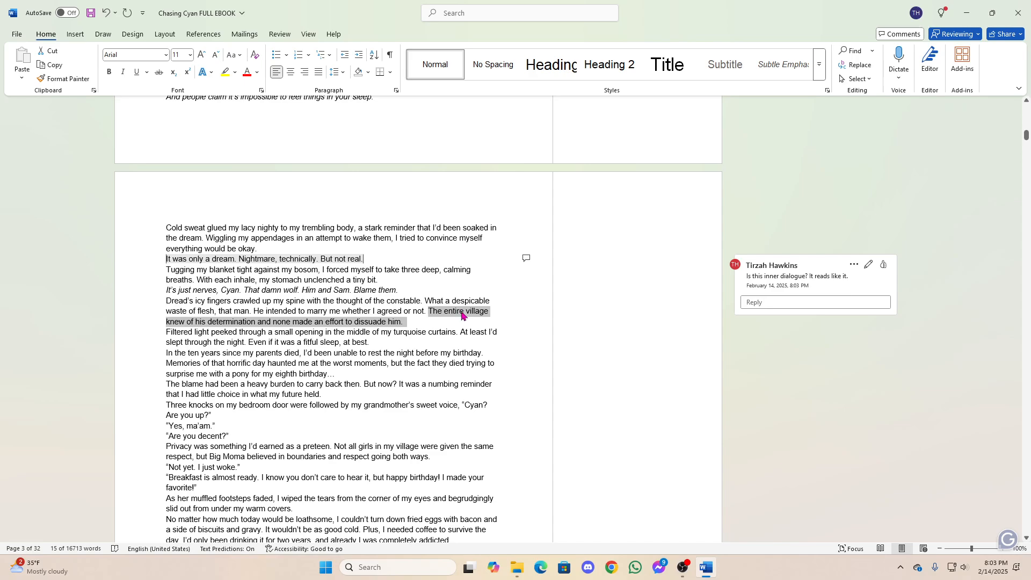
pyautogui.rightClick(460, 315)
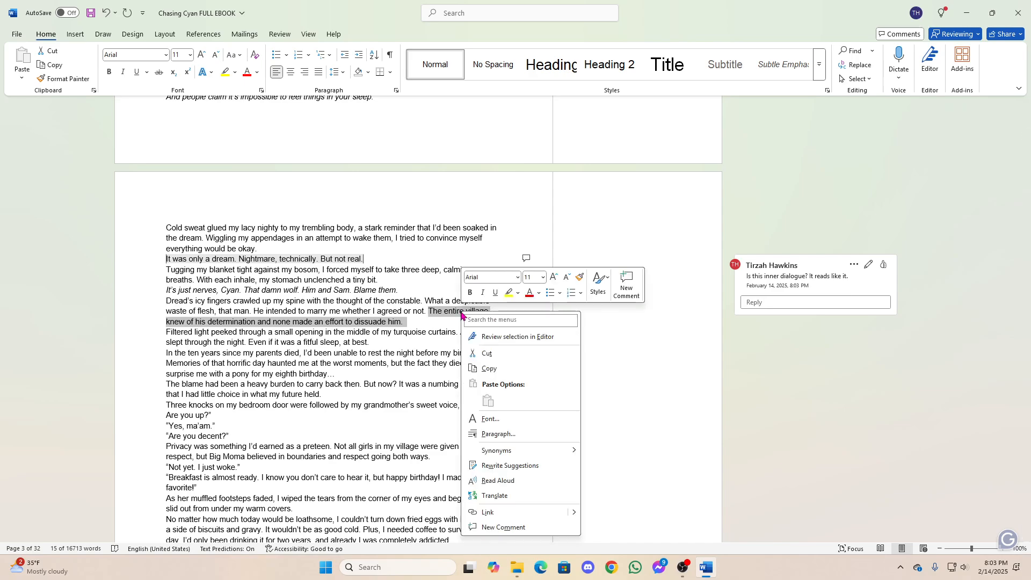
pyautogui.click(624, 282)
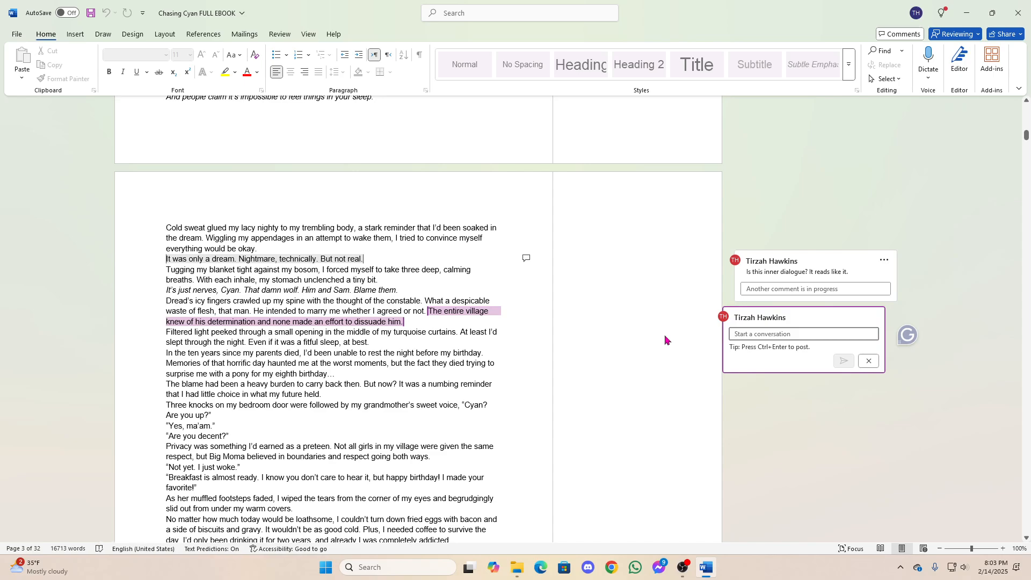
pyautogui.write('How does this')
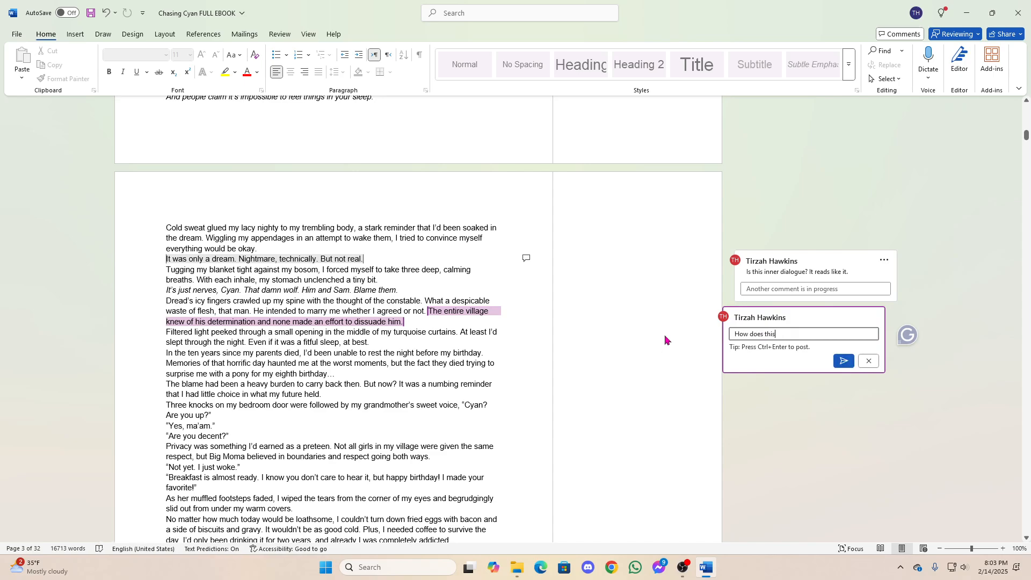
pyautogui.write(' make her feel? Does')
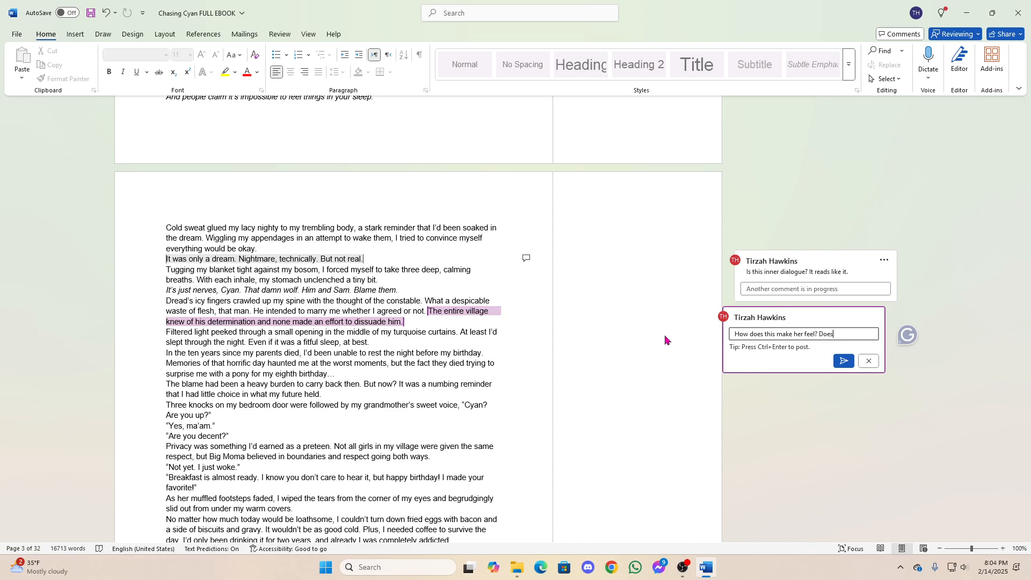
pyautogui.press('BackSpace')
pyautogui.press('BackSpace')
pyautogui.press('BackSpace')
pyautogui.press('BackSpace')
# Add "Does she feel like an outcast? Does she dream of someone standing up for her? What goes through her head when she thinks about this?" and post.
pyautogui.write('Does she feel like an ')
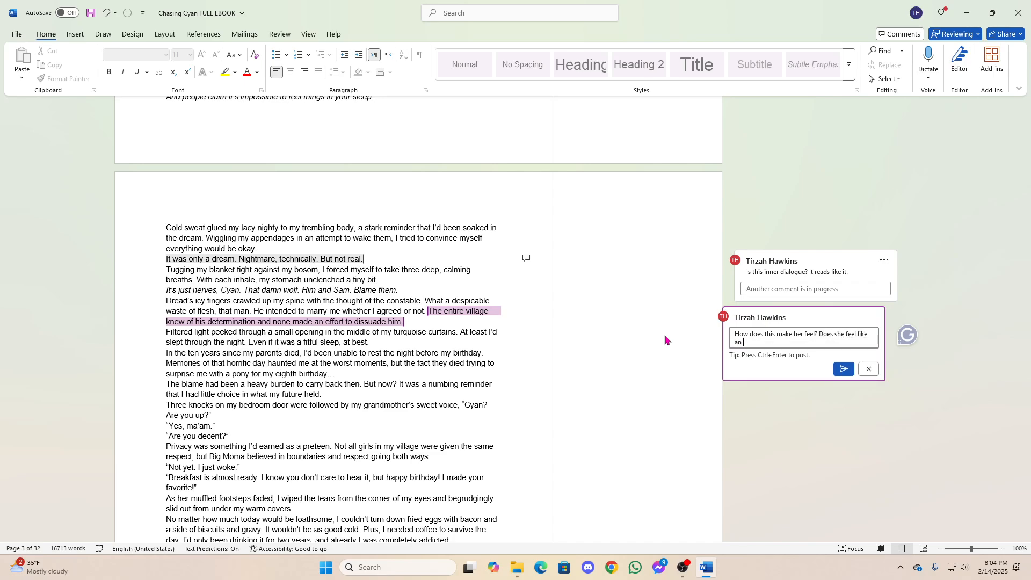
pyautogui.write('outcast? Does she dream of someone standing up')
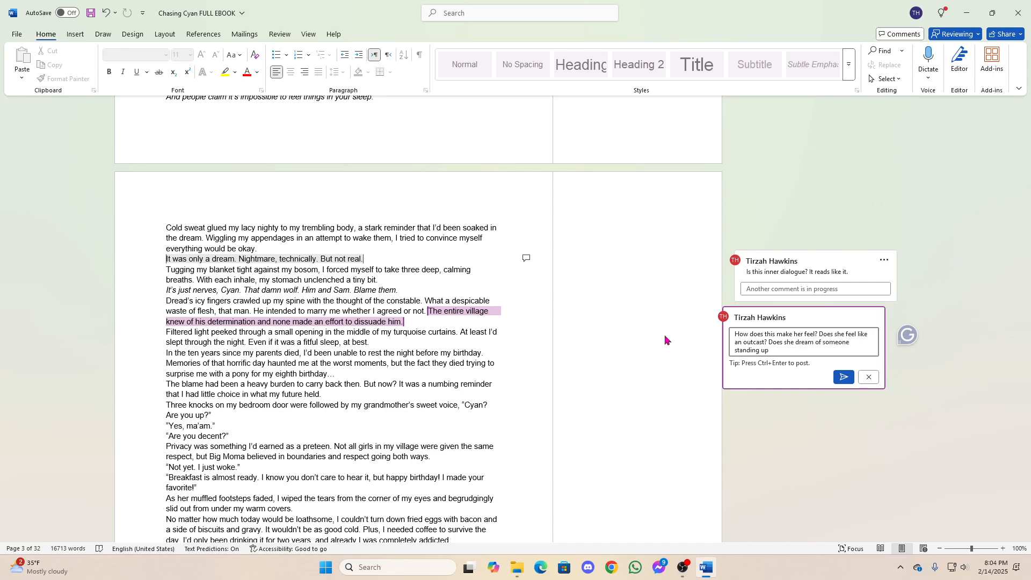
pyautogui.write(' for her? What goes through her head when ')
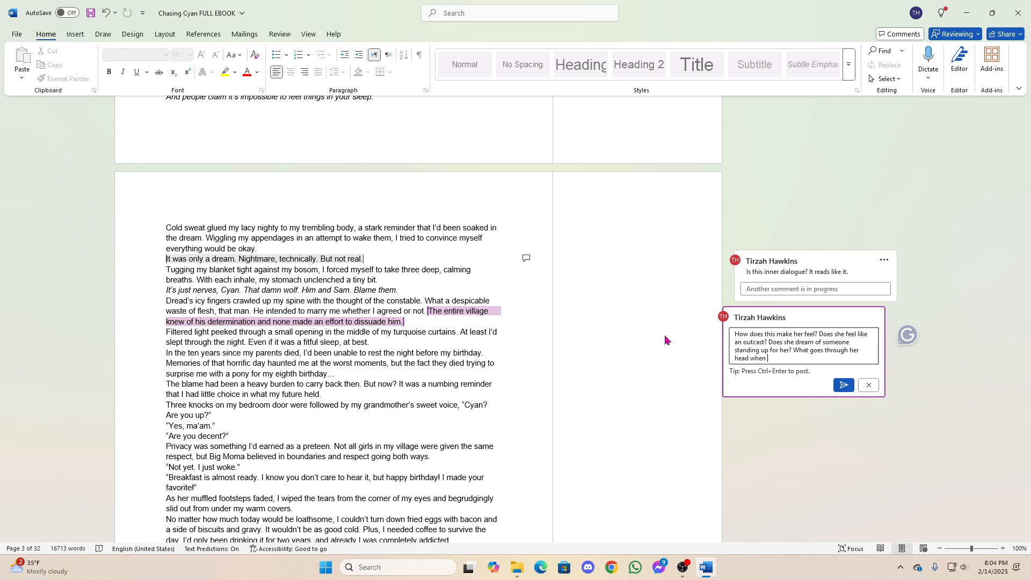
pyautogui.write('she thinks about this?')
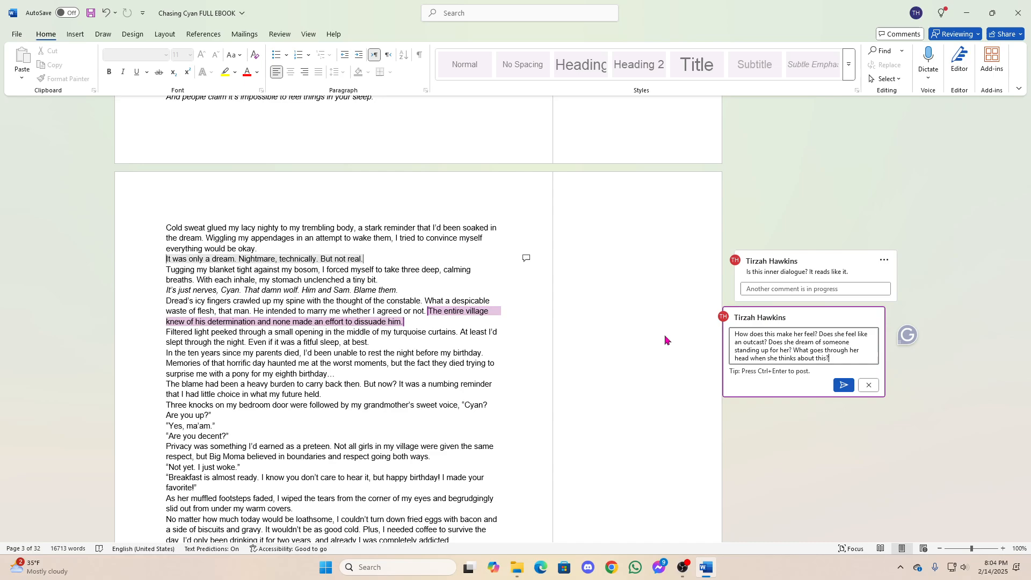
pyautogui.click(844, 385)
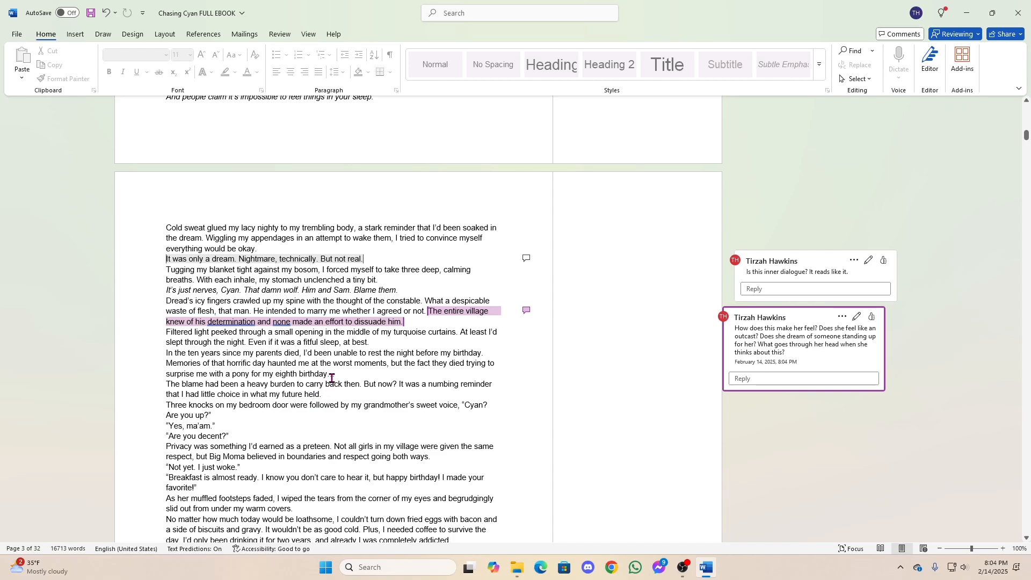
# Insert "This night. The one that haunts me each year." before "Even if it was a fitful sleep, at best.".
pyautogui.click(235, 369)
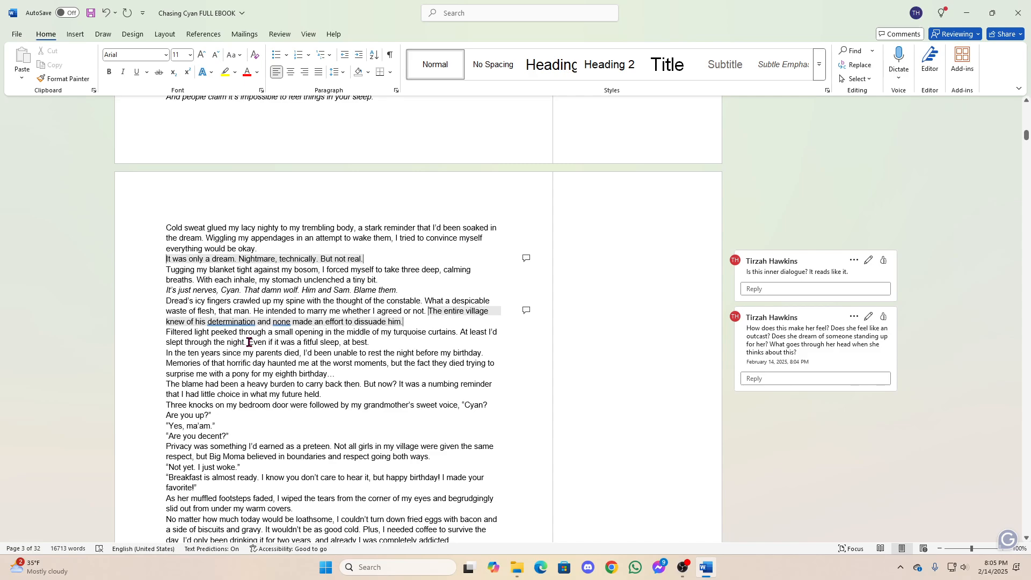
pyautogui.click(249, 342)
pyautogui.write('This nigh')
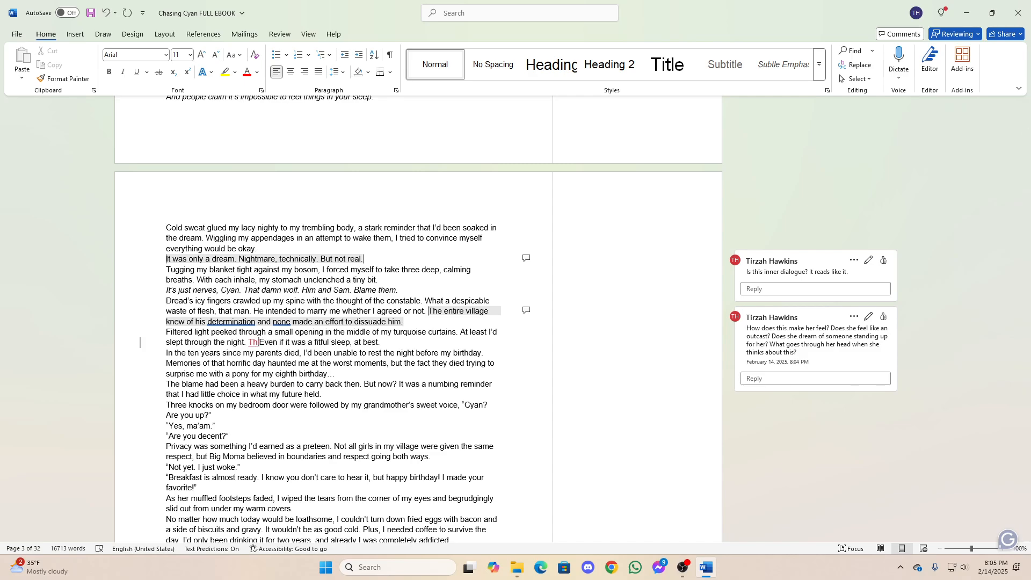
pyautogui.write('t.')
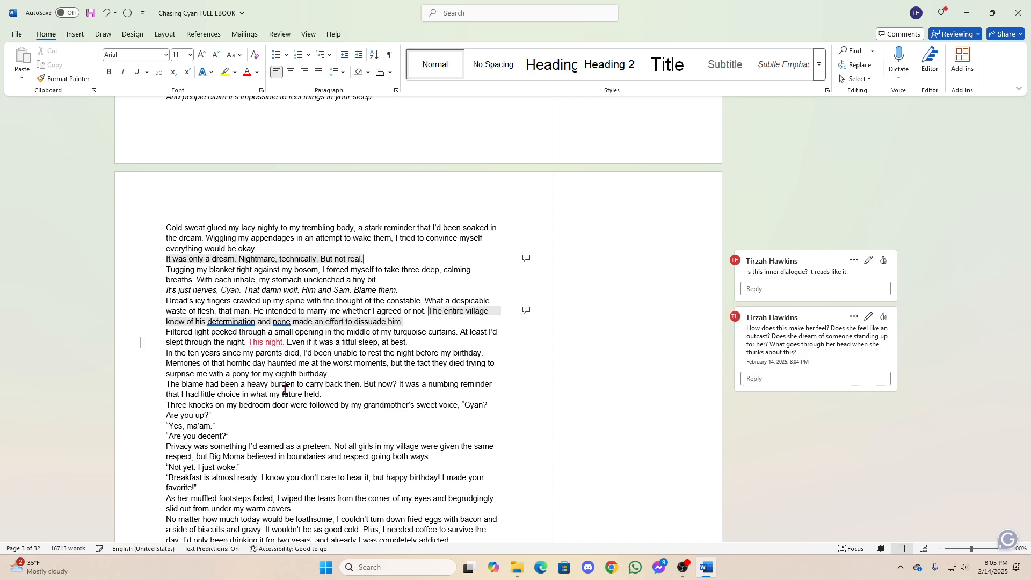
pyautogui.write(' The one that haunts me ')
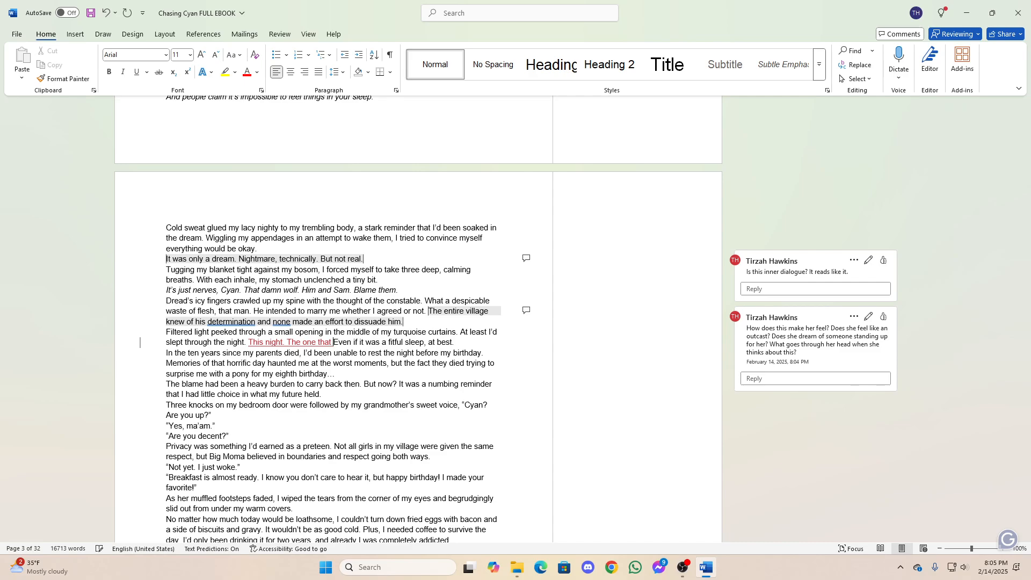
pyautogui.write('each year.')
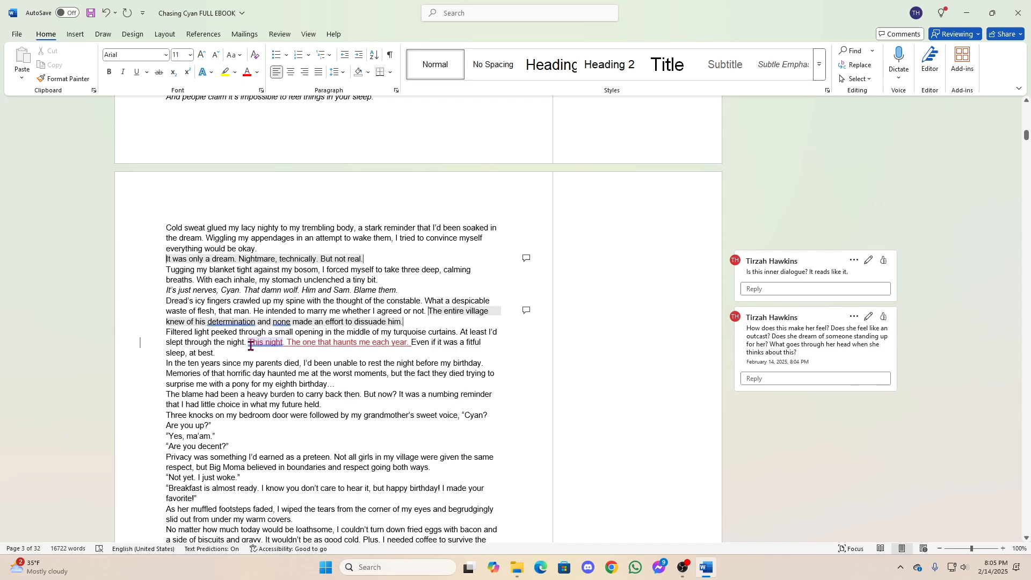
# Post the comment "Just something like this to give it a little clarification." on the inserted text "This night. The one that haunts me each year.".
pyautogui.moveTo(250, 345); pyautogui.dragTo(400, 350)
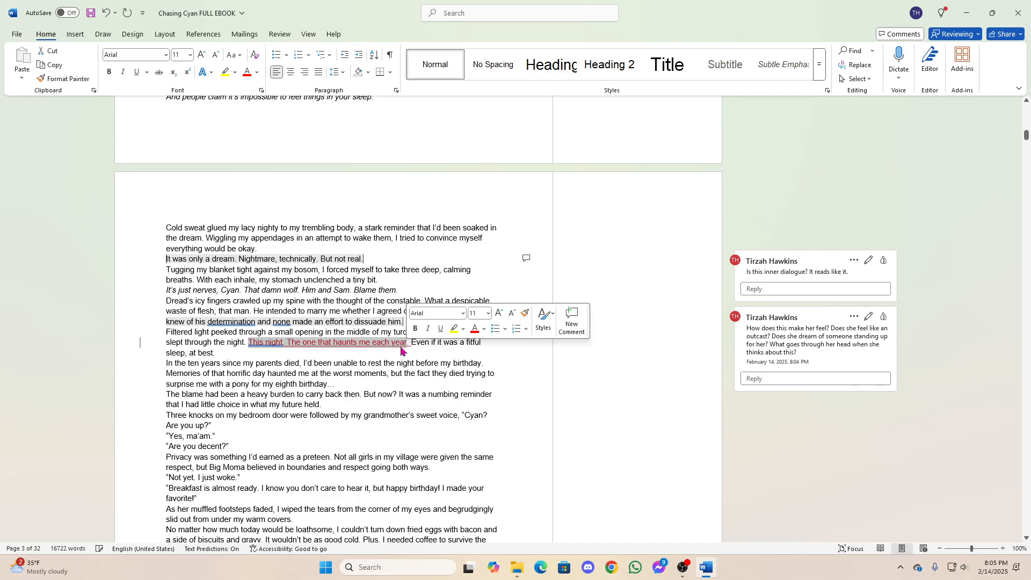
pyautogui.click(571, 320)
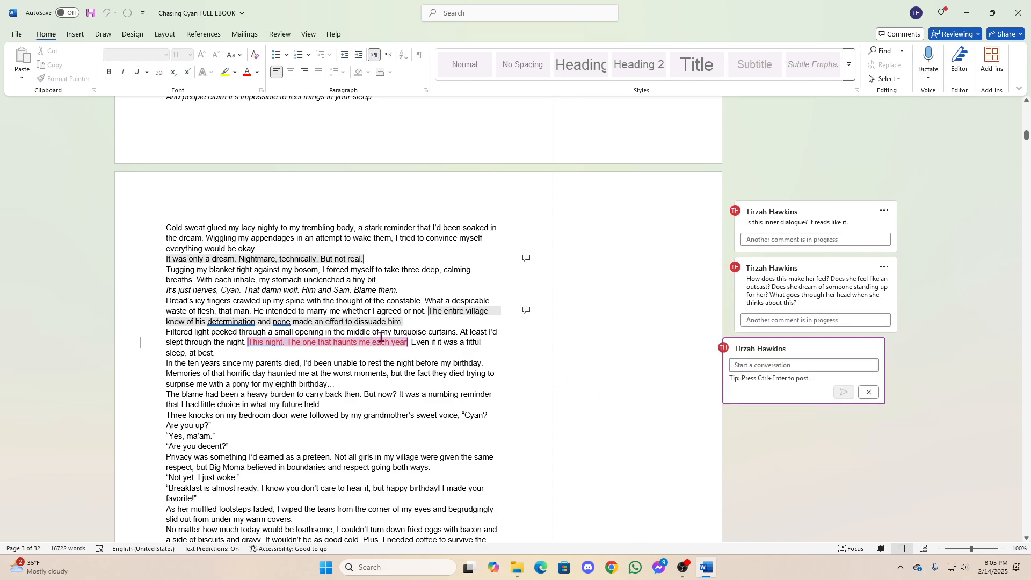
pyautogui.click(760, 363)
pyautogui.write('just something lik')
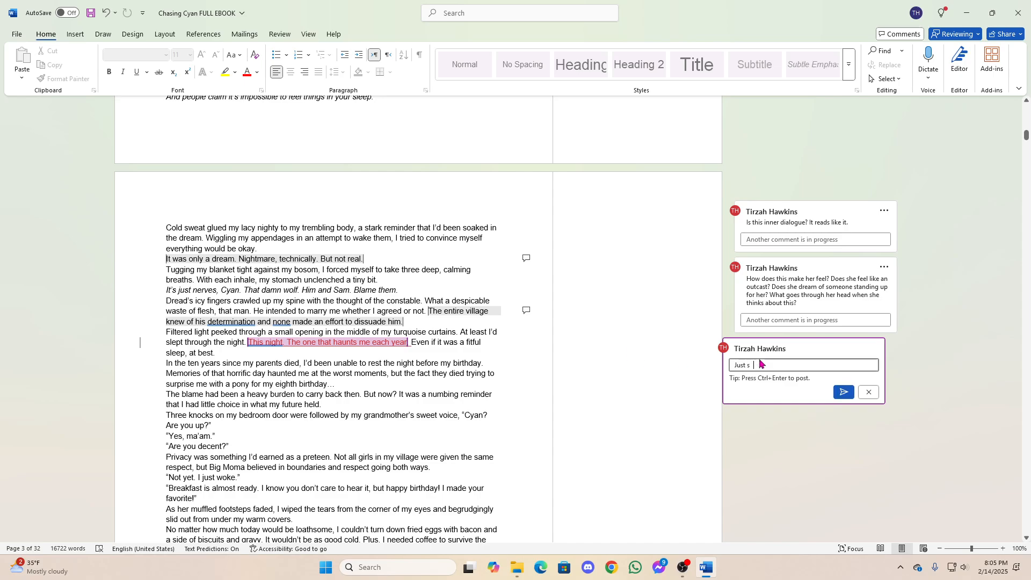
pyautogui.write('e this to give it a littl')
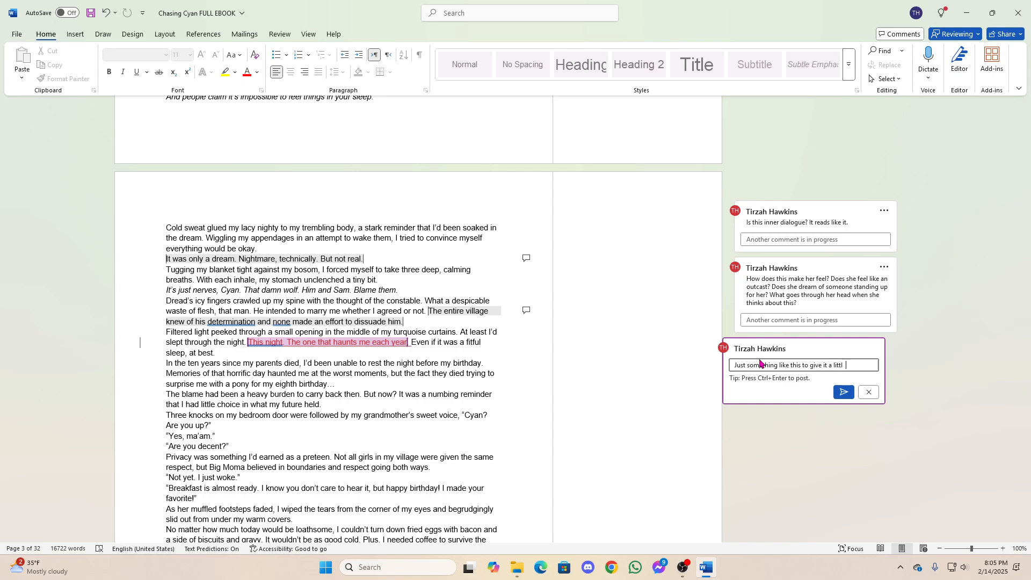
pyautogui.write('e clarifcation.')
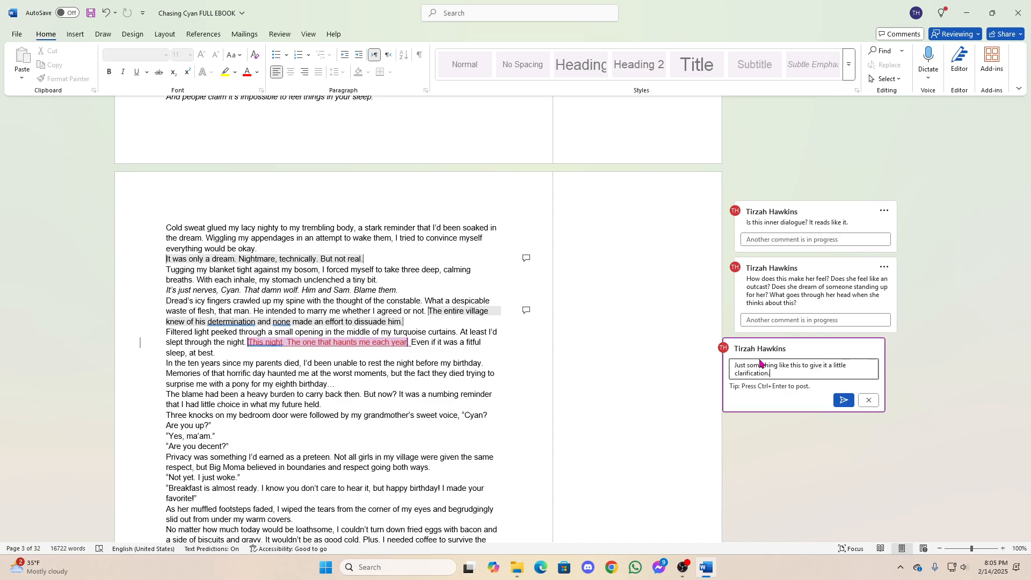
pyautogui.click(847, 401)
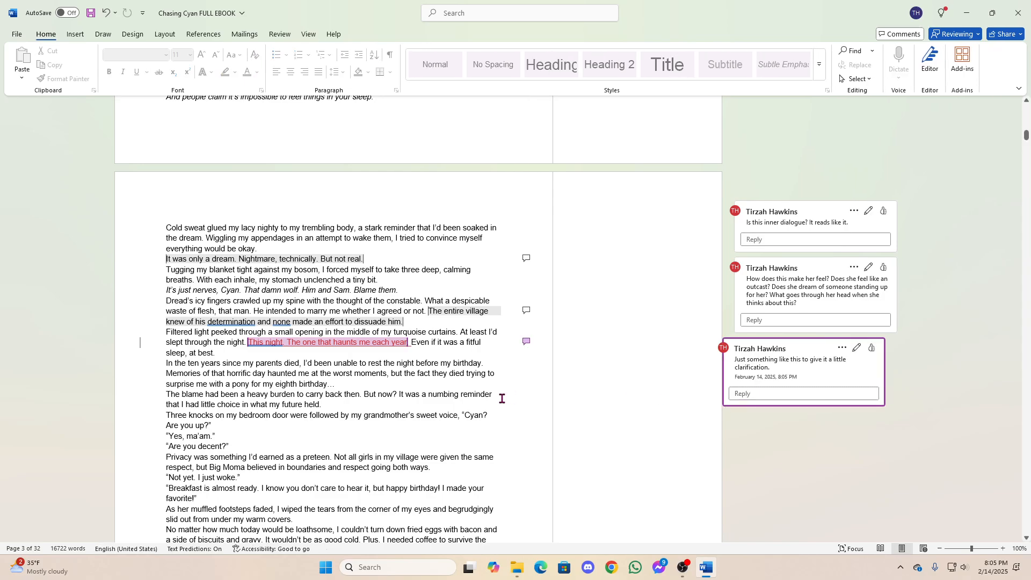
pyautogui.click(315, 383)
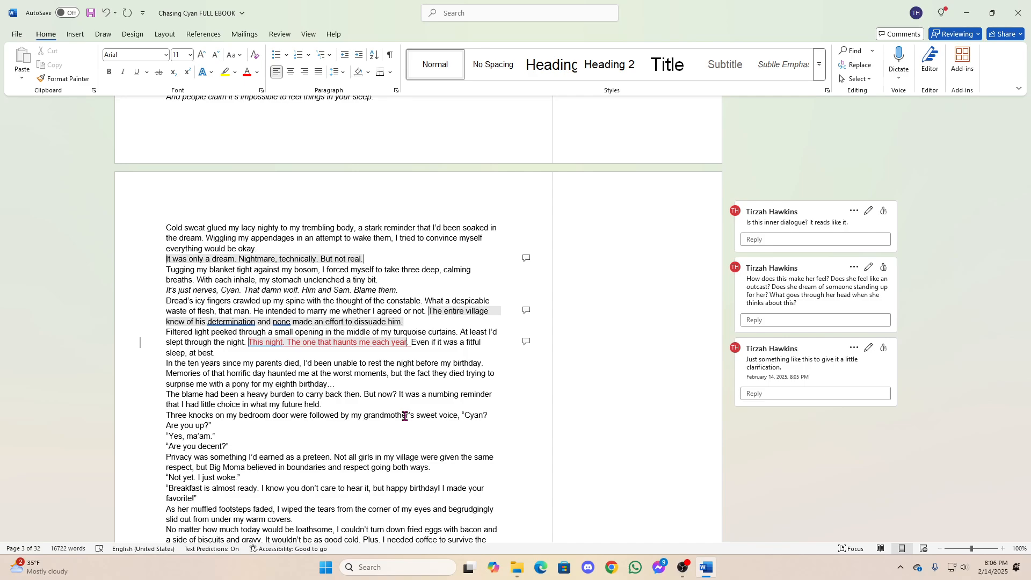
# Replace "It was" with "Now it's" after "But now?" in the paragraph about the blame being a heavy burden.
pyautogui.click(399, 394)
pyautogui.write("Now it's")
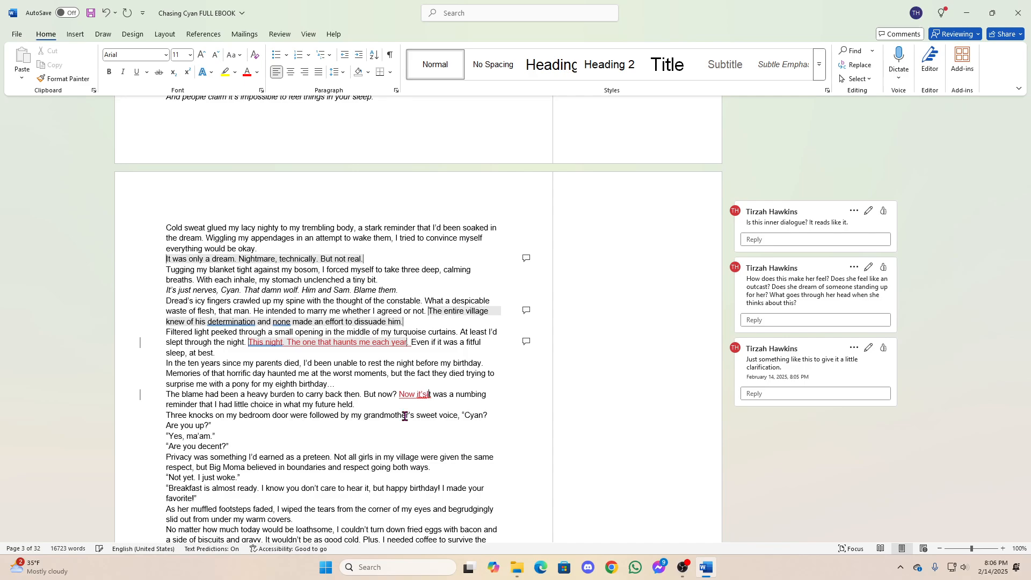
pyautogui.press('Delete')
pyautogui.press('Delete')
pyautogui.press('Delete')
pyautogui.press('Delete')
pyautogui.press('Delete')
pyautogui.press('Delete')
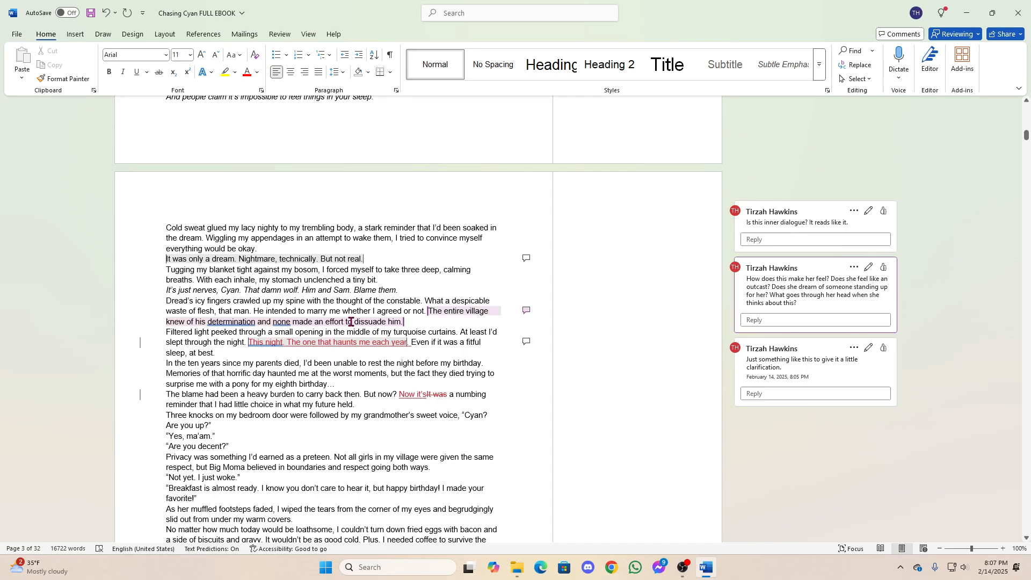
# Post the comment "Did you mean for this to only have one "m"?" on the word "Moma" in the privacy paragraph.
pyautogui.scroll(-3, 352, 341)
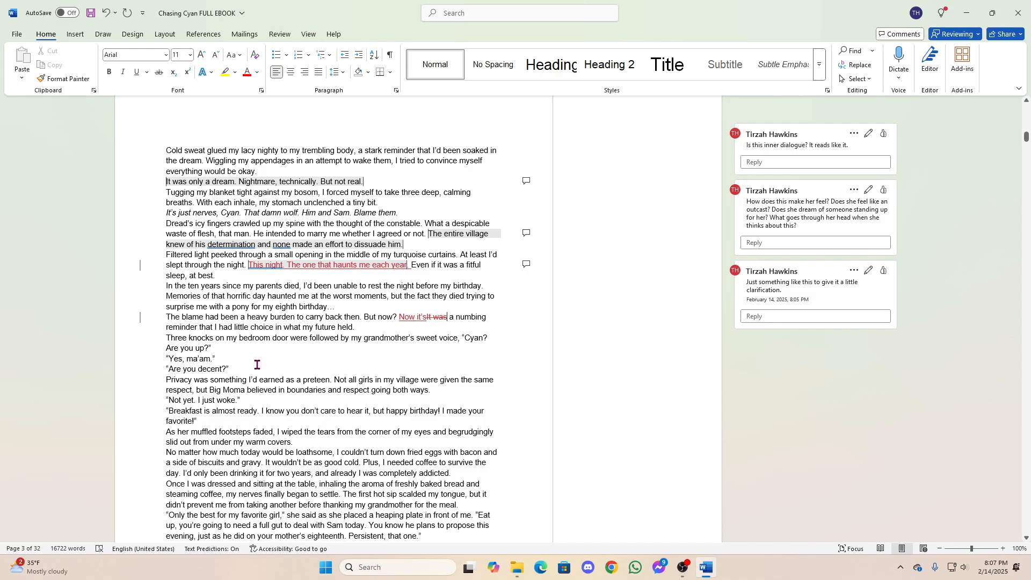
pyautogui.scroll(-3, 257, 364)
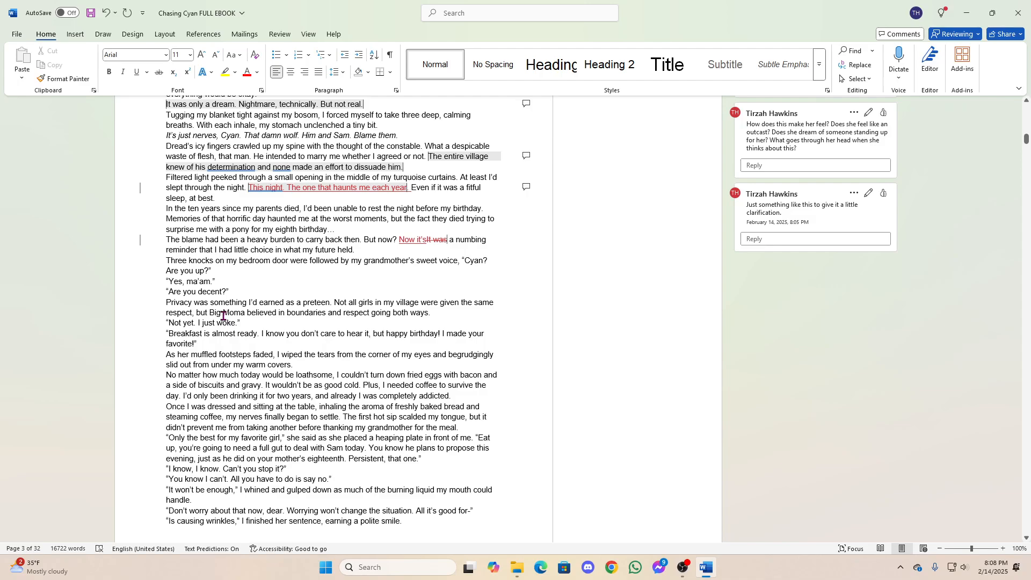
pyautogui.moveTo(223, 316); pyautogui.dragTo(245, 317)
pyautogui.click(410, 284)
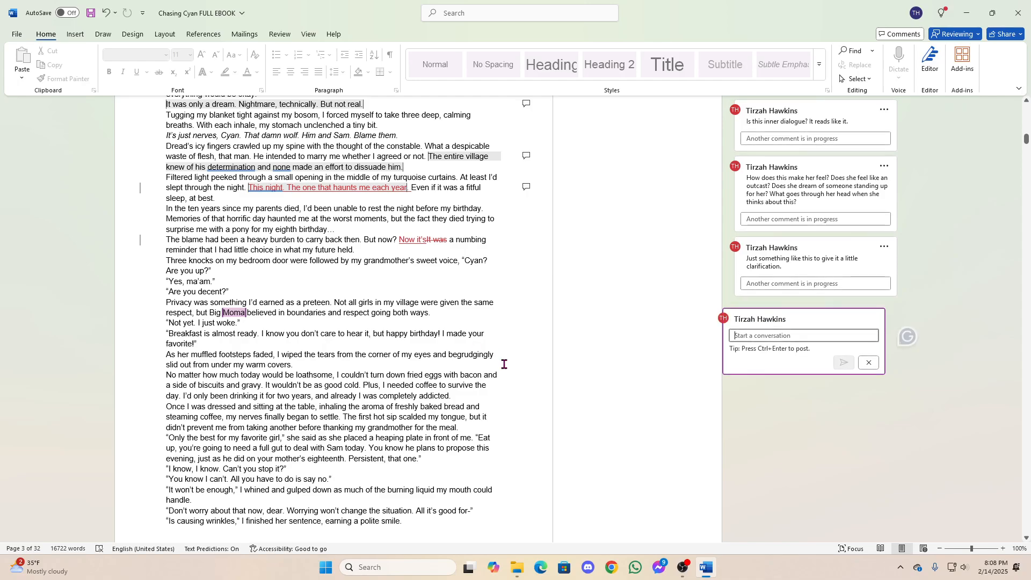
pyautogui.write('Did you me')
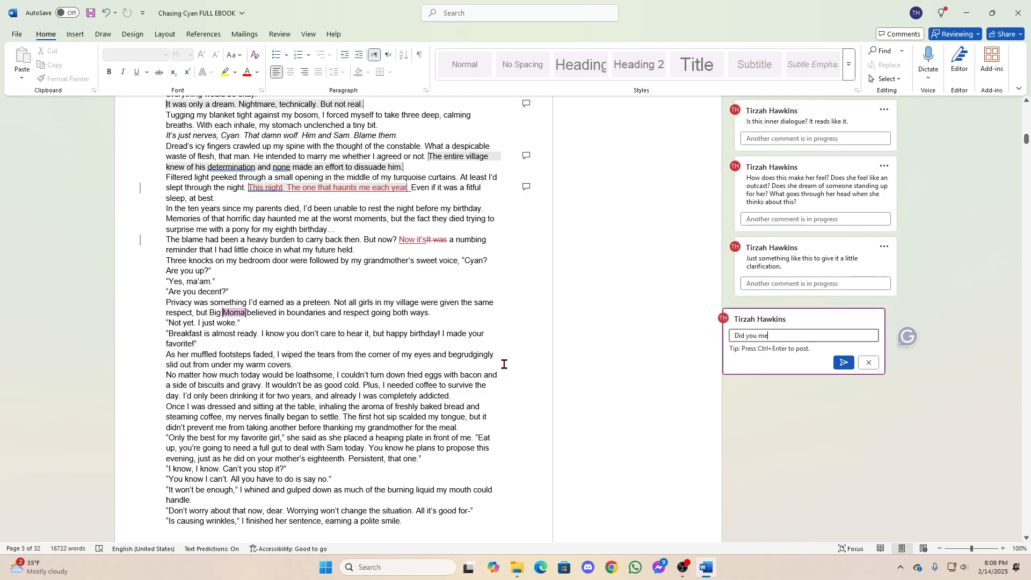
pyautogui.write('an for this to only h')
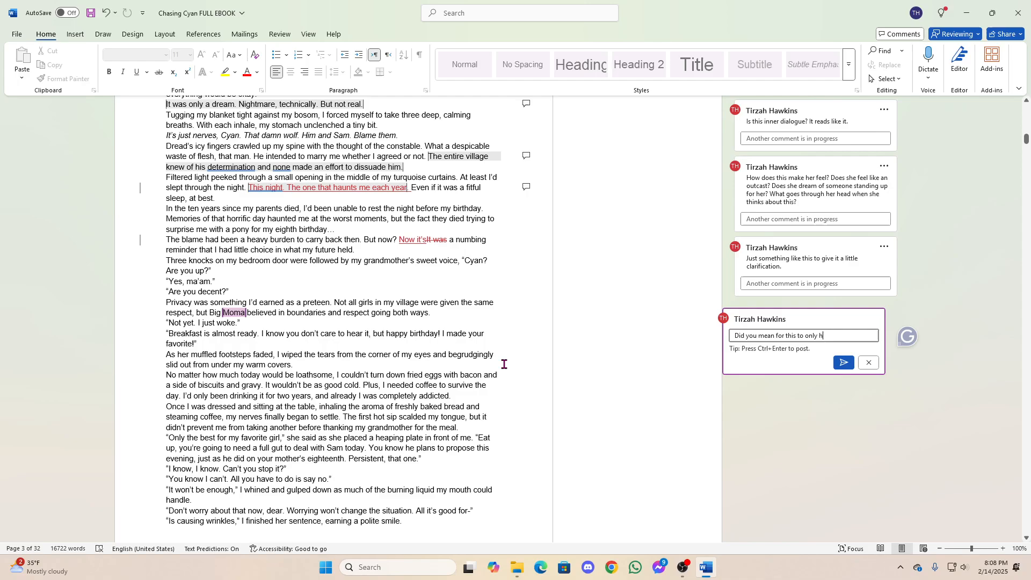
pyautogui.write("ave one 'm")
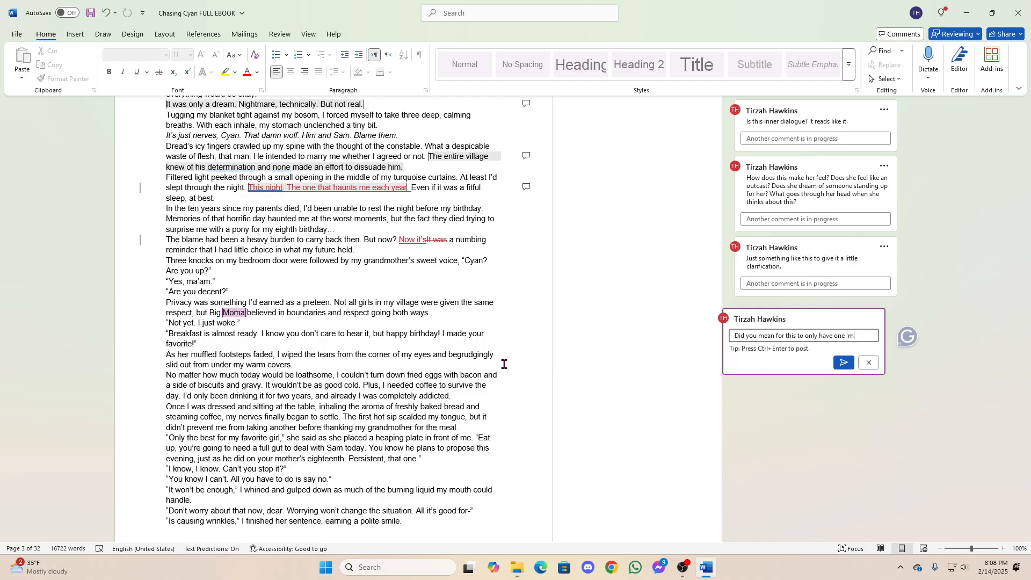
pyautogui.press('BackSpace')
pyautogui.press('BackSpace')
pyautogui.write('"m"')
pyautogui.write('?')
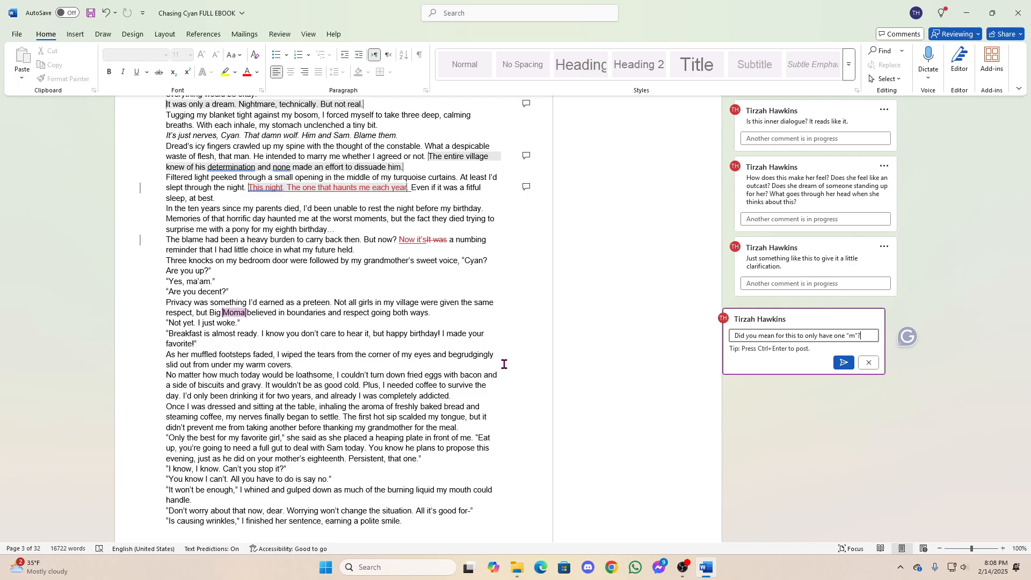
pyautogui.click(842, 362)
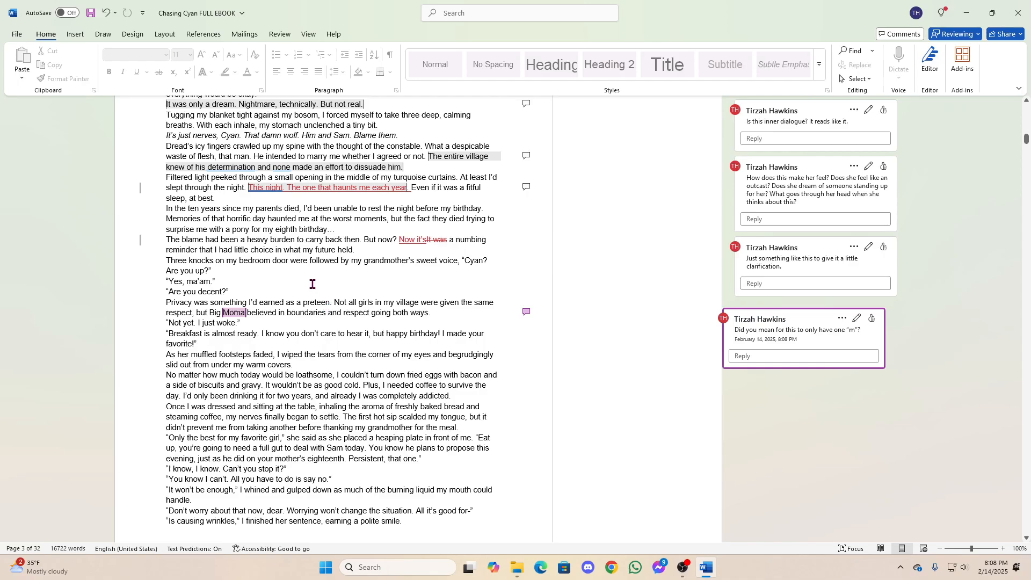
pyautogui.click(274, 280)
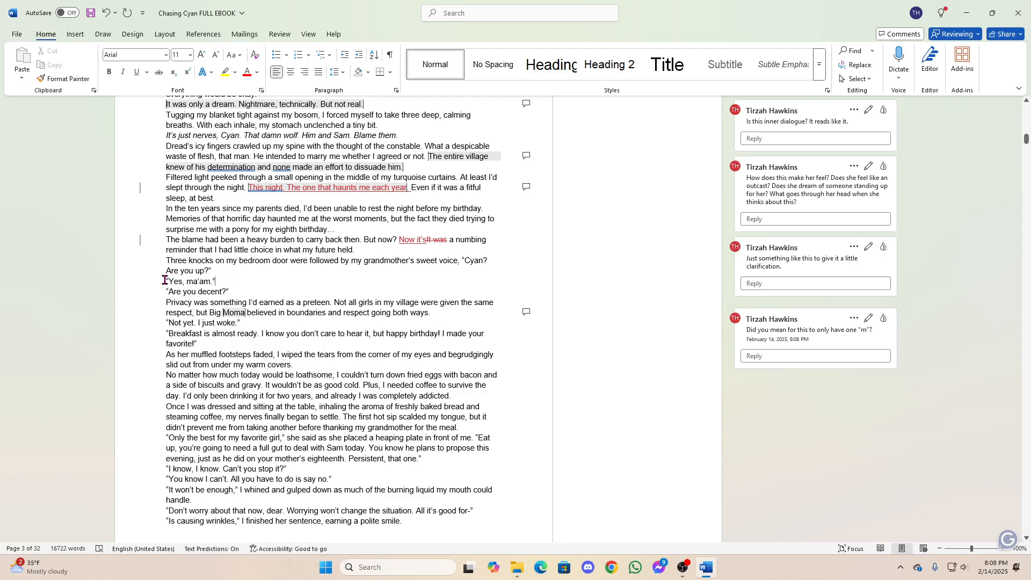
# Post the comment "Can we have a bit of a reaction, an inner response to the grandmother? How does she make Cyan feel?" on "Yes, ma'am.".
pyautogui.moveTo(166, 280); pyautogui.dragTo(215, 285)
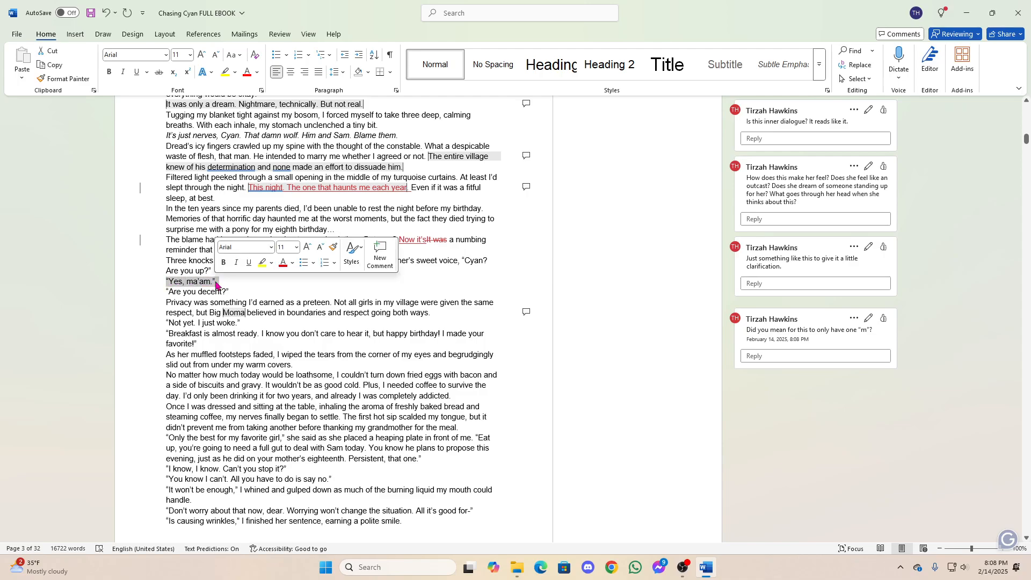
pyautogui.click(380, 253)
pyautogui.write('Can ')
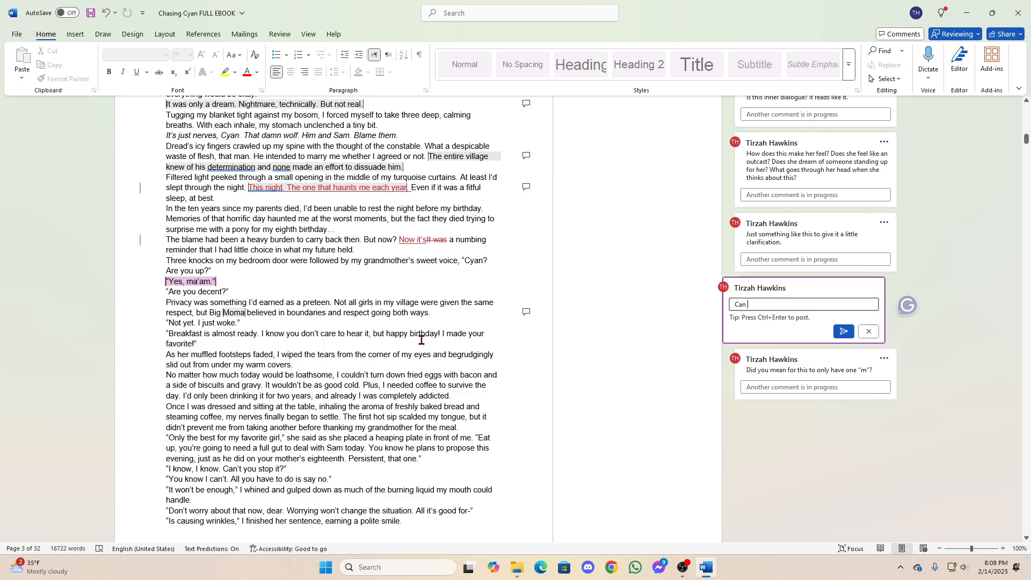
pyautogui.write('we have a bit of a')
pyautogui.write('reac')
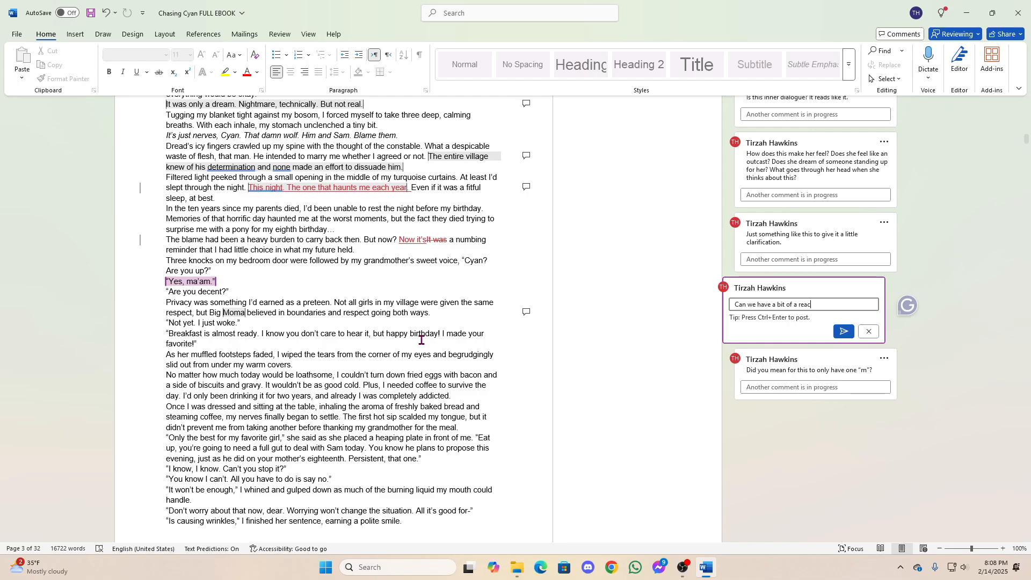
pyautogui.write('tion, an innner response to the')
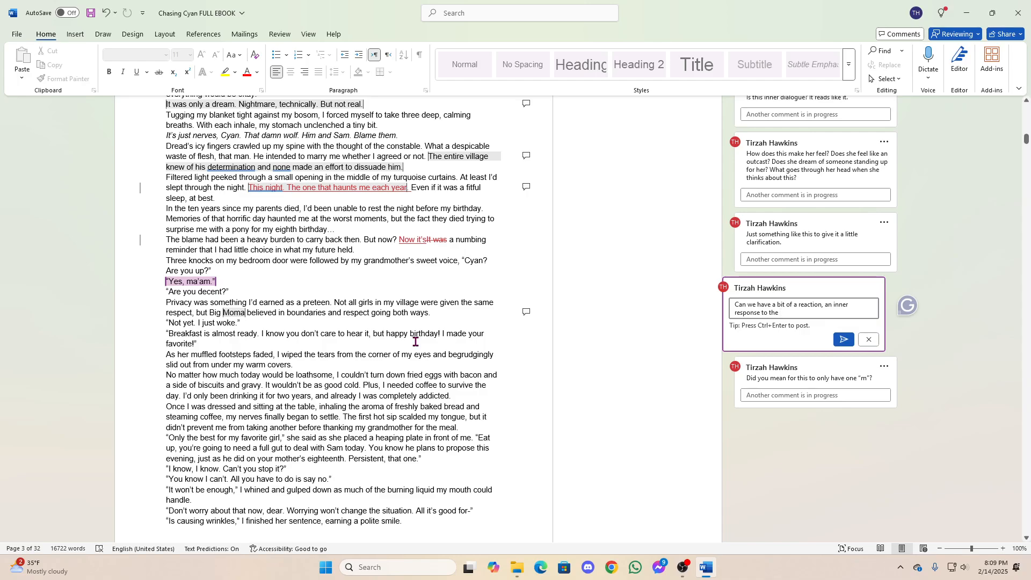
pyautogui.write('grandmother? How doe')
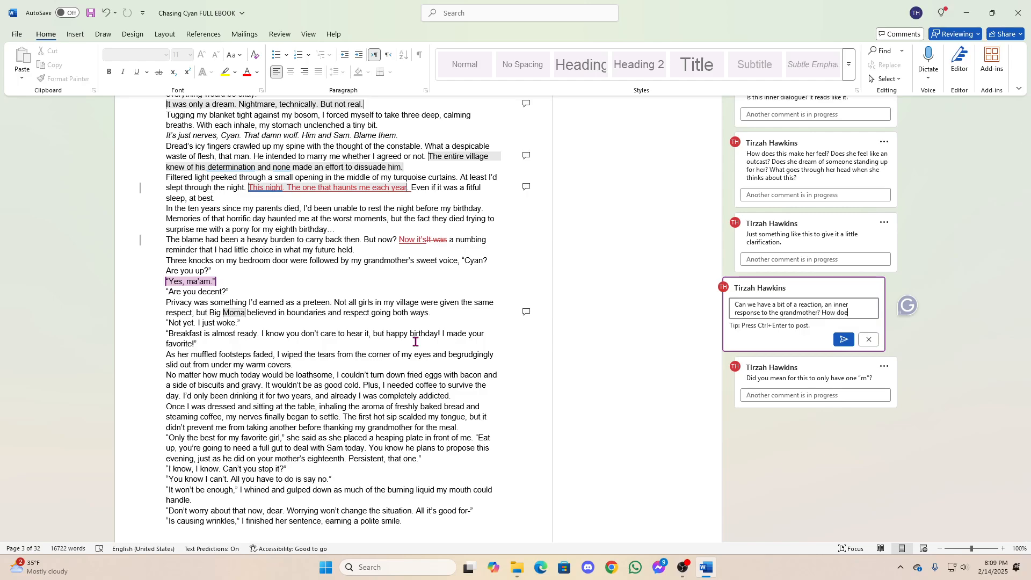
pyautogui.write('s she make ')
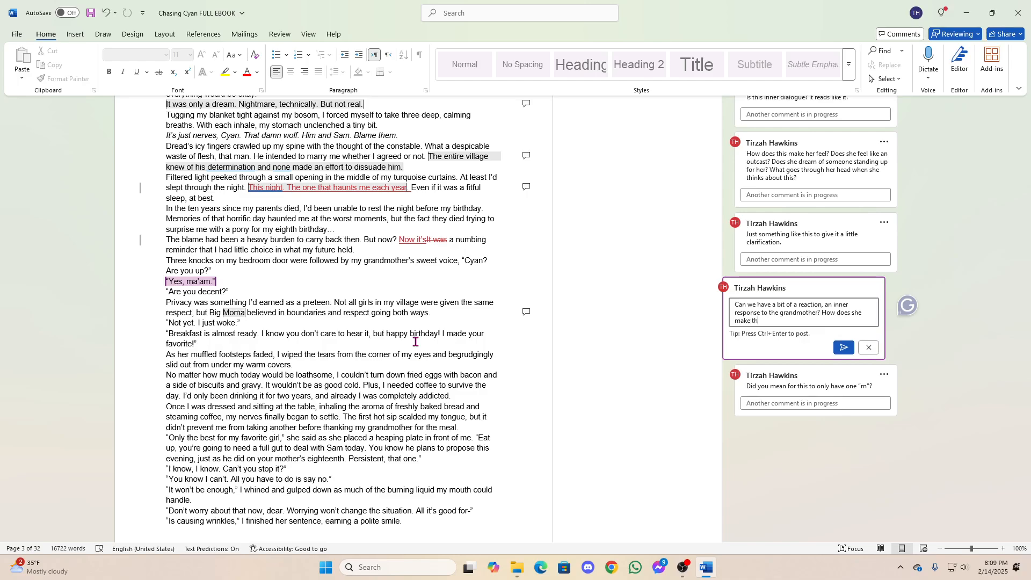
pyautogui.write('Cyan feel?')
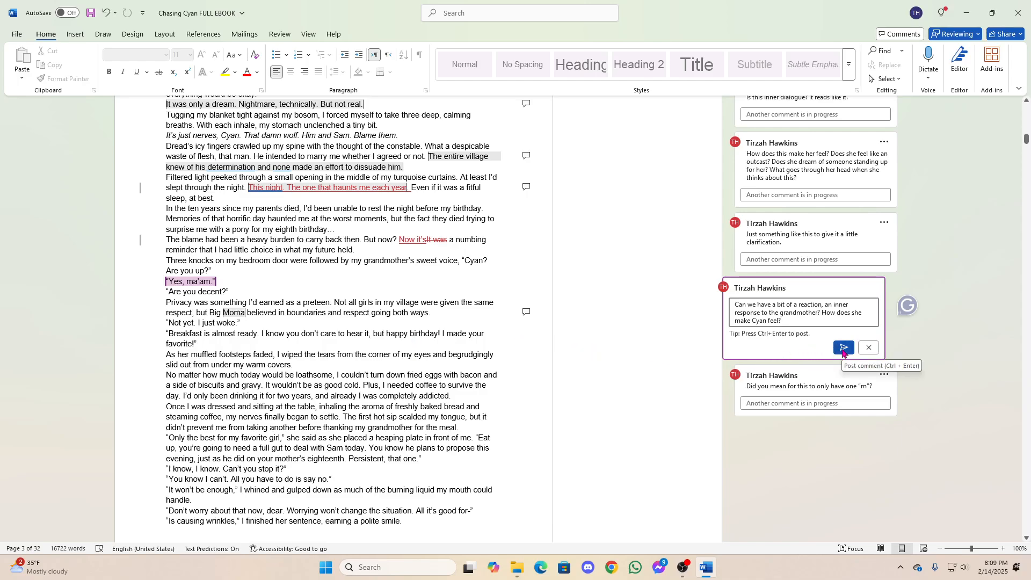
pyautogui.click(843, 349)
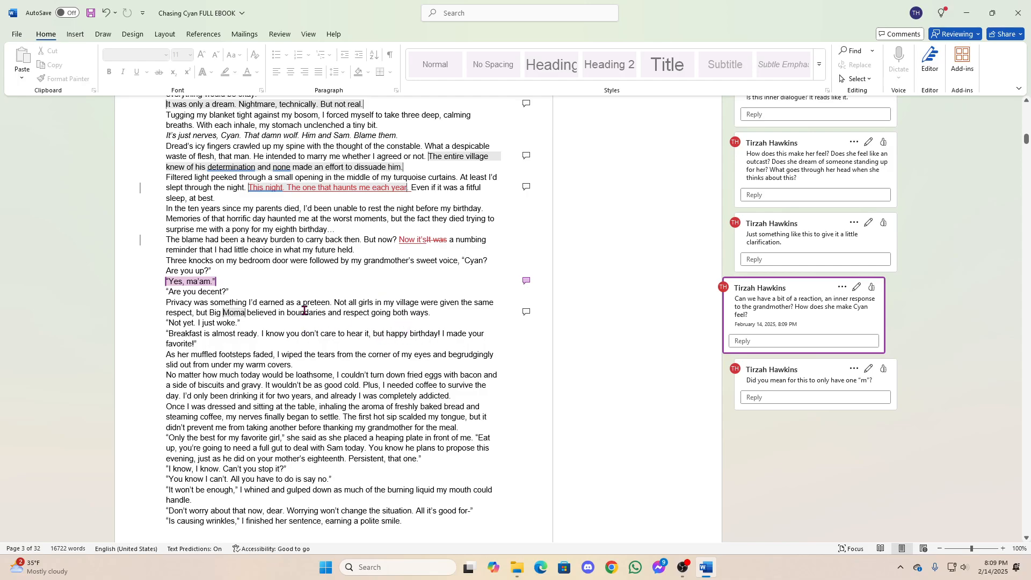
pyautogui.click(257, 291)
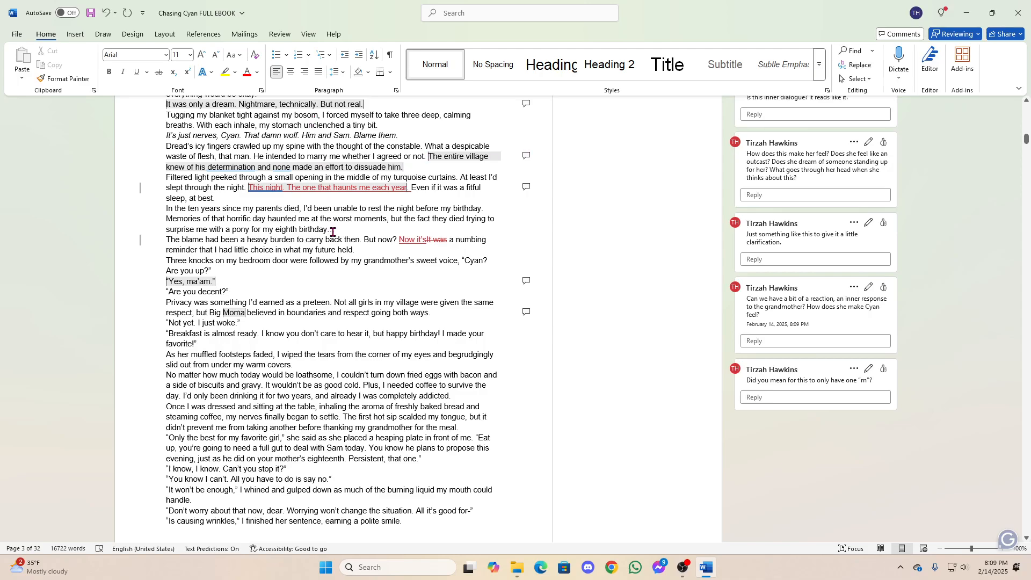
# Start a comment on "warm covers" reading "Are the covers really warm if she and they are all wet? How about the air against her sweaty body?".
pyautogui.scroll(3, 333, 232)
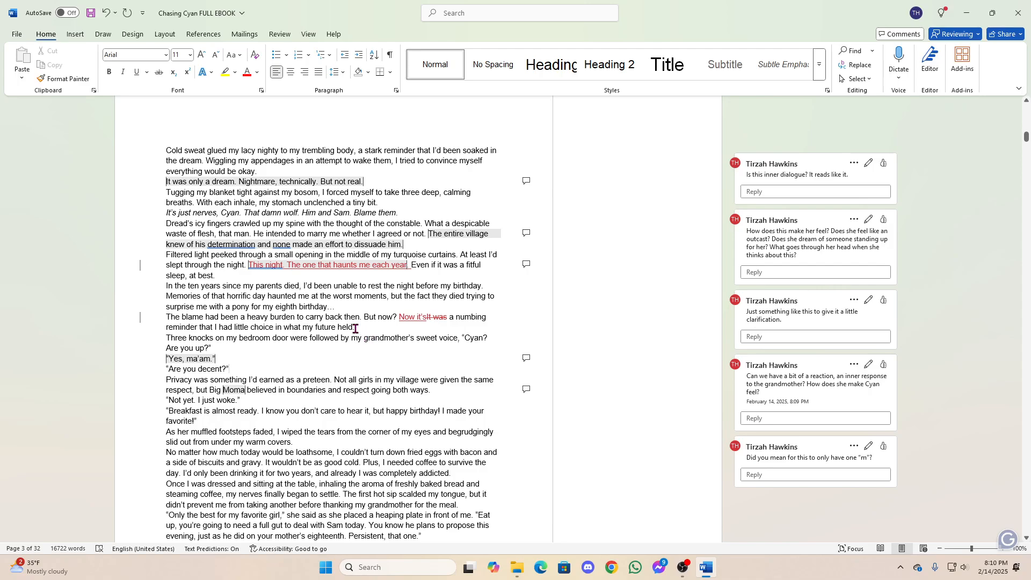
pyautogui.scroll(-5, 355, 328)
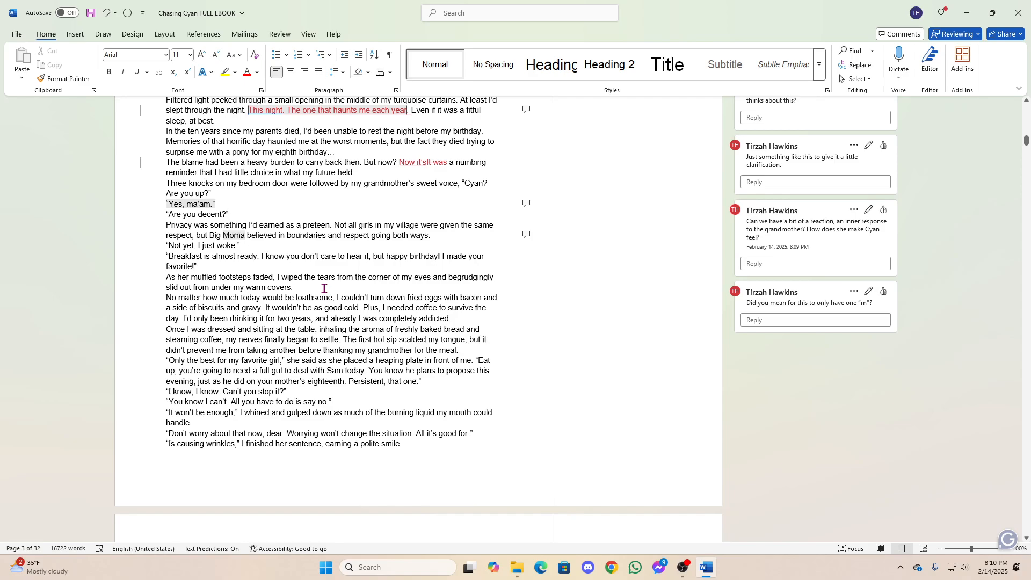
pyautogui.scroll(5, 323, 288)
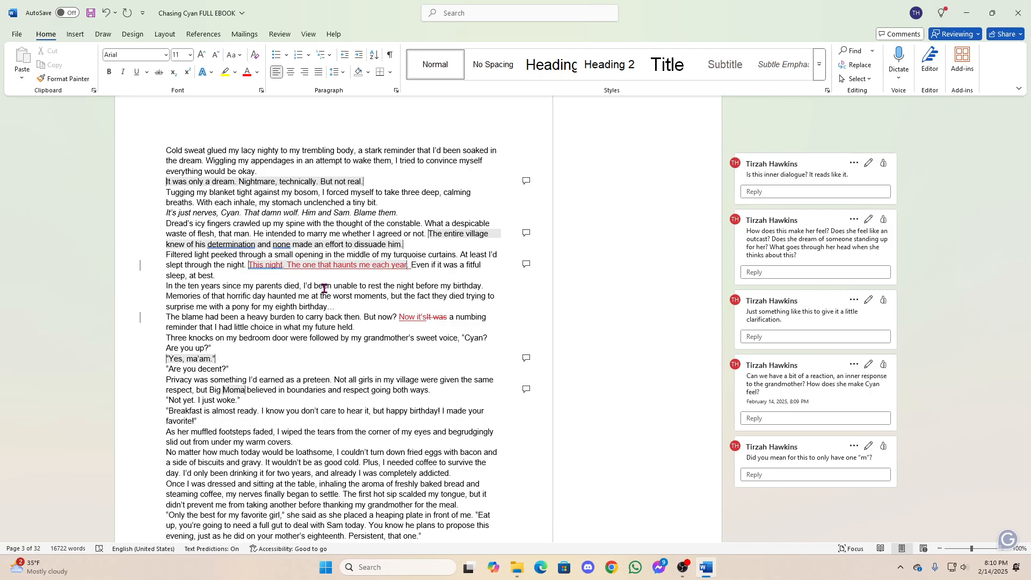
pyautogui.scroll(-5, 323, 288)
pyautogui.click(323, 288)
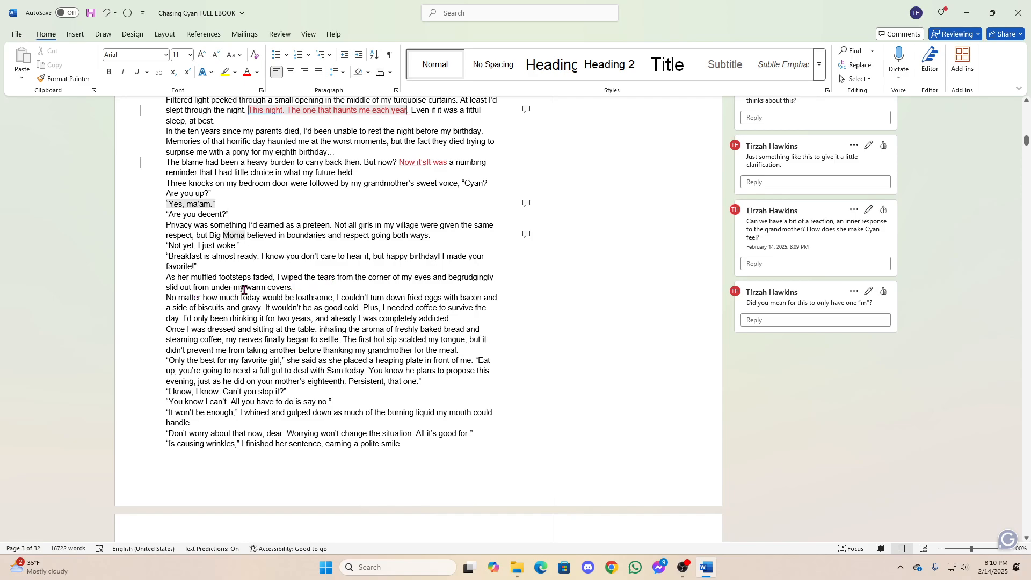
pyautogui.moveTo(245, 290); pyautogui.dragTo(292, 289)
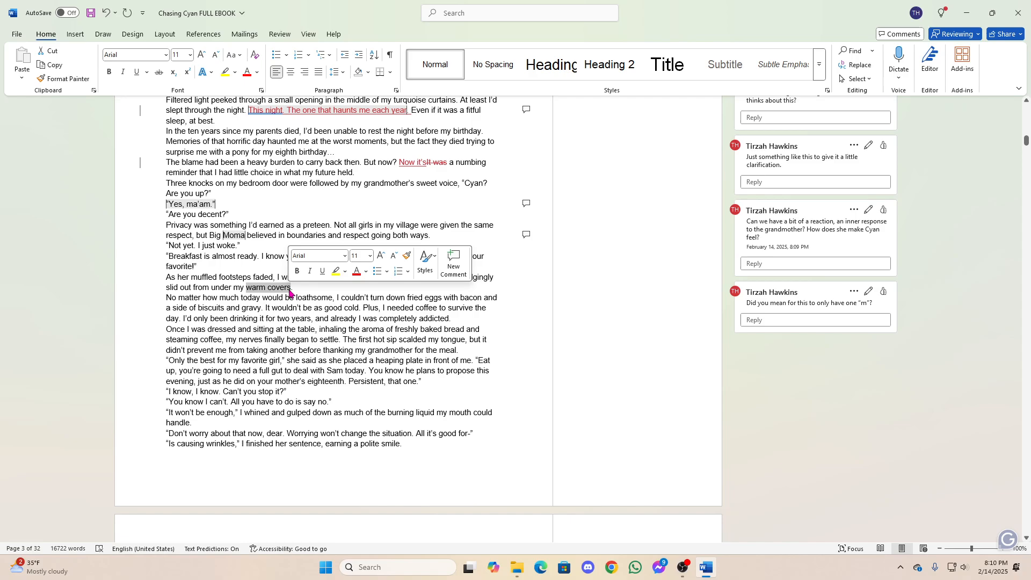
pyautogui.hotkey('ctrl', 'alt', 'm')
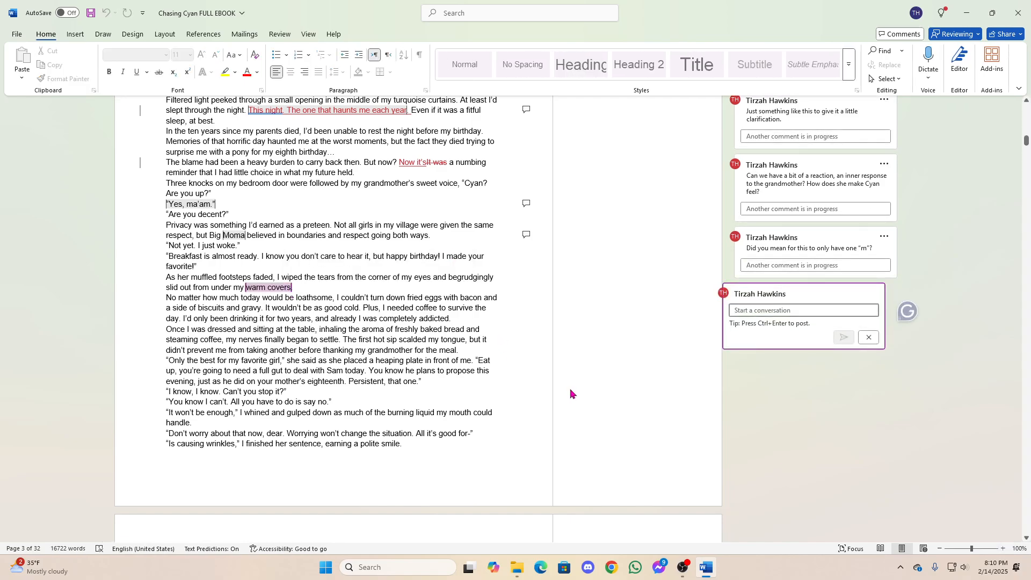
pyautogui.write('Are the covers really warm if she and th')
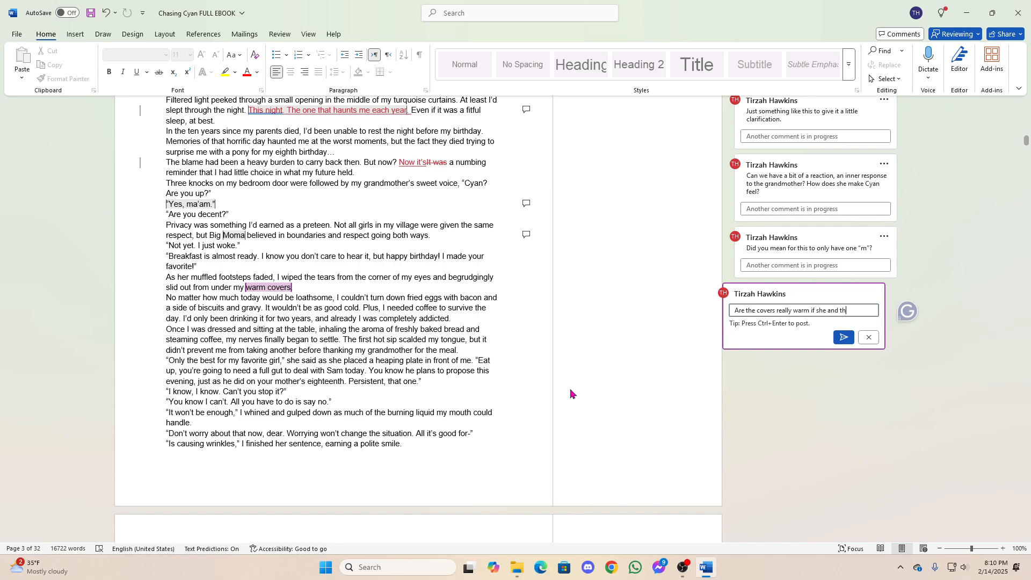
pyautogui.write('ey are all wet?')
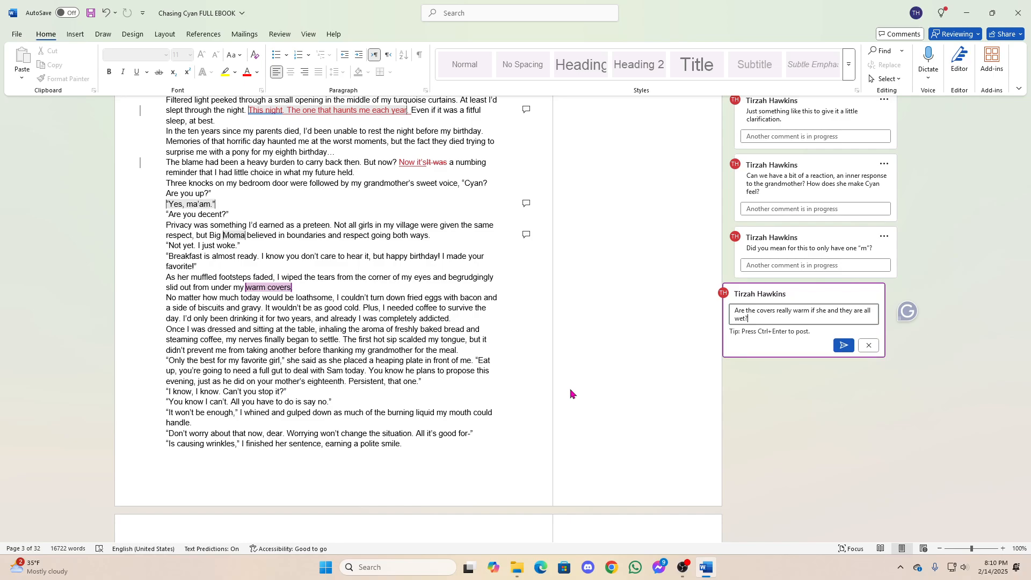
pyautogui.write(' How about the air against her sweaty body?')
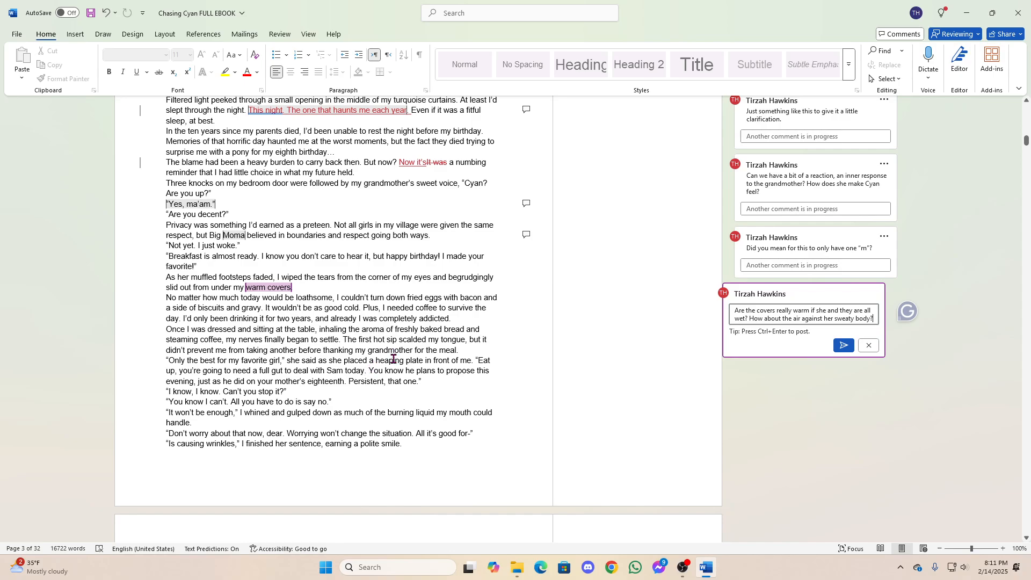
# Add "Wouldn't she be hurrying to dry off and get warm?" to the comment on "warm covers" and post it.
pyautogui.scroll(3, 393, 359)
pyautogui.scroll(3, 394, 358)
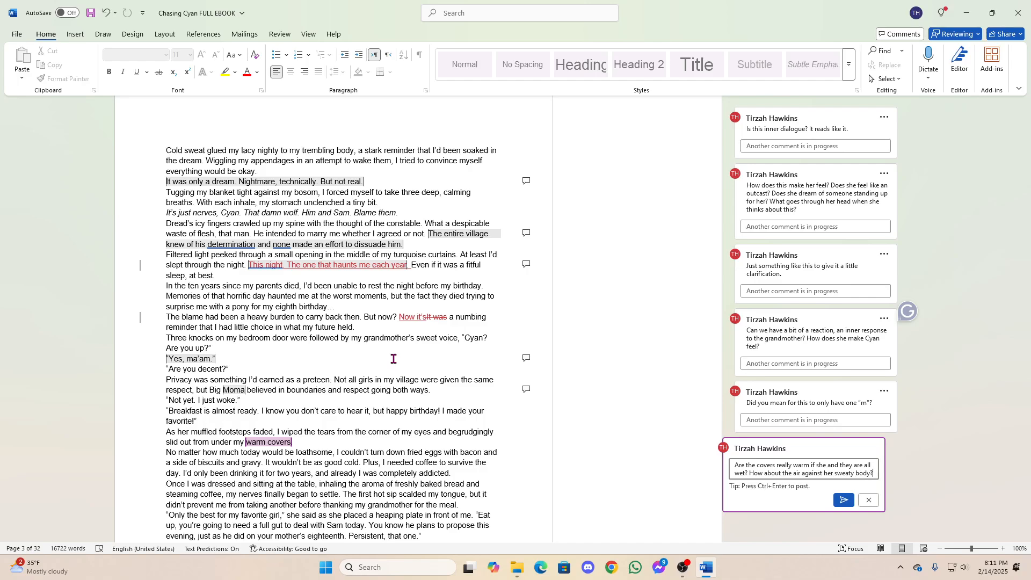
pyautogui.scroll(-5, 394, 358)
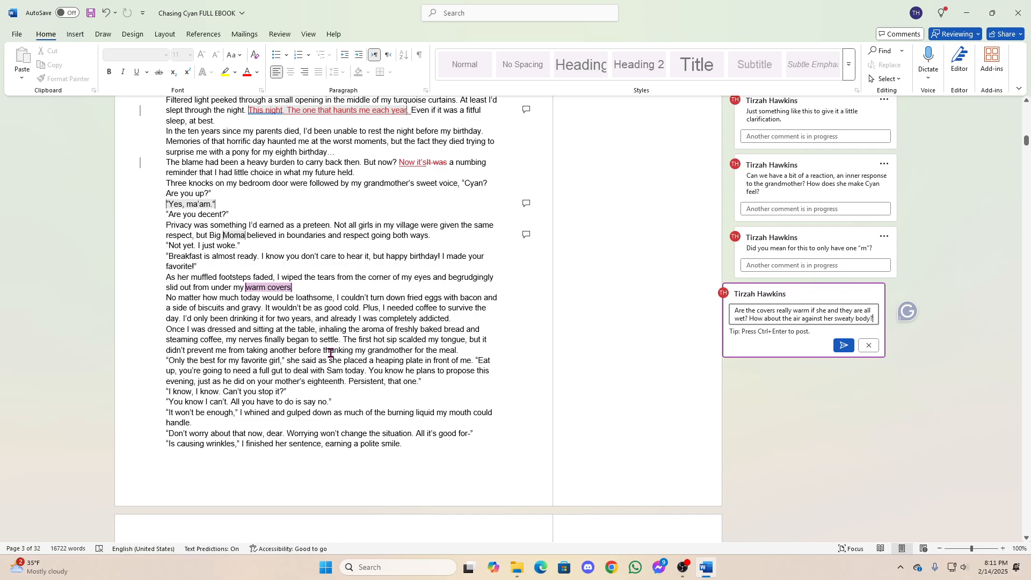
pyautogui.write("Wouldn't she b")
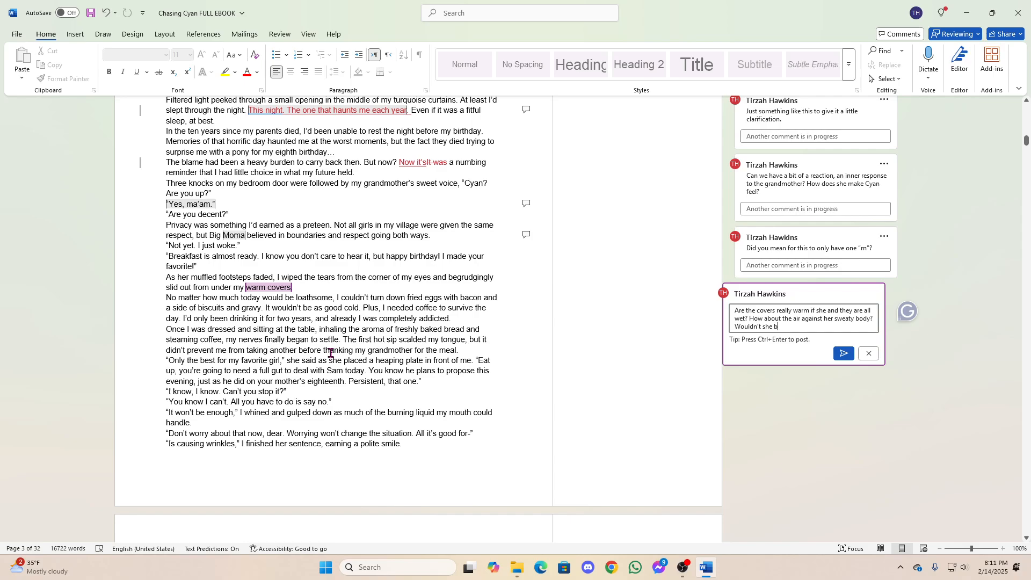
pyautogui.write('e hur')
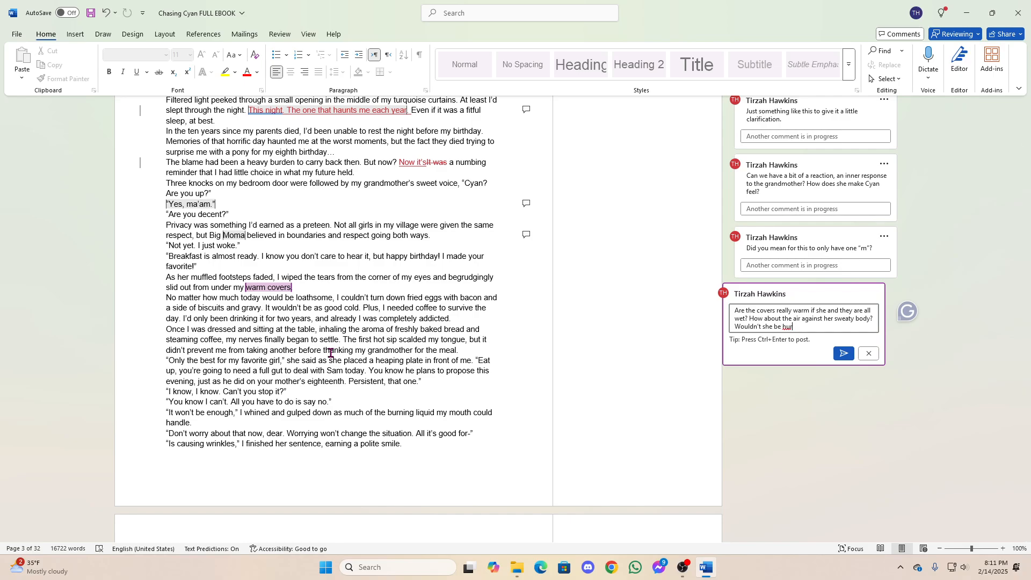
pyautogui.write('ryrying to dry off and get warm?')
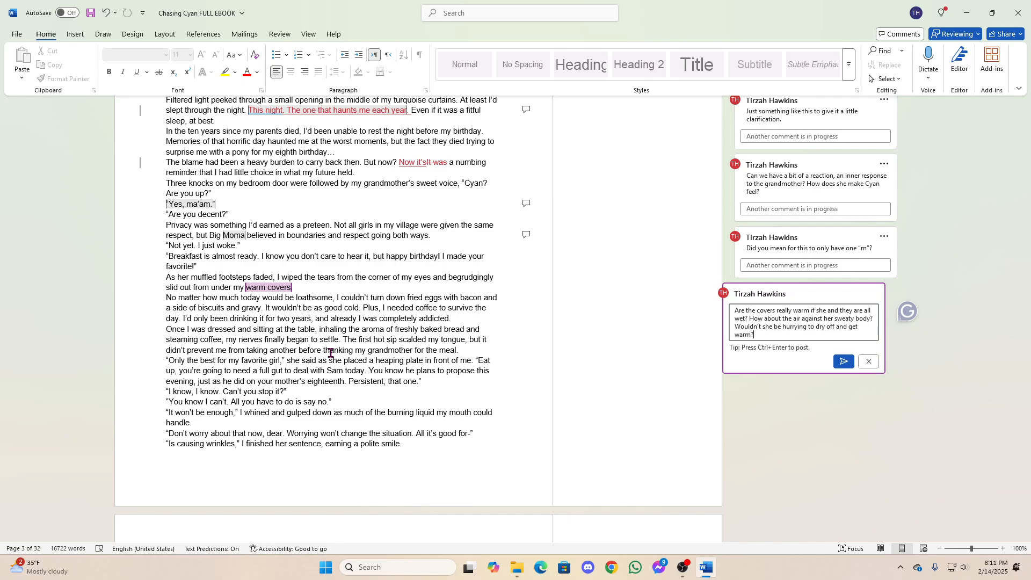
pyautogui.click(842, 363)
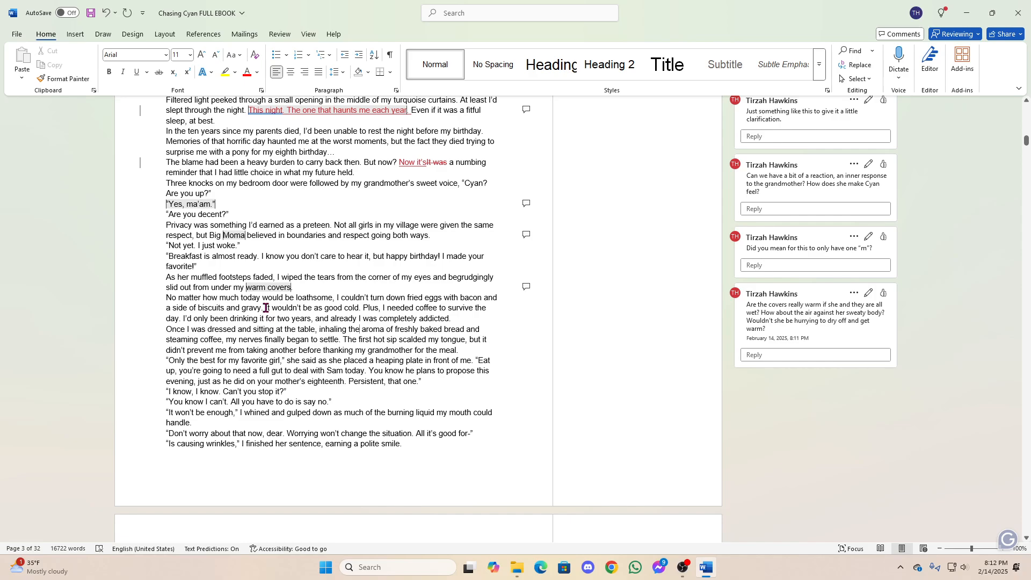
# Post the comment "Something about hurrying if she doesn't want them to get cold." on the sentence "It wouldn't be as good cold".
pyautogui.moveTo(266, 308); pyautogui.dragTo(359, 308)
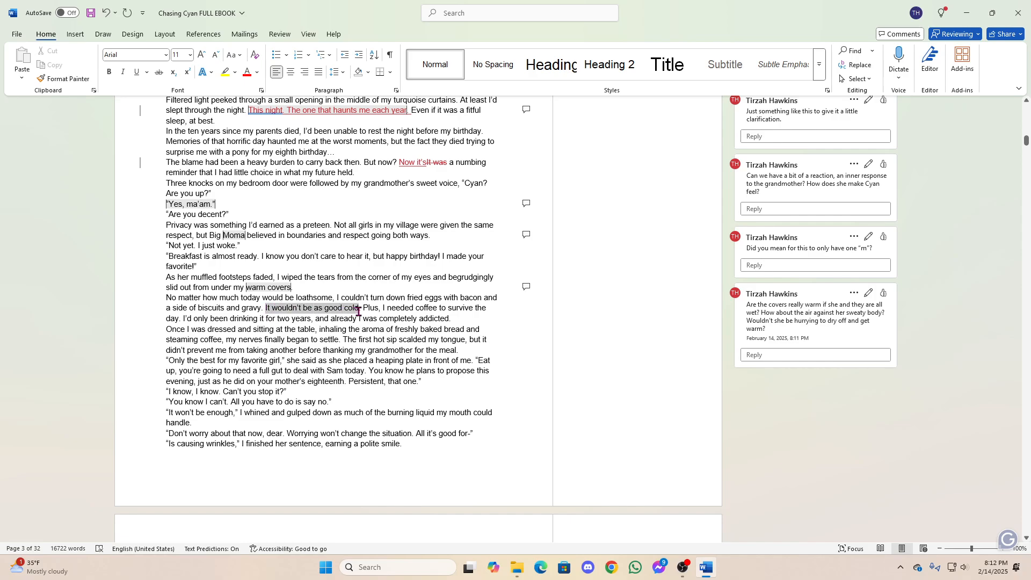
pyautogui.click(524, 290)
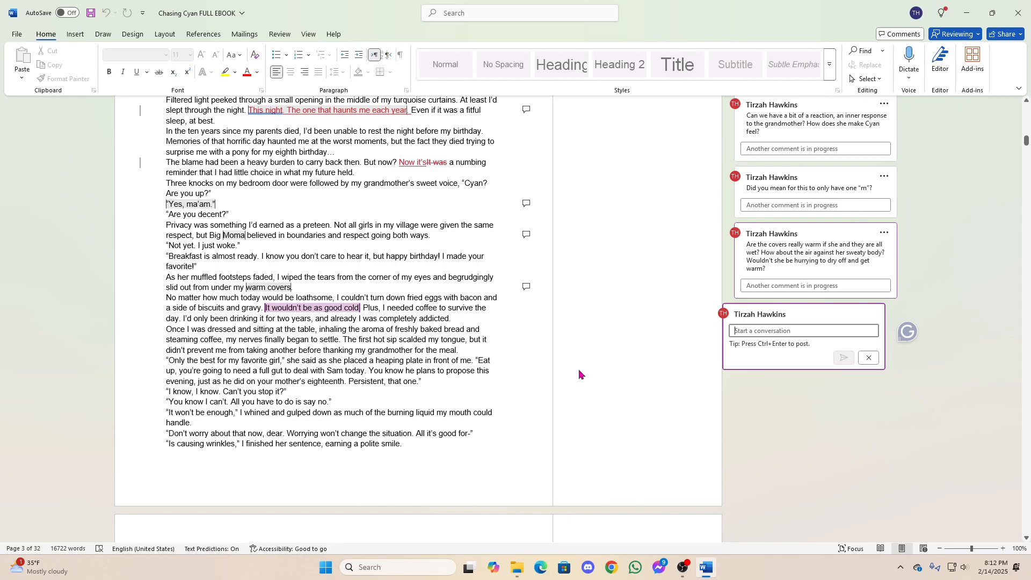
pyautogui.write('Something ab')
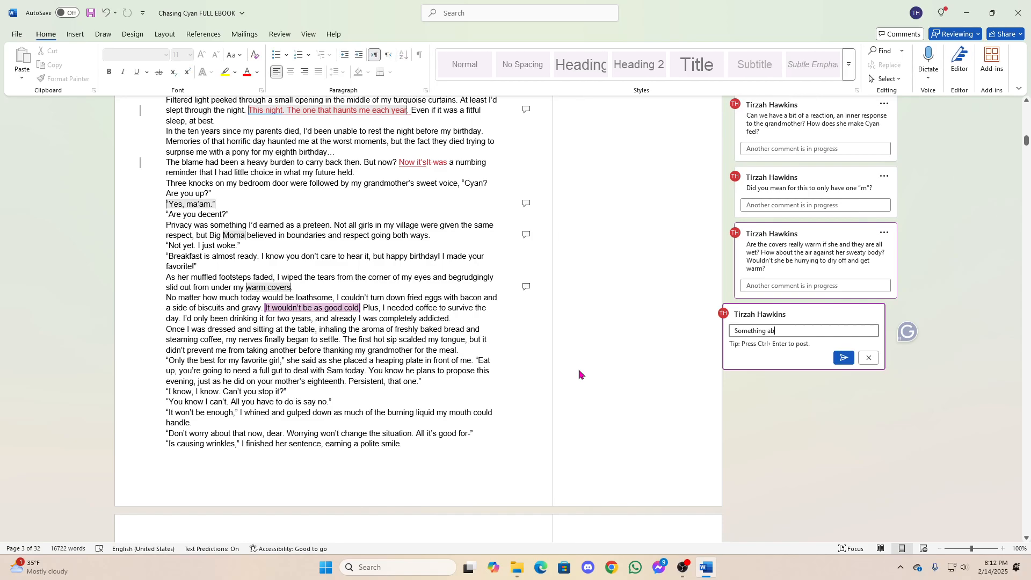
pyautogui.write("out hurry ing if she doesn't want th")
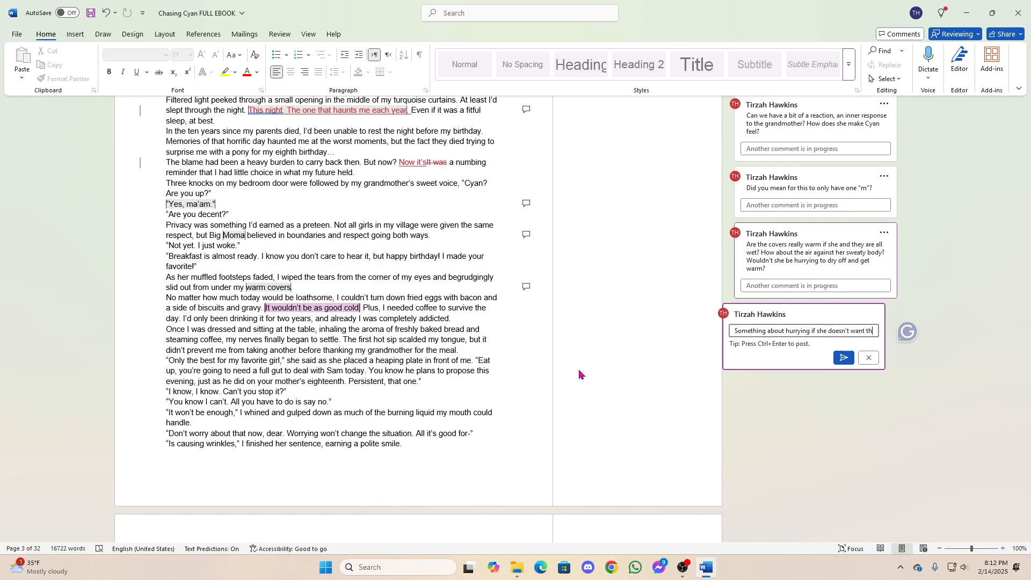
pyautogui.write('em to get cold')
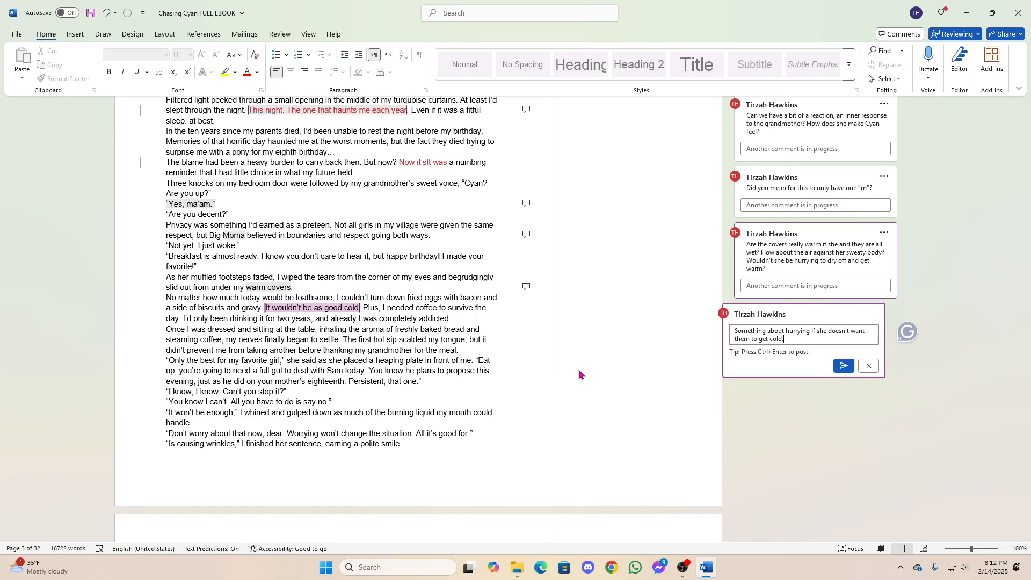
pyautogui.hotkey('ctrl', 'Return')
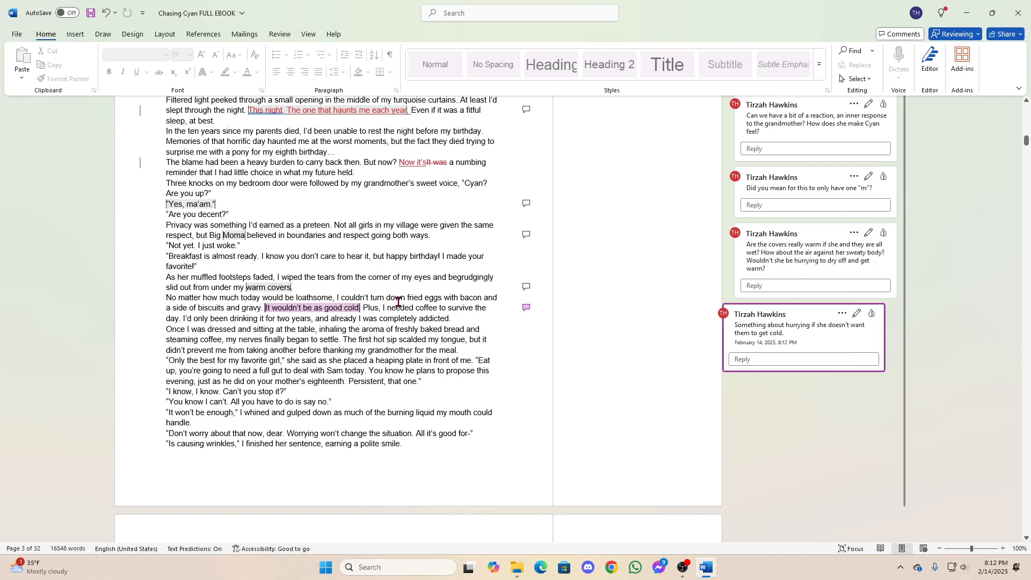
pyautogui.click(398, 302)
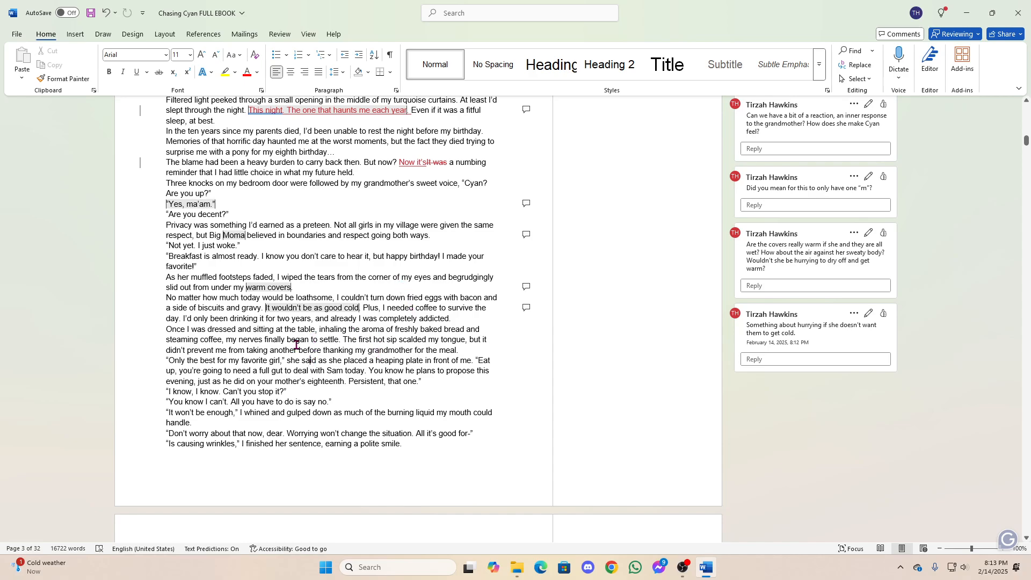
# Insert "wake me and help me" before "survive the day" in the sentence about needing coffee.
pyautogui.click(448, 308)
pyautogui.write('wake')
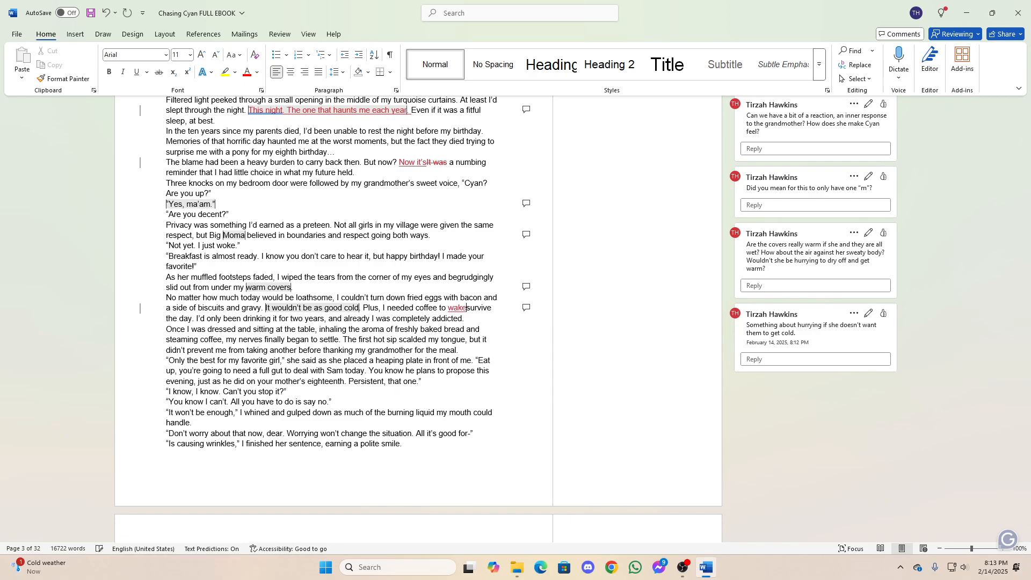
pyautogui.write(' me')
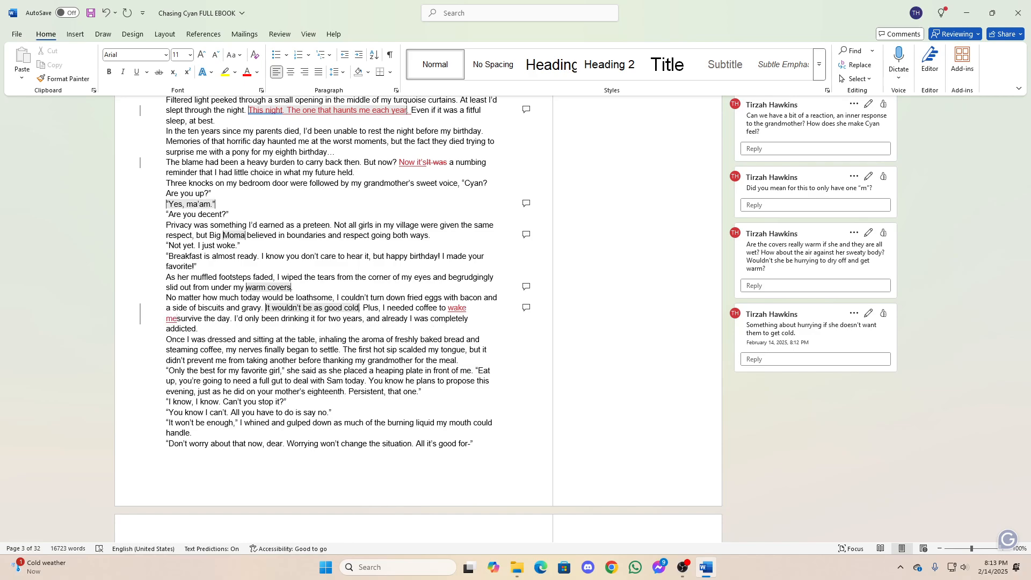
pyautogui.write(' and')
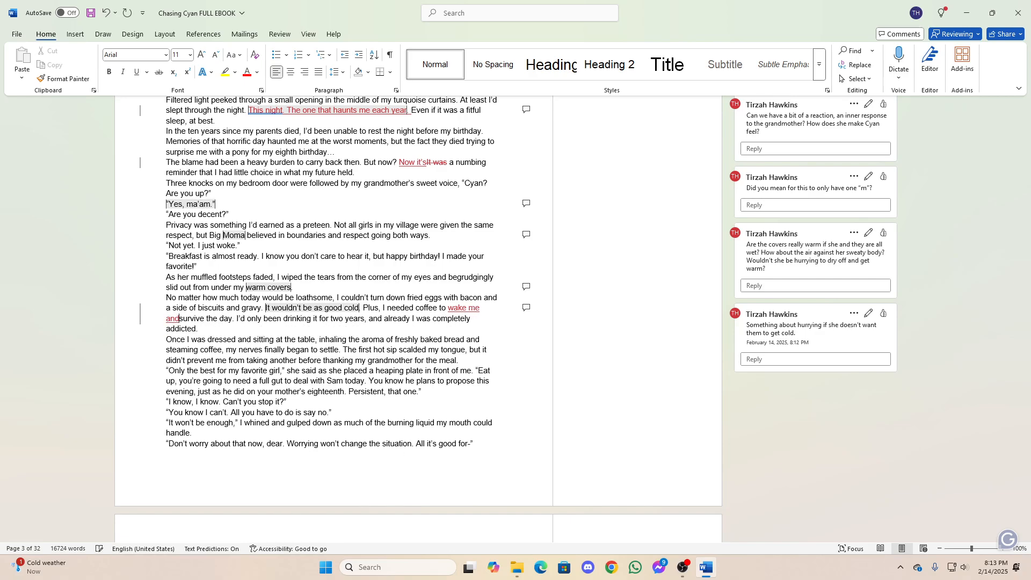
pyautogui.write(' help me')
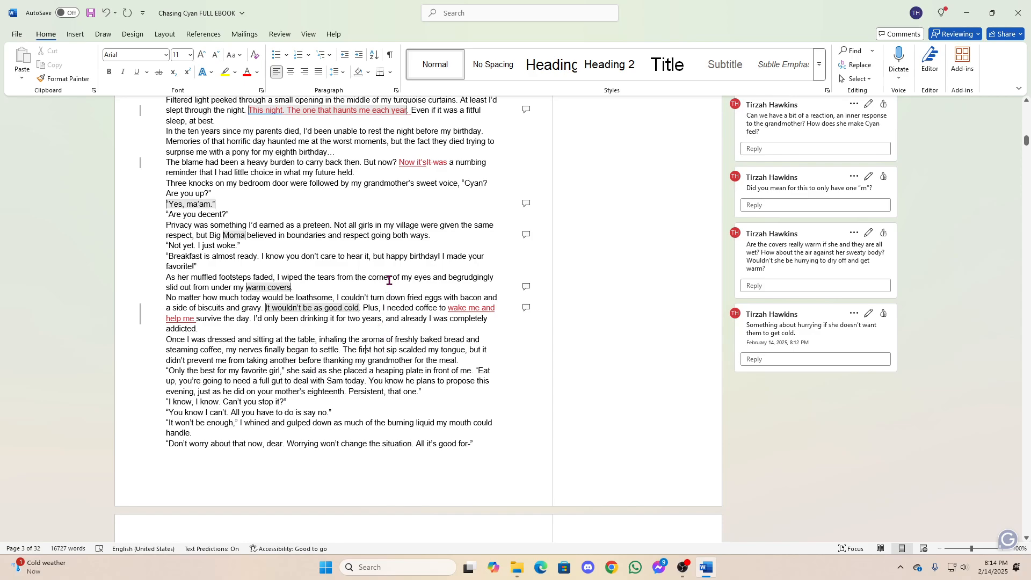
# Insert "dry and" before "dressed" in the paragraph beginning "Once I was".
pyautogui.scroll(-3, 389, 280)
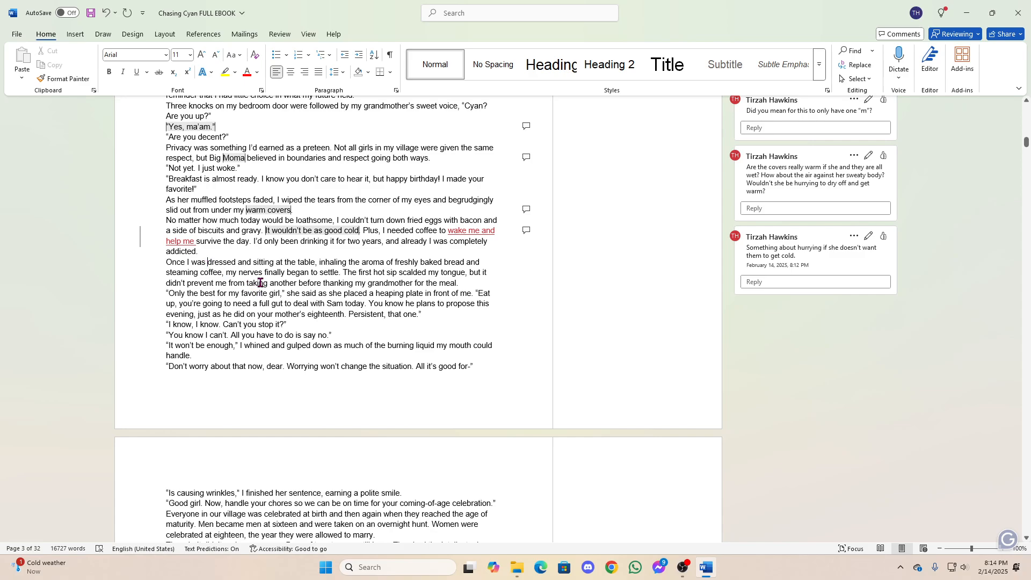
pyautogui.scroll(8, 264, 312)
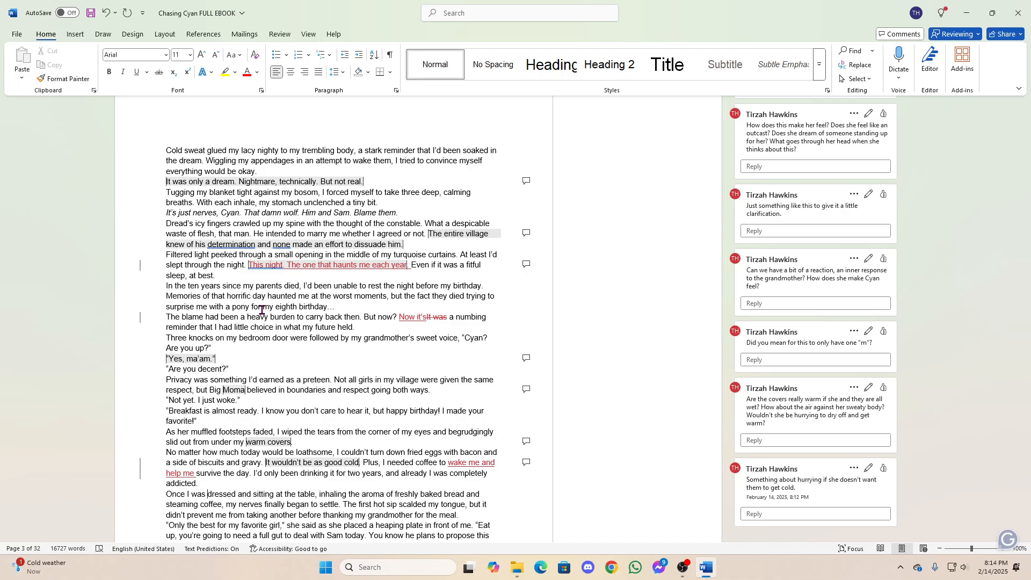
pyautogui.scroll(-8, 262, 310)
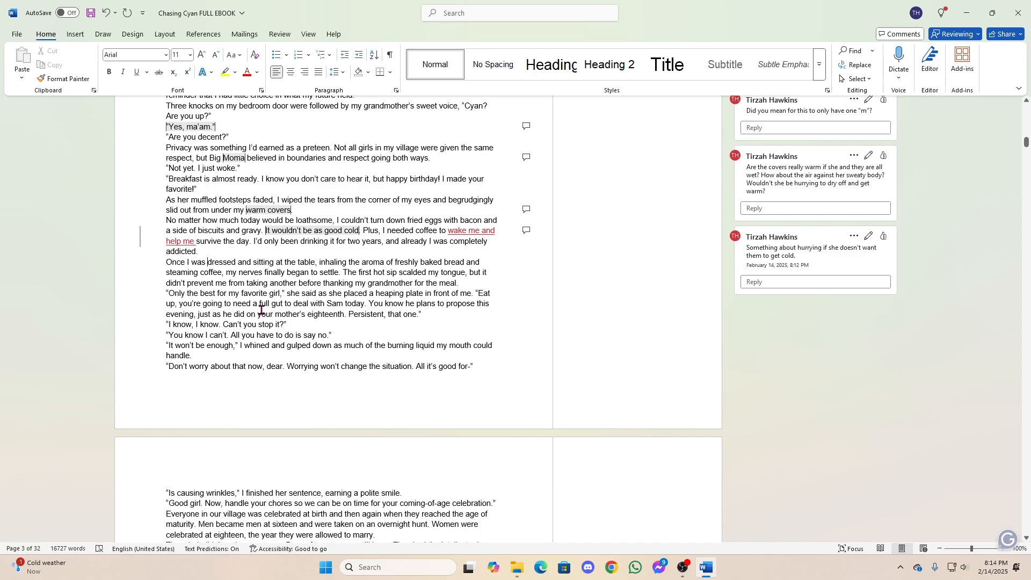
pyautogui.write('dry and')
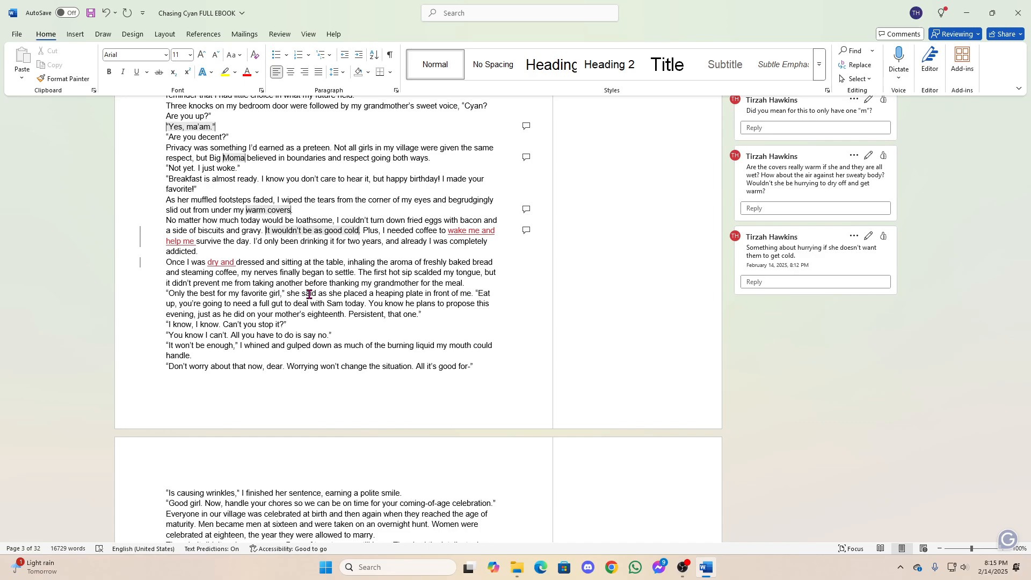
# Start a comment on "my nerves finally began to settle" reading "How about a little bit of that nervousness while she's dressing?".
pyautogui.moveTo(241, 273); pyautogui.dragTo(348, 273)
pyautogui.click(512, 246)
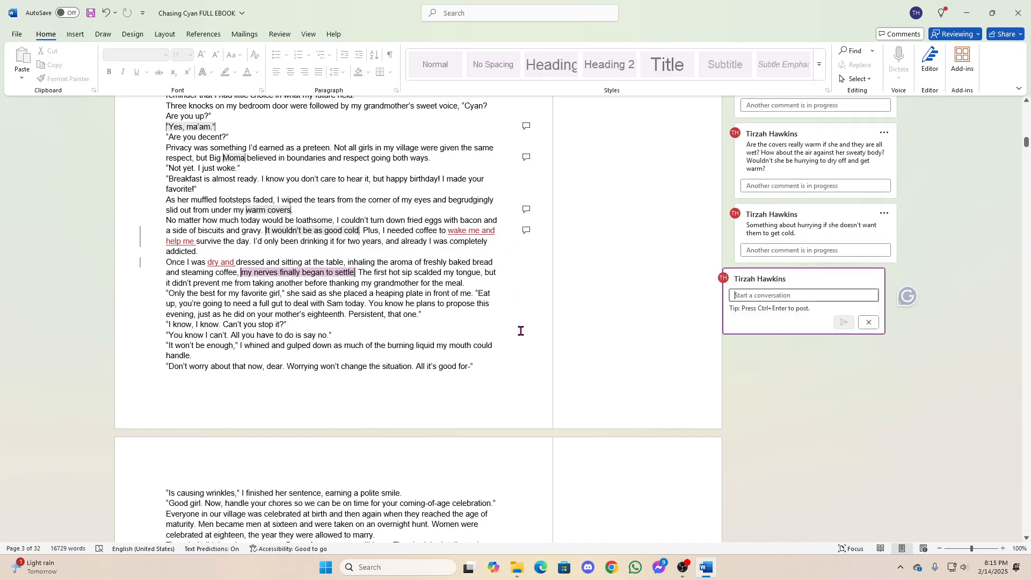
pyautogui.write('How about a l')
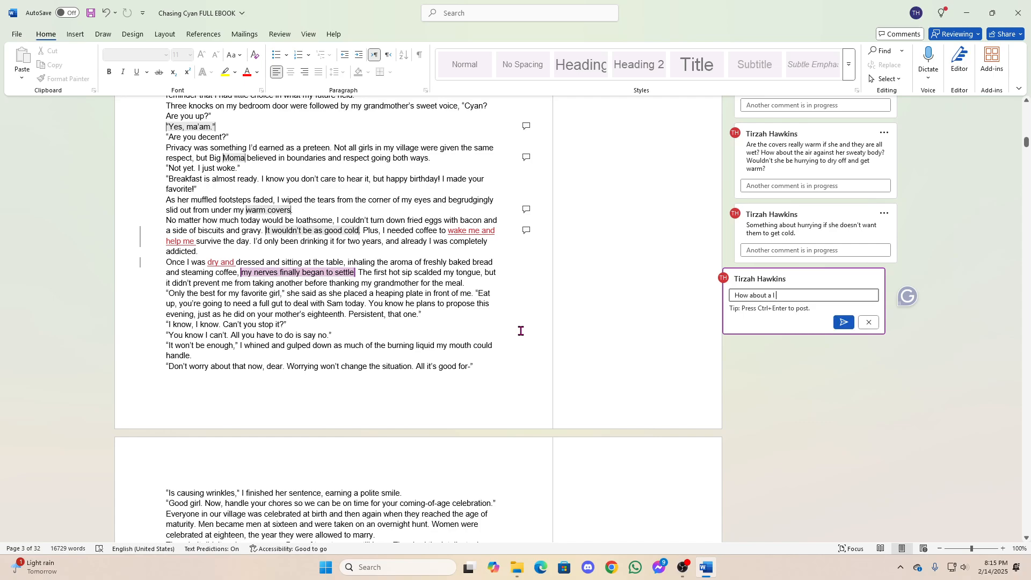
pyautogui.write('ittle bit of that nervousness')
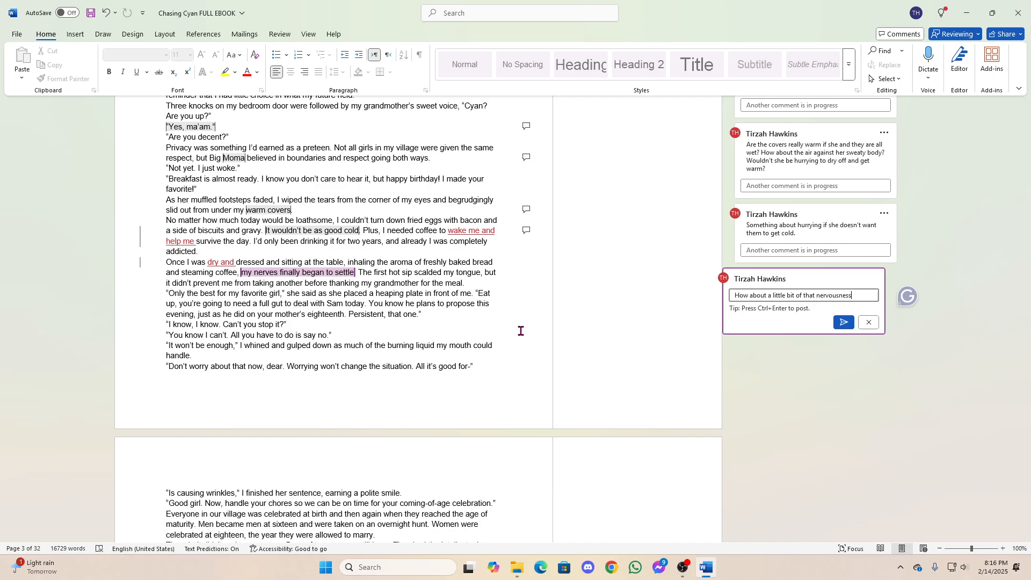
pyautogui.write(" while she's dre")
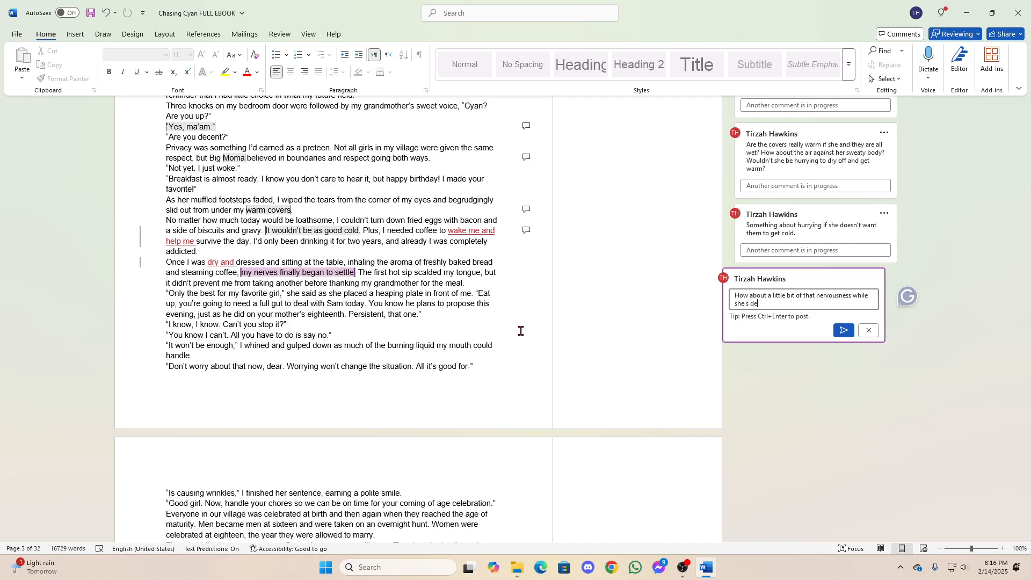
pyautogui.write('ssing?')
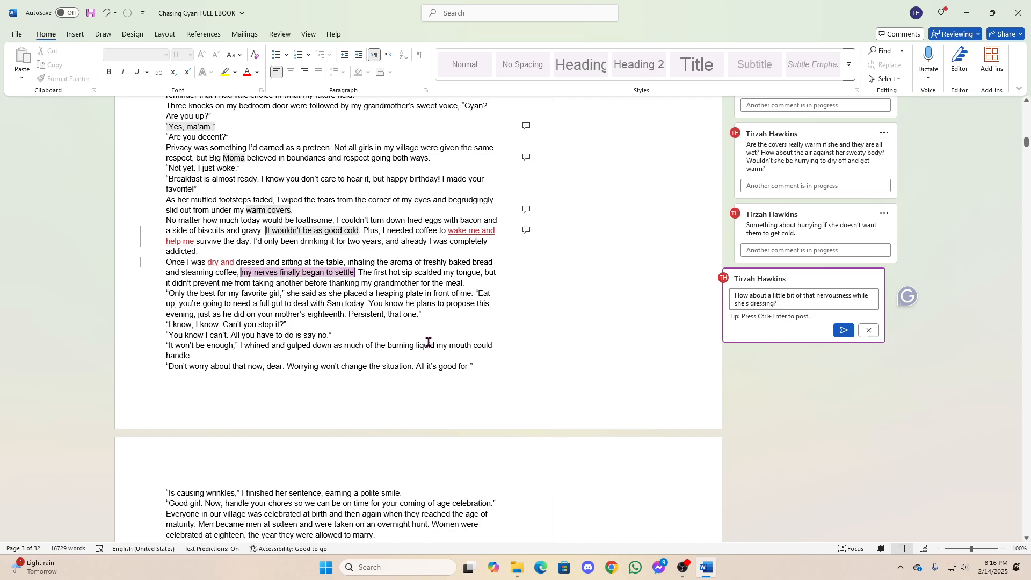
# Add "We didn't have any nerves for several paragraphs." to the comment on "my nerves finally began to settle".
pyautogui.scroll(3, 429, 338)
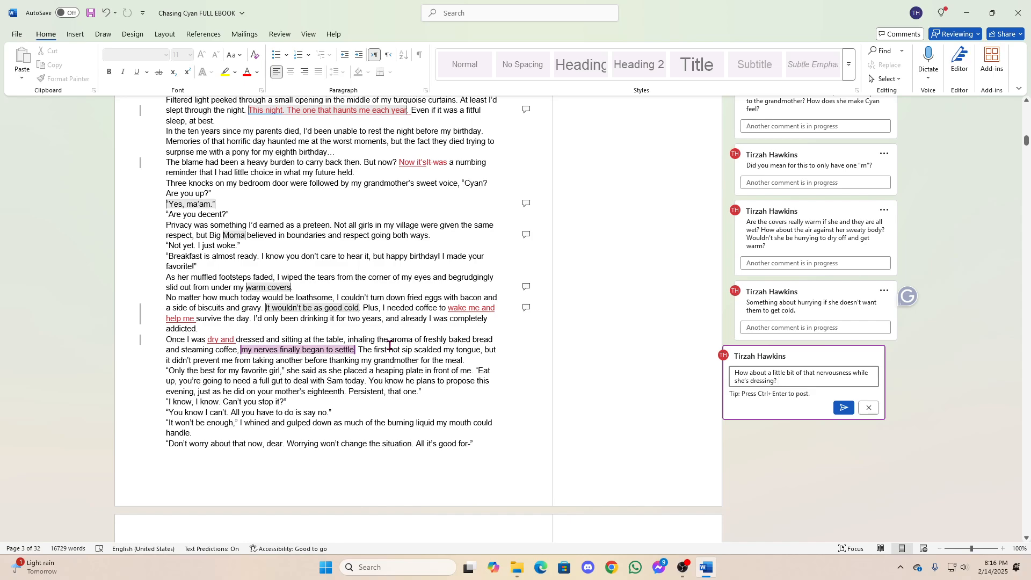
pyautogui.scroll(-3, 389, 345)
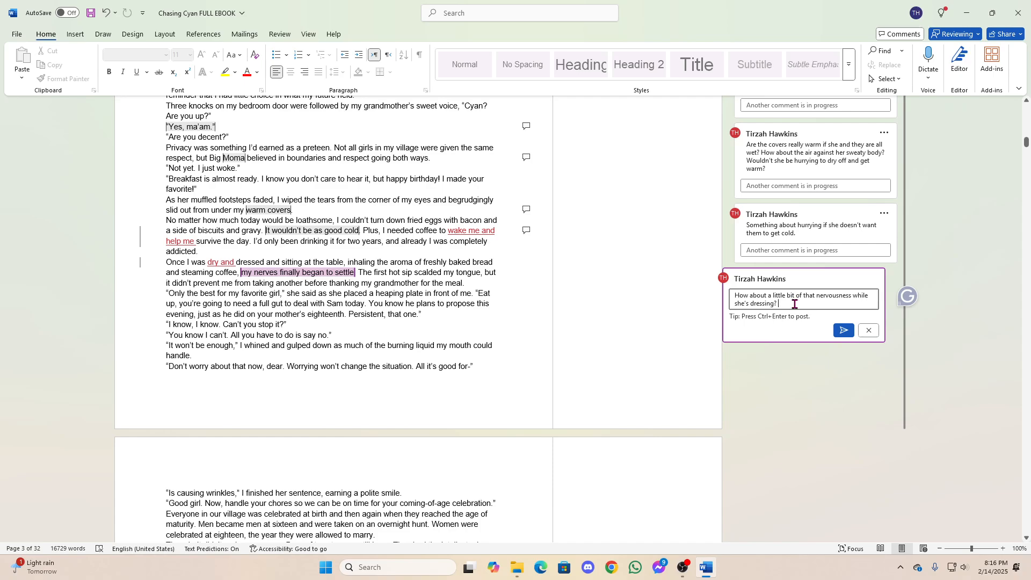
pyautogui.write("We don't have nay")
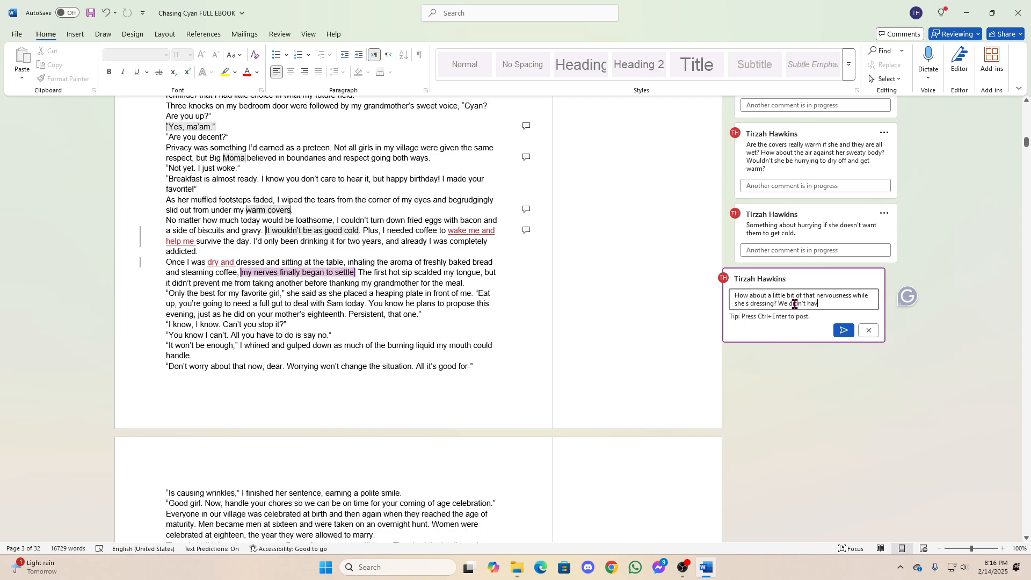
pyautogui.press('BackSpace')
pyautogui.press('BackSpace')
pyautogui.press('BackSpace')
pyautogui.press('BackSpace')
pyautogui.write('any nervousne')
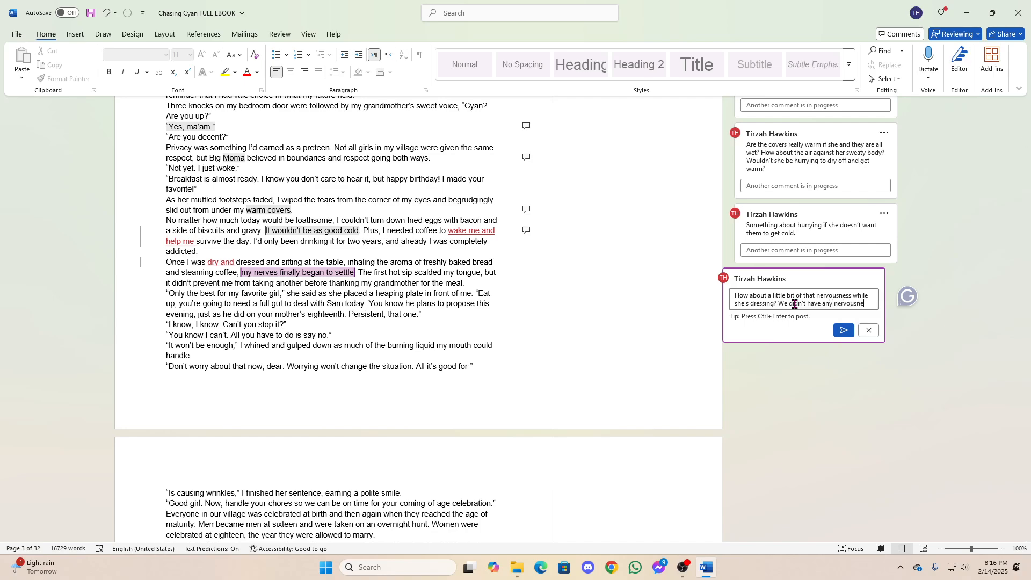
pyautogui.press('BackSpace')
pyautogui.press('BackSpace')
pyautogui.press('BackSpace')
pyautogui.press('BackSpace')
pyautogui.write('es for several para')
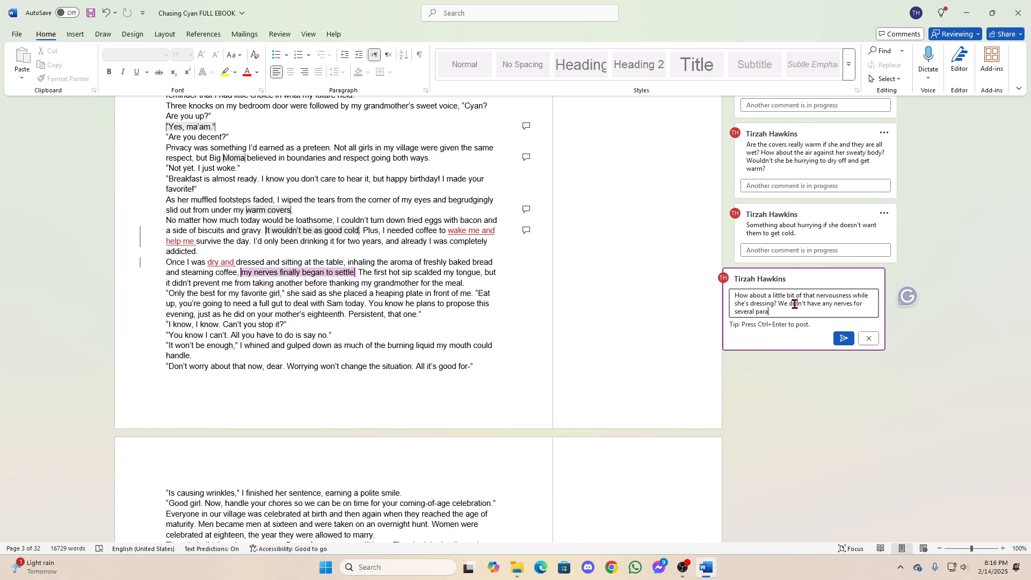
# Continue the nervousness comment with "So keep us nervous and on edge until the character starts to calm down.".
pyautogui.write('graphs. So keep up')
pyautogui.press('BackSpace')
pyautogui.write('s nervous and on edge')
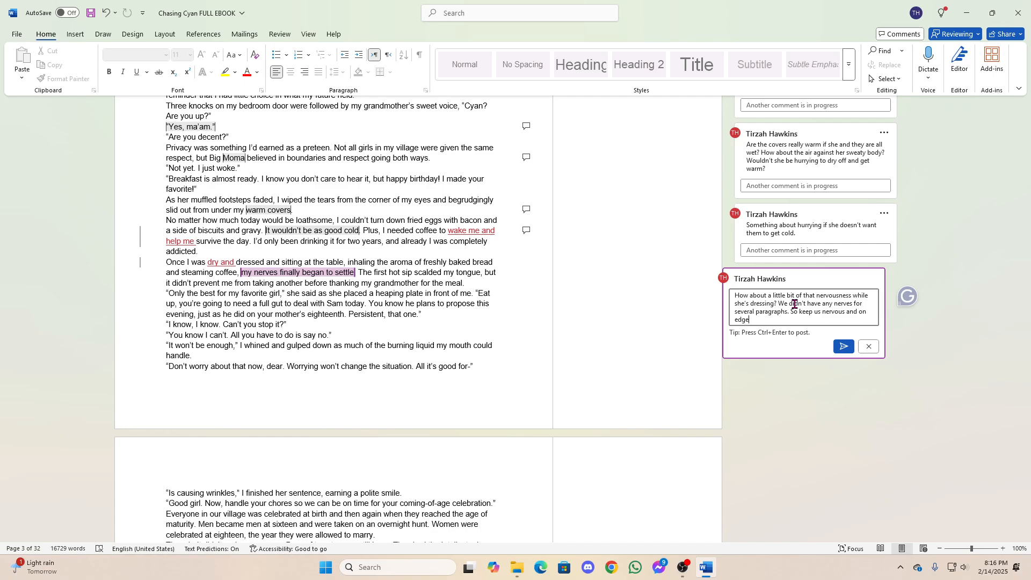
pyautogui.write('until the character starts to calm down. T')
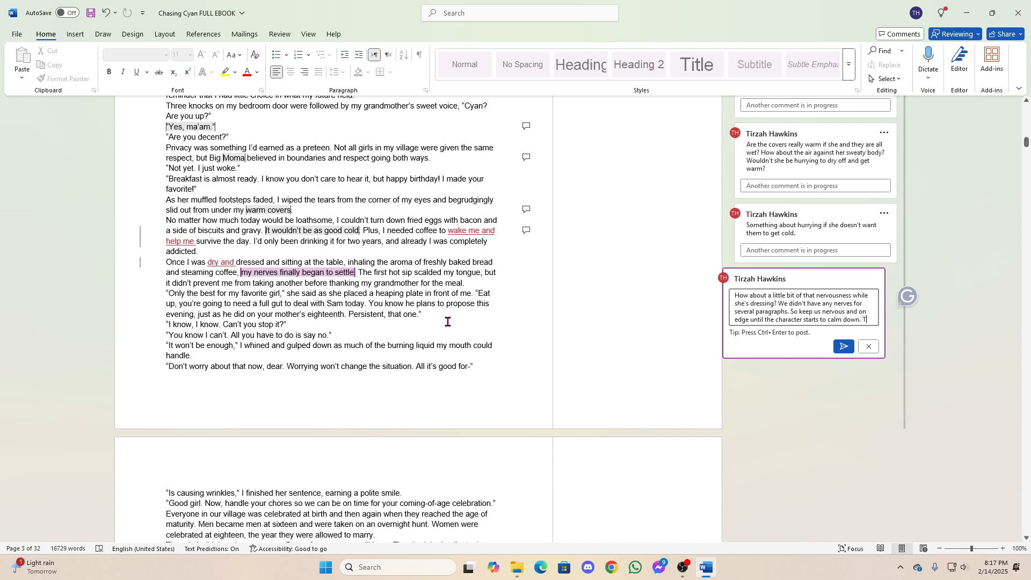
# Add the suggestion "Talk about her cupping the warm mug before the sip, too." to the nervousness comment.
pyautogui.press('Return')
pyautogui.write('Talk ')
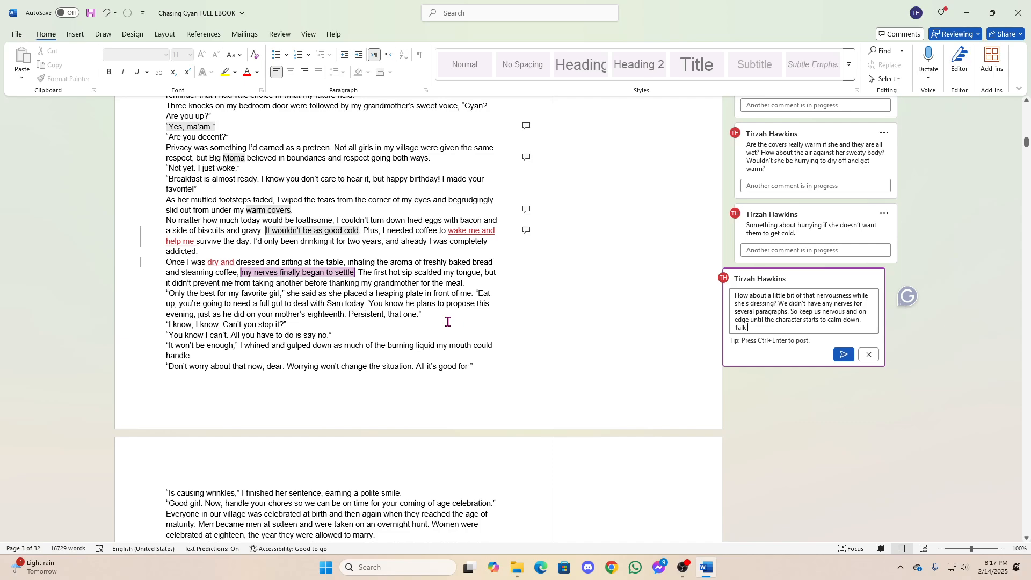
pyautogui.write('about her cupping the')
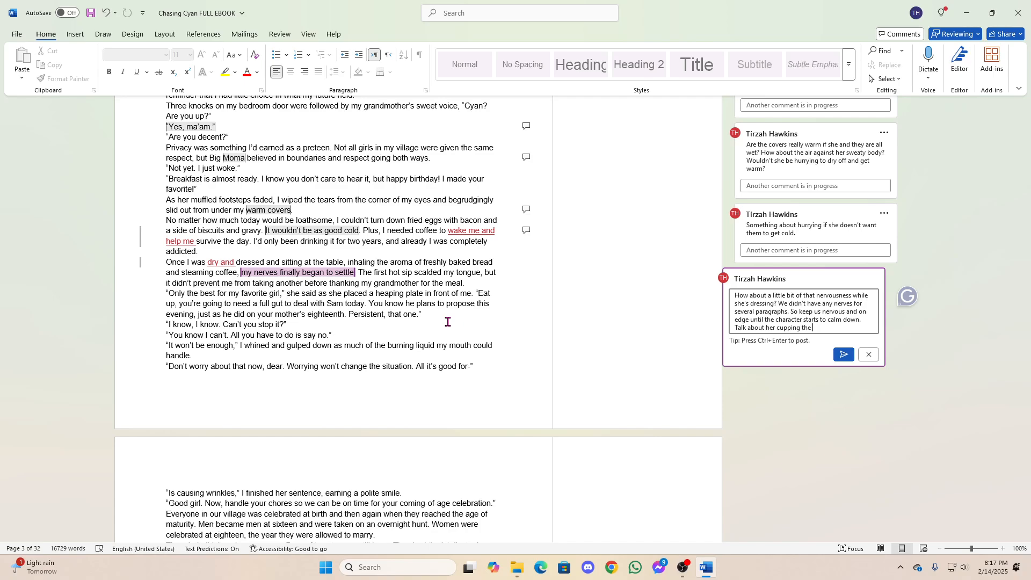
pyautogui.write(' warm mug b')
pyautogui.press('BackSpace')
pyautogui.write('efore the sip, t')
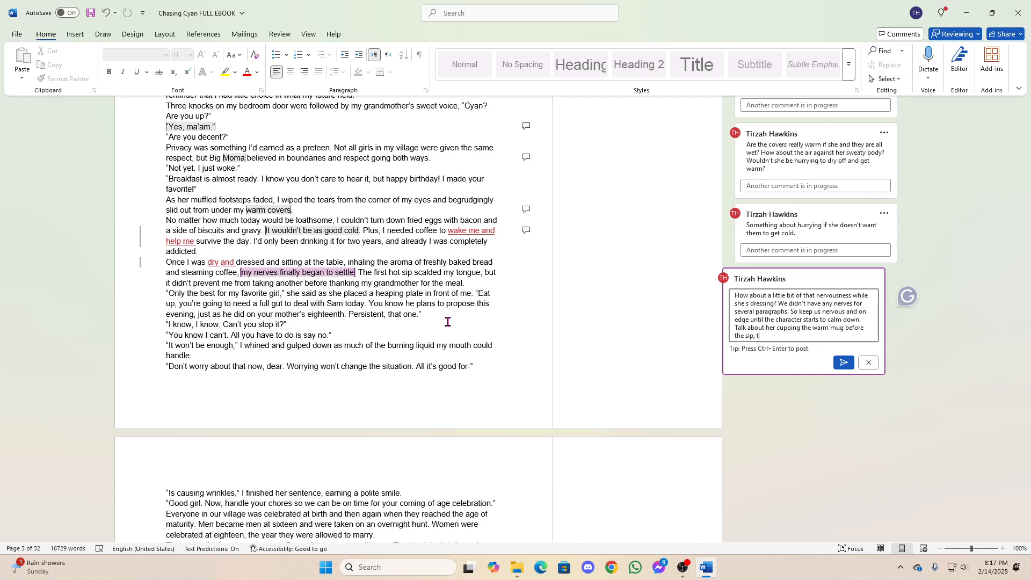
# End the comment with "That's always a soothing moment when it comes to the first sip of morning coffee." and post it.
pyautogui.write("oo. That's alw")
pyautogui.press('BackSpace')
pyautogui.write('ays a soothing moment')
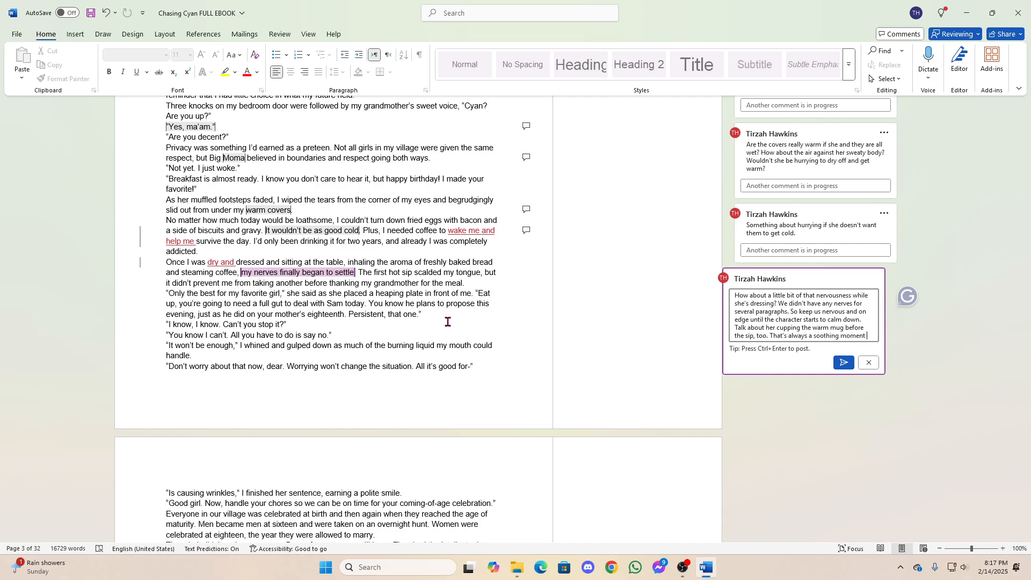
pyautogui.write(' when it comes to ')
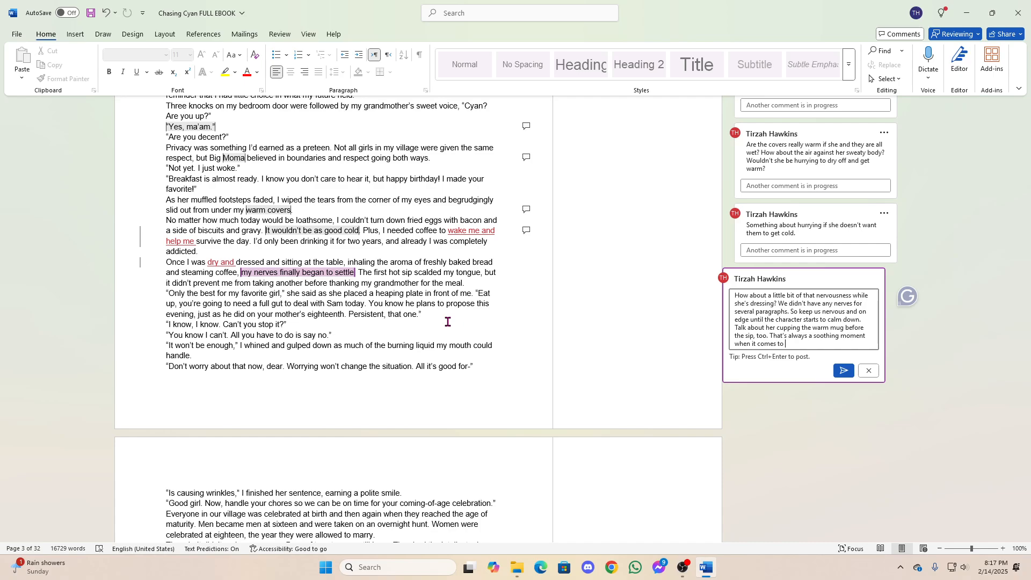
pyautogui.write('the first sip o f morning coffee.')
pyautogui.hotkey('ctrl', 'Return')
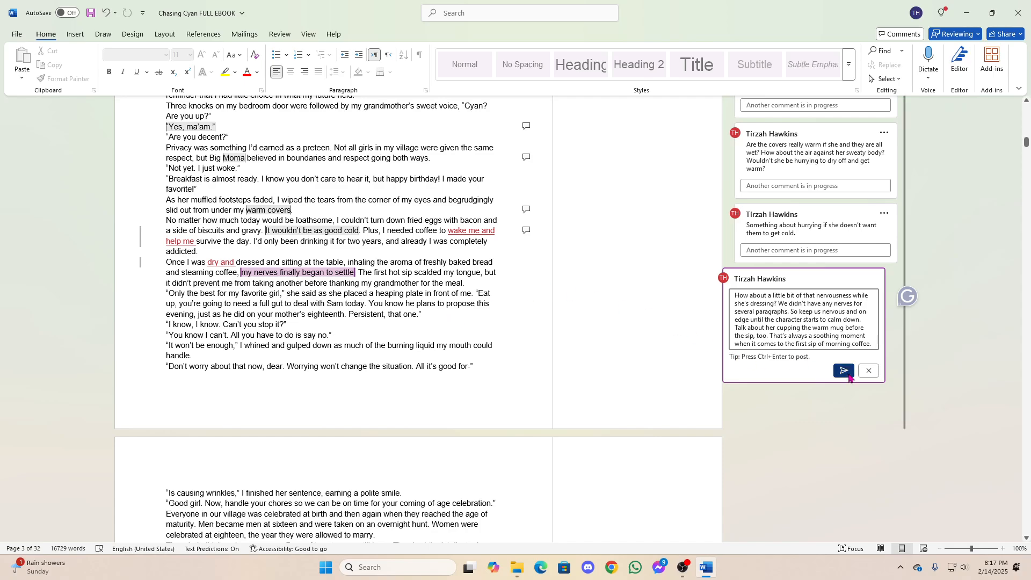
pyautogui.click(361, 310)
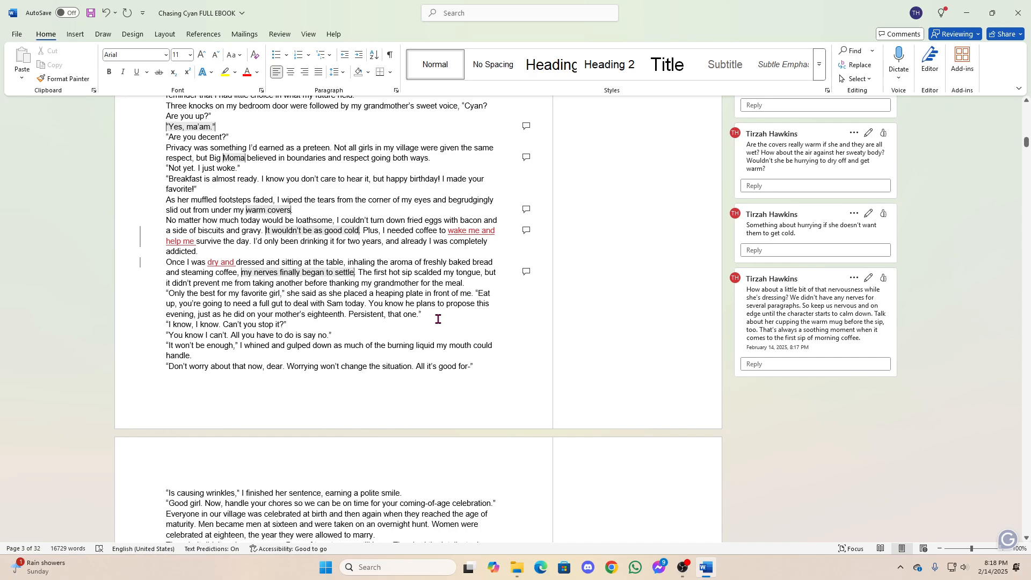
# Start a comment on "Can't you stop it?" reading "Can she pick up her fork here and wave it in the air?".
pyautogui.scroll(-2, 405, 287)
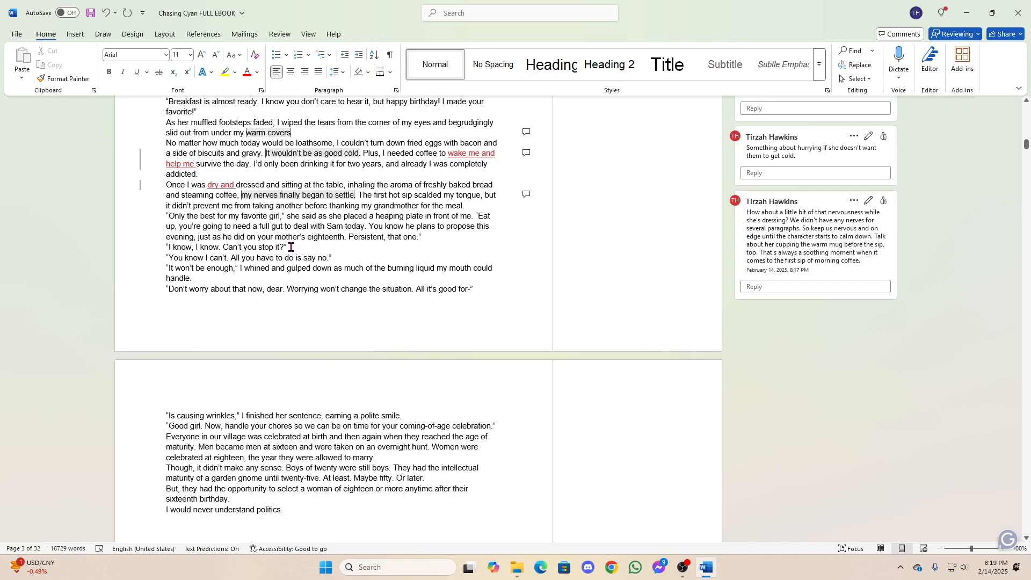
pyautogui.moveTo(287, 246); pyautogui.dragTo(227, 248)
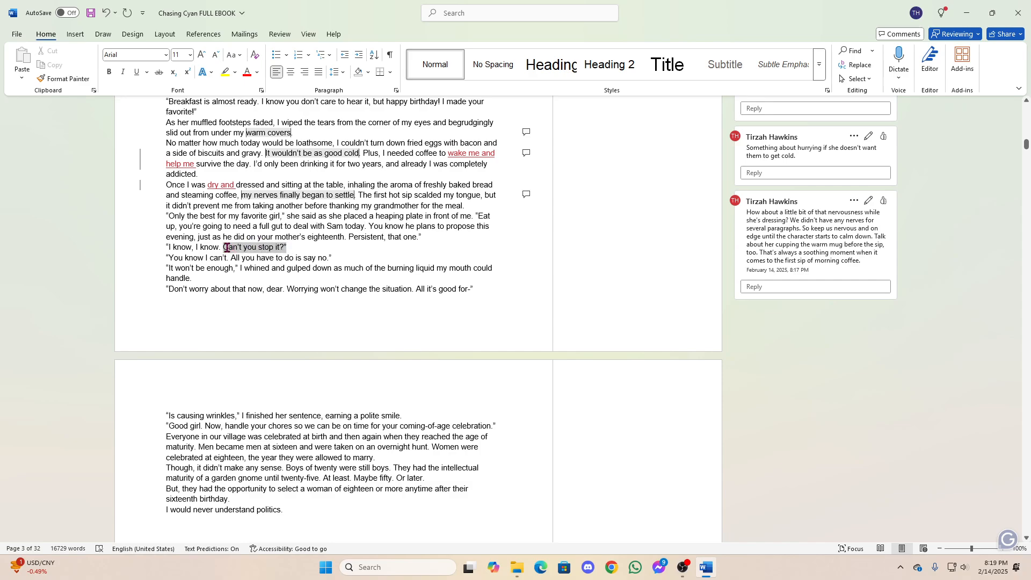
pyautogui.click(397, 231)
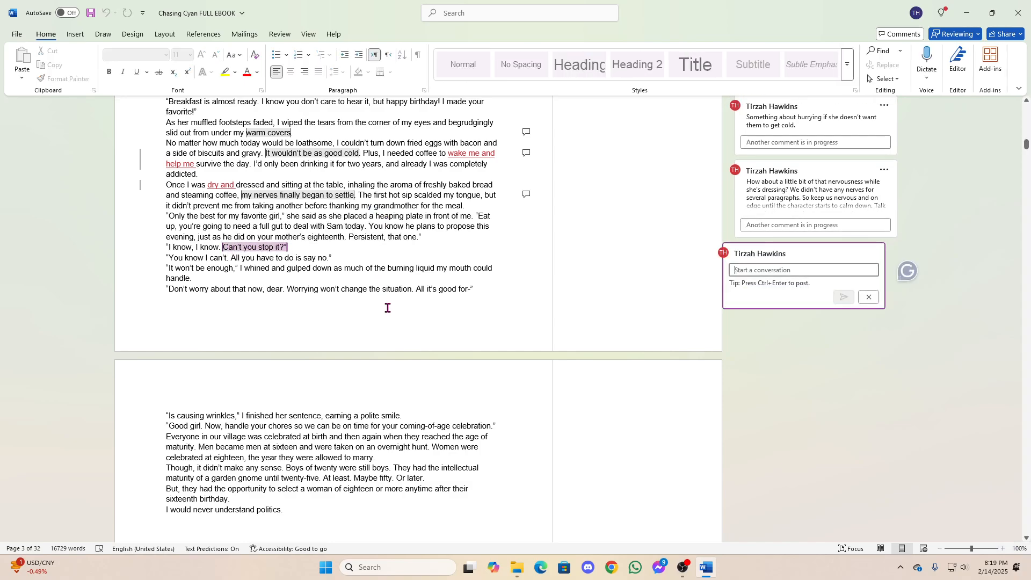
pyautogui.write('Can she pick up ')
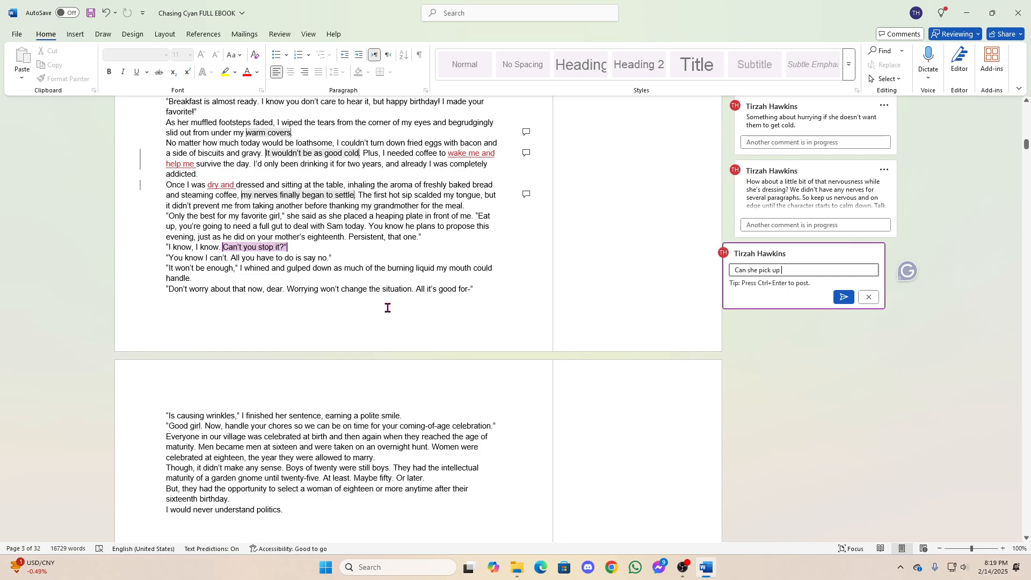
pyautogui.write('her fork here and wave it in the ')
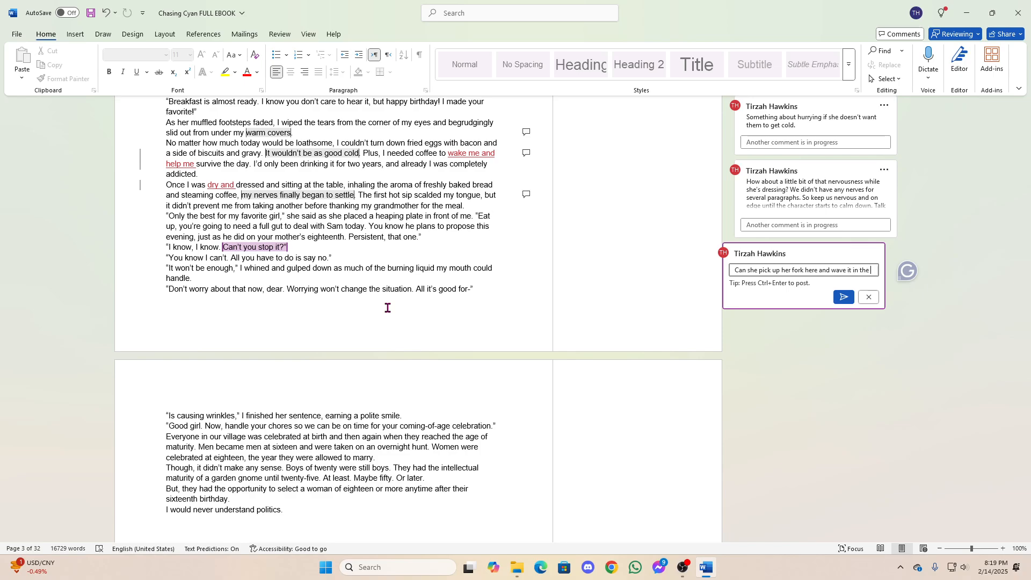
pyautogui.write('air? Maybe ')
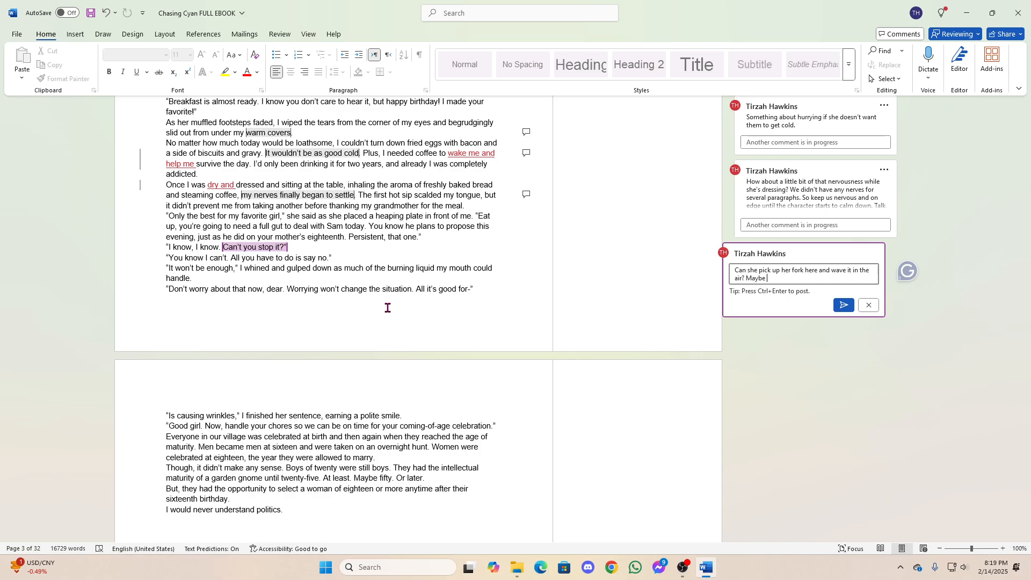
# Finish the fork comment with "Maybe stab something on her plate violently with it?" and post it.
pyautogui.write('stab something on her plate violently w')
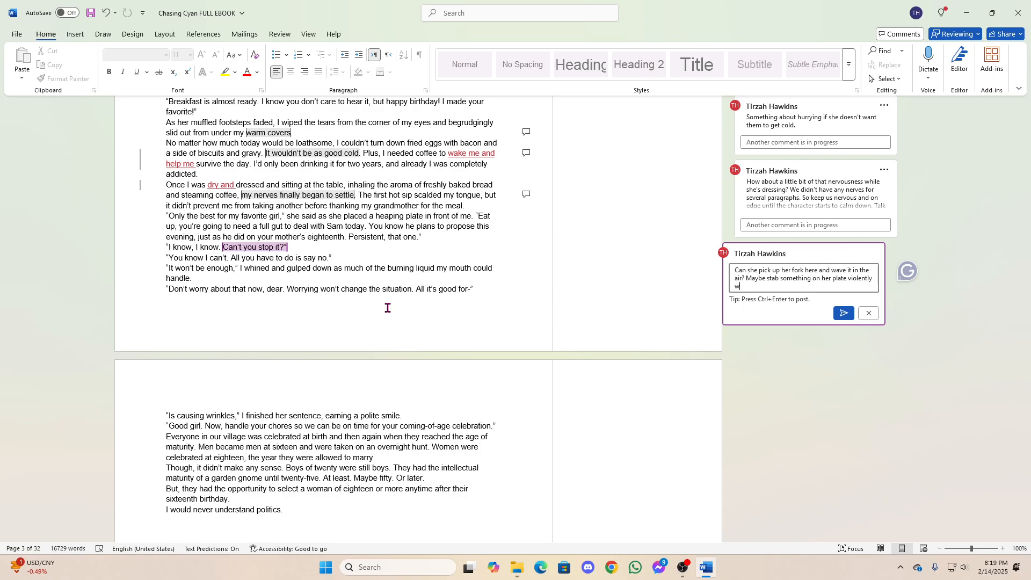
pyautogui.write('ith it?')
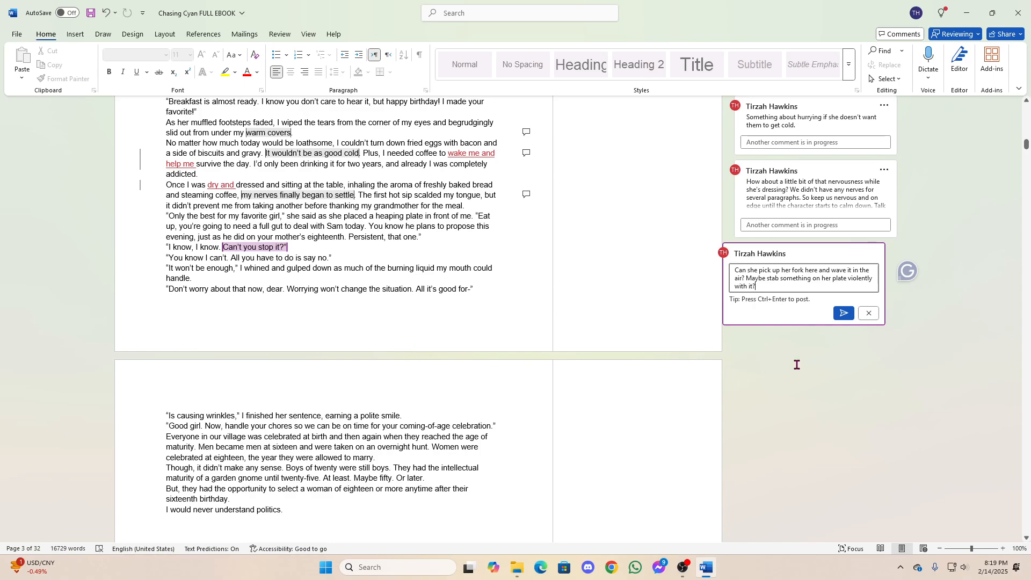
pyautogui.click(843, 314)
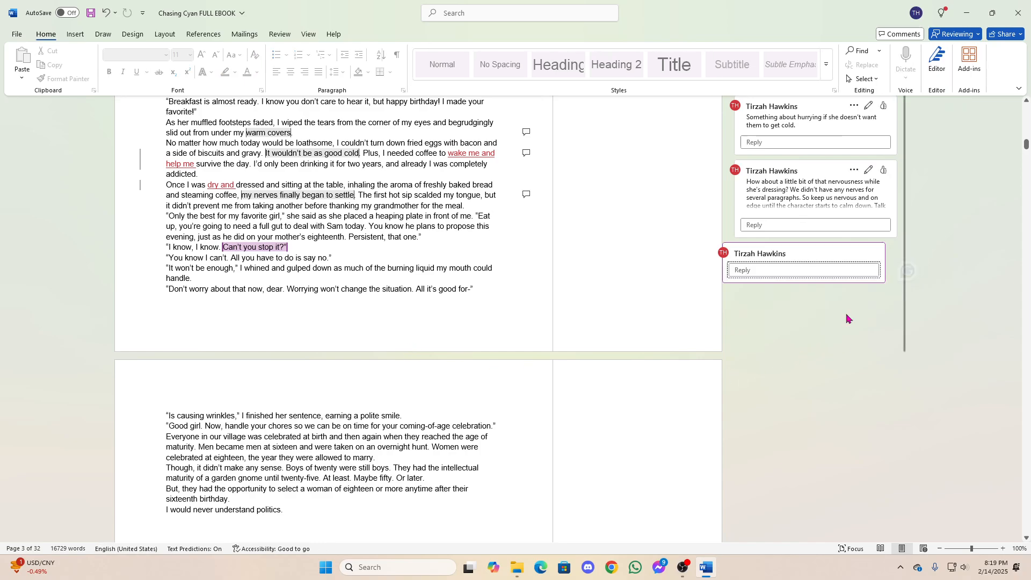
pyautogui.click(303, 290)
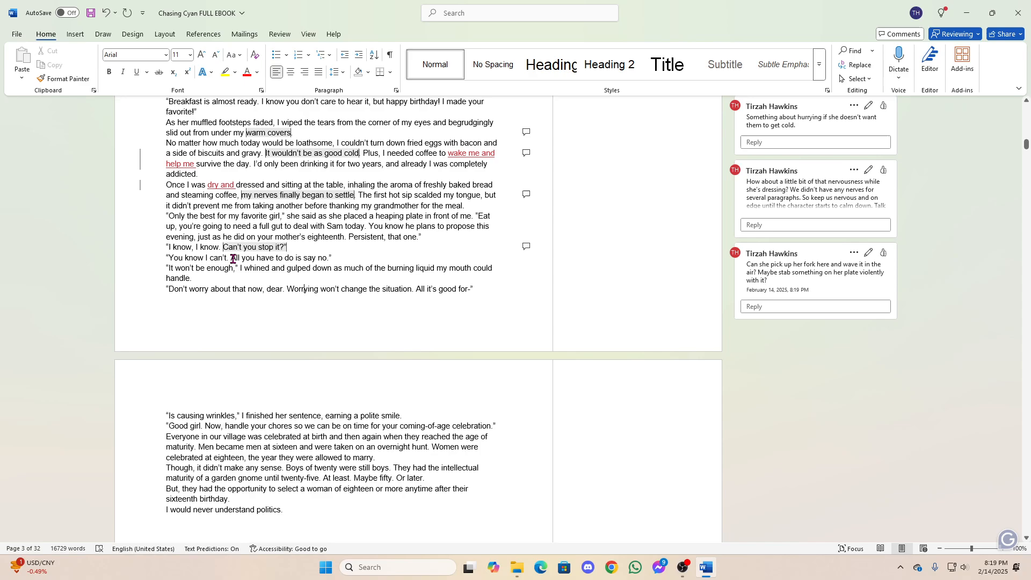
# Start a comment on "All you have to do is say no." reading "What does grandmother look like here?".
pyautogui.moveTo(232, 258); pyautogui.dragTo(332, 261)
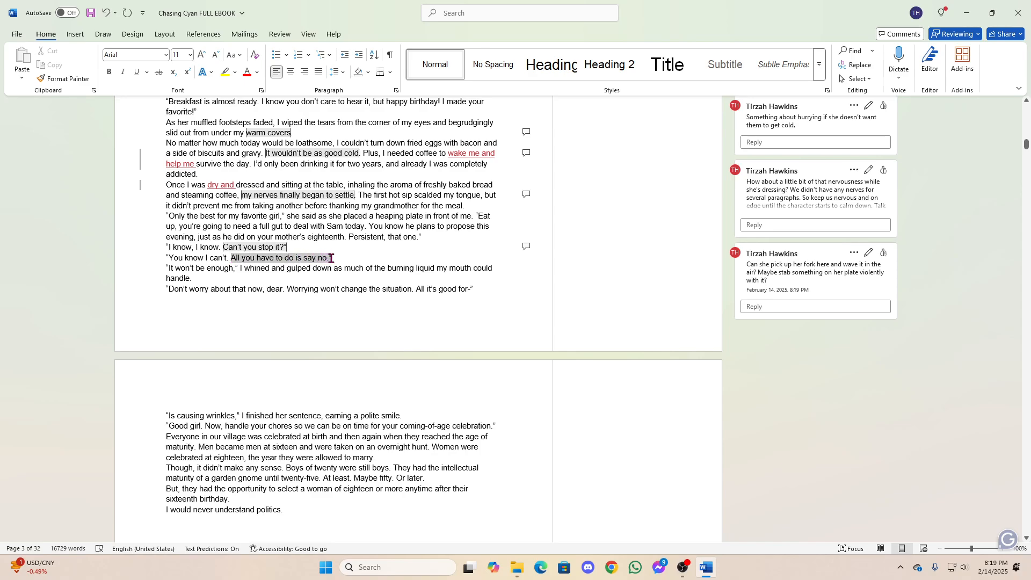
pyautogui.click(495, 230)
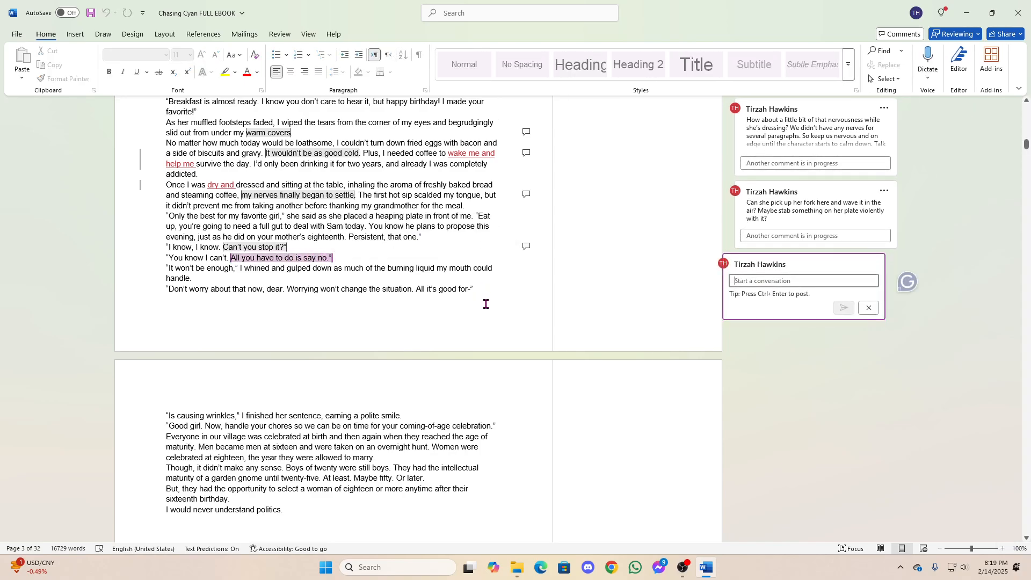
pyautogui.write('What does grand')
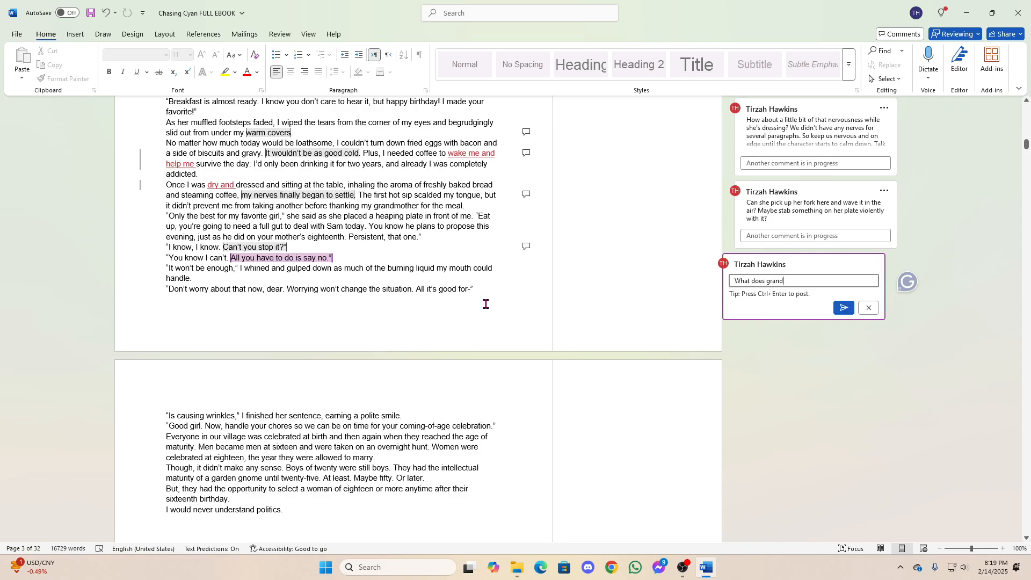
pyautogui.write('mother look like here?')
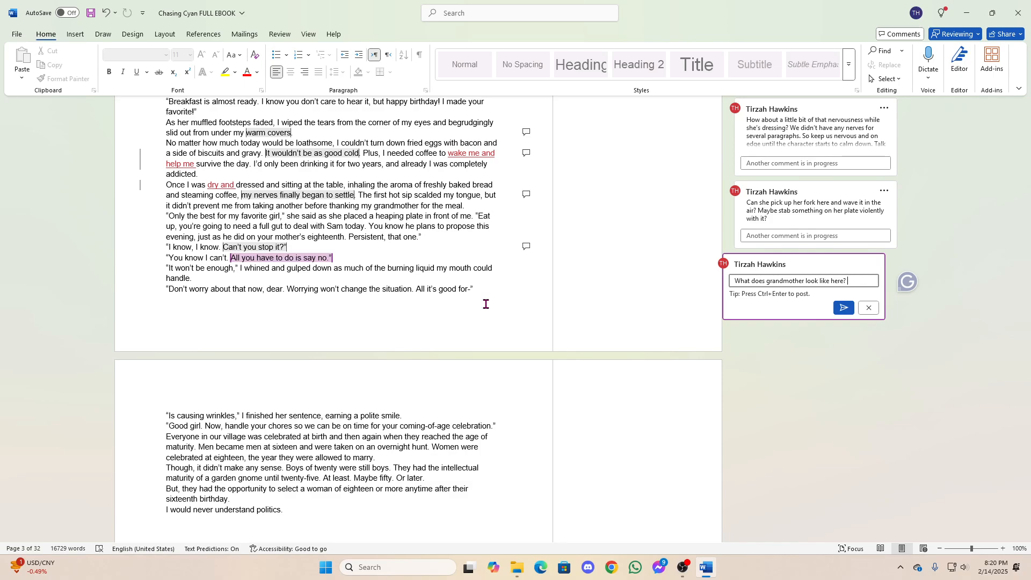
# Finish the grandmother comment with "Is her face pained? Maybe eyebrows narrowed with a pained look?" and post it.
pyautogui.write('Is her face pained')
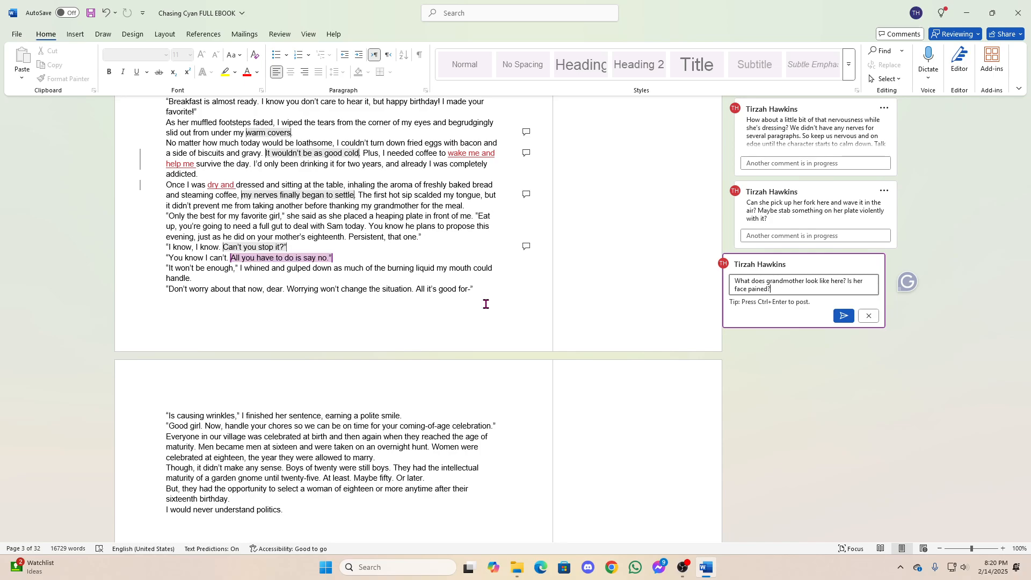
pyautogui.write('? Are her')
pyautogui.press('BackSpace')
pyautogui.press('BackSpace')
pyautogui.press('BackSpace')
pyautogui.press('BackSpace')
pyautogui.press('BackSpace')
pyautogui.press('BackSpace')
pyautogui.press('BackSpace')
pyautogui.write('Maybe eyebrows narrowed with a pained ')
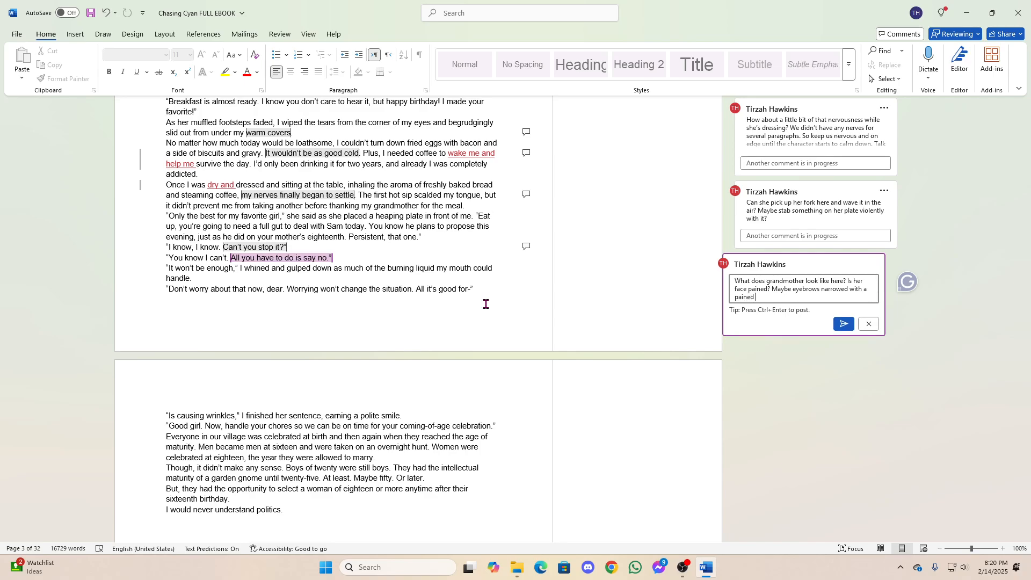
pyautogui.write('look?')
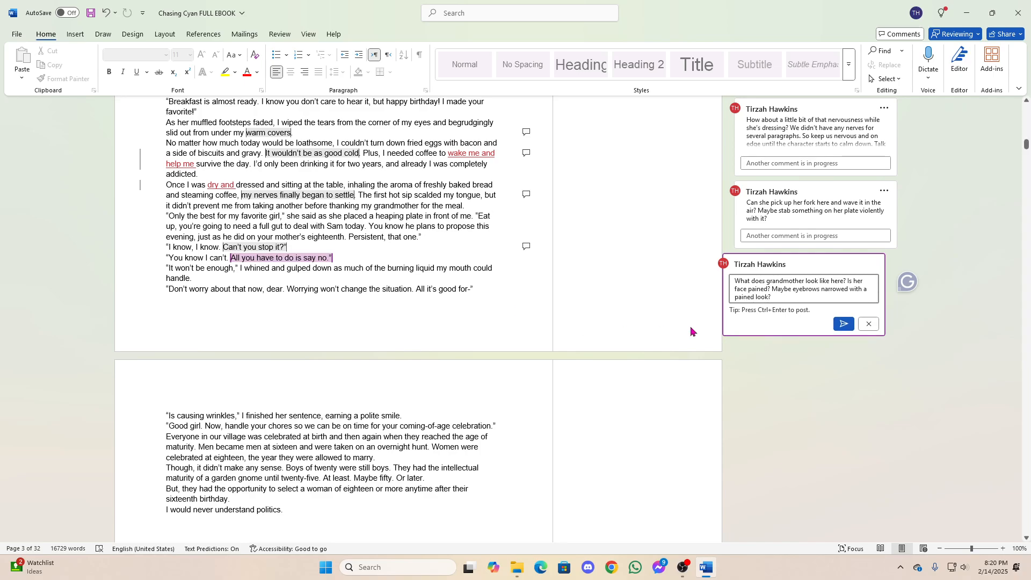
pyautogui.click(844, 324)
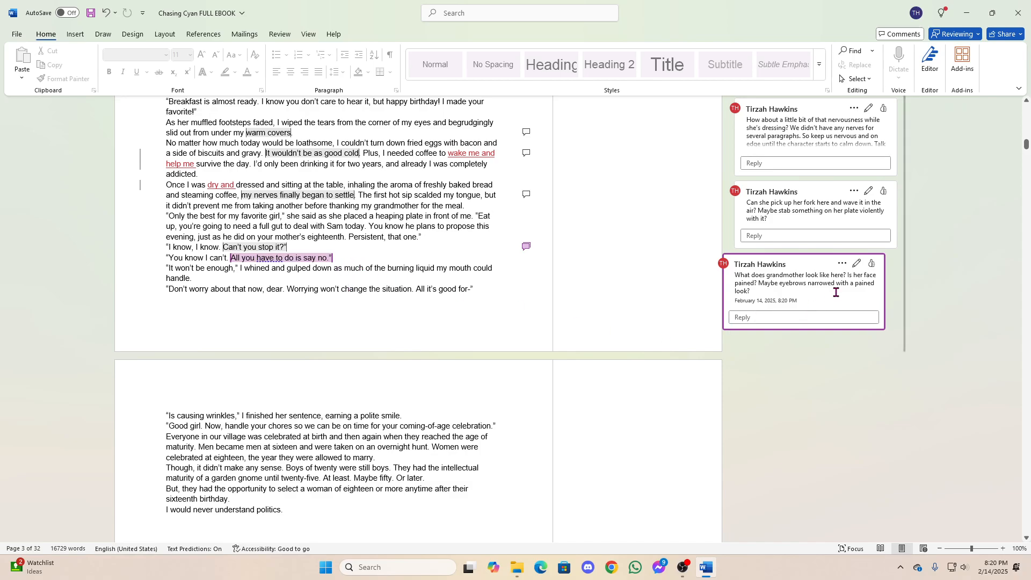
# Edit the posted grandmother comment to add "Something to tell us what grandmother thinks about this." and save it.
pyautogui.click(857, 263)
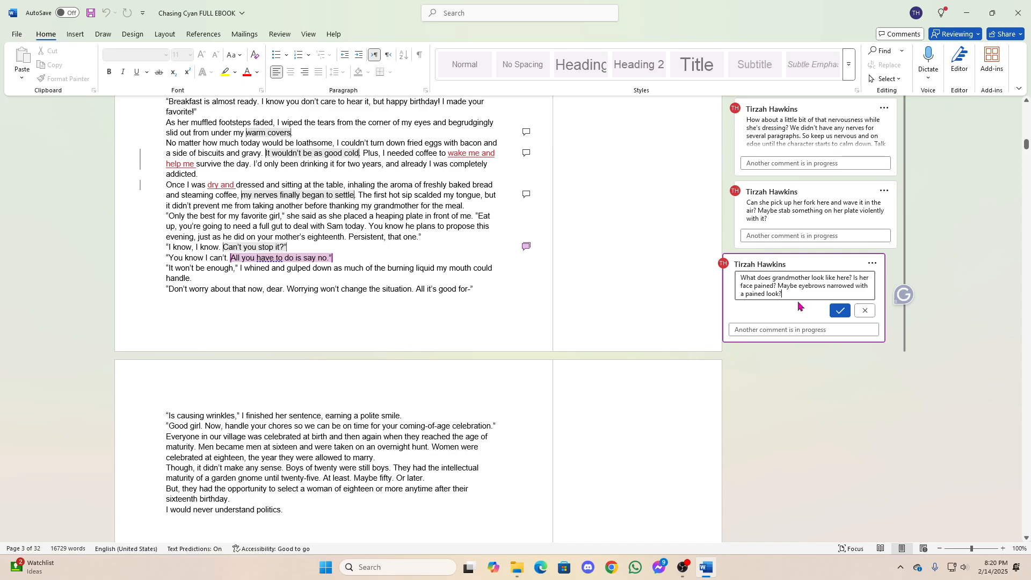
pyautogui.write('So')
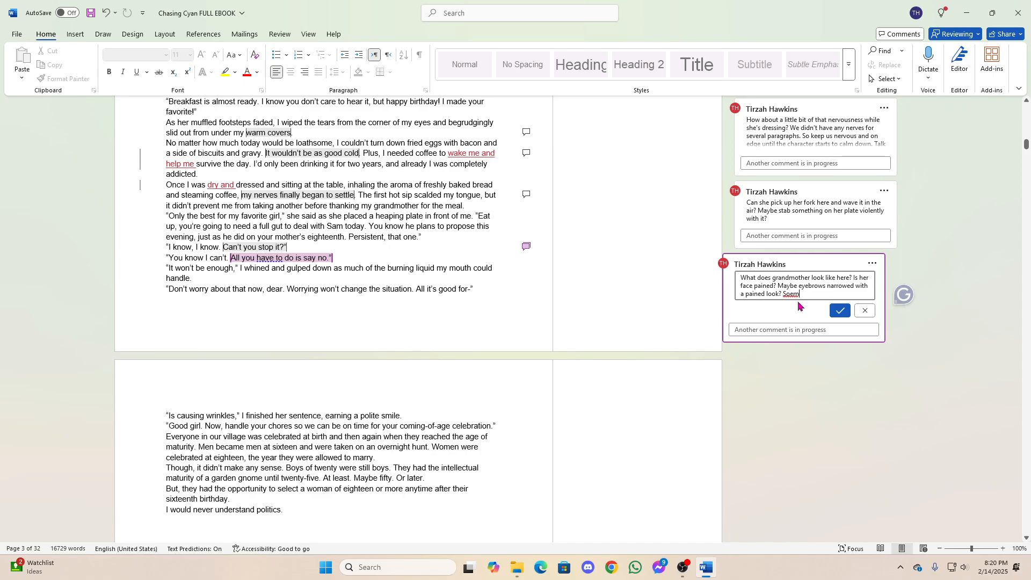
pyautogui.write('mething ')
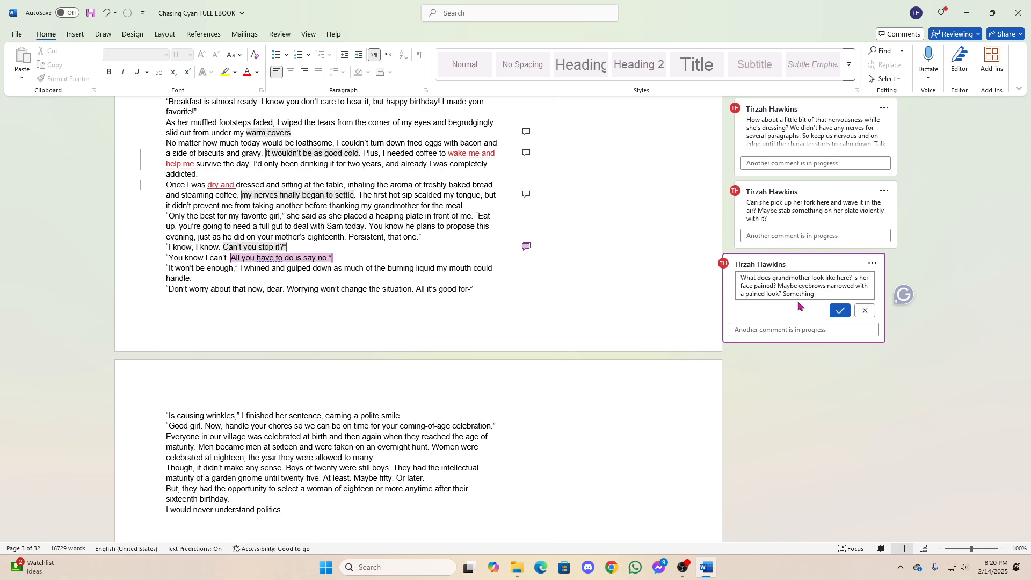
pyautogui.write('to tell us what grandmo')
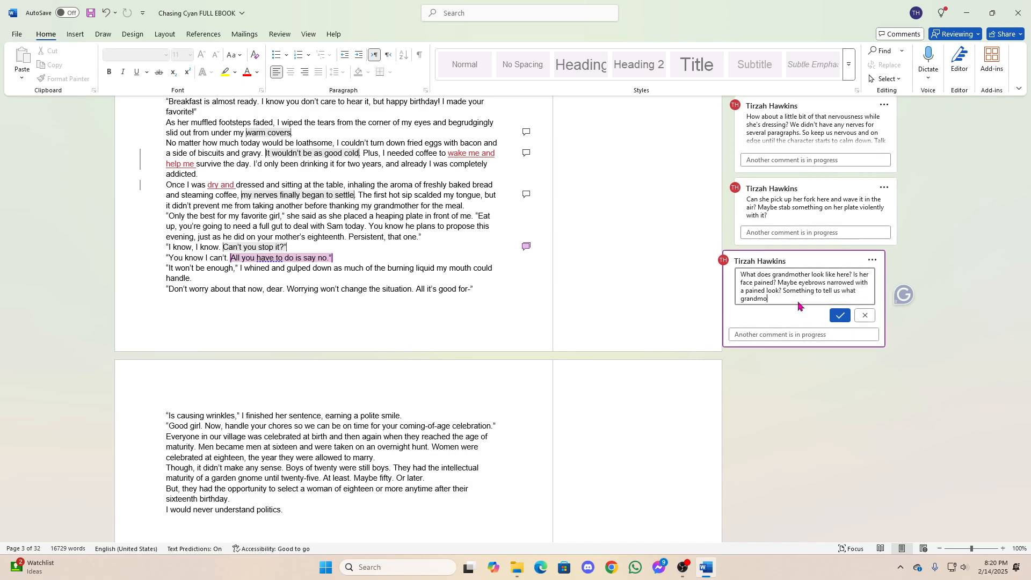
pyautogui.write('ther thinks about this.')
pyautogui.click(839, 316)
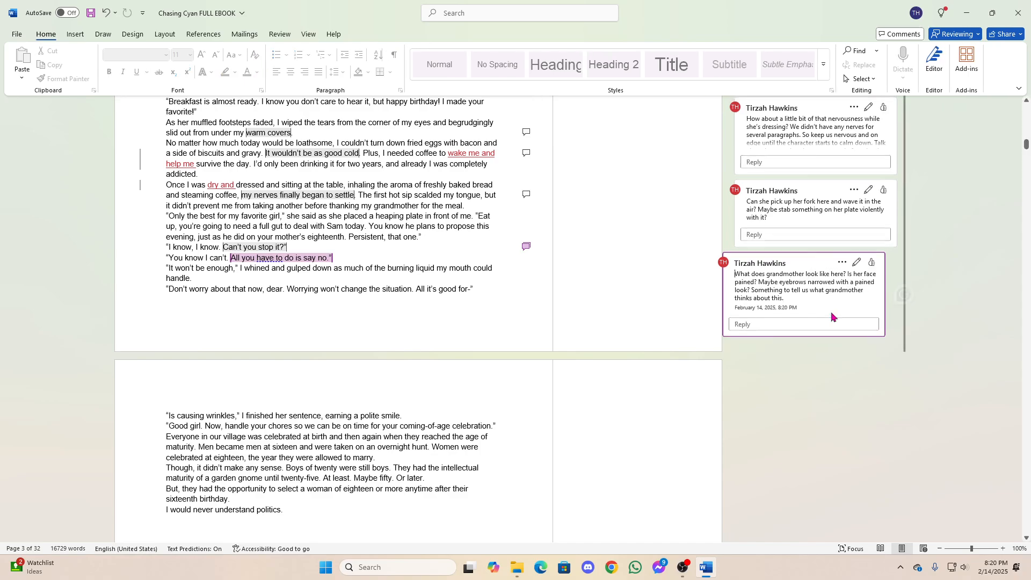
# Insert "as" before "my mouth could handle" in the "It won't be enough" paragraph.
pyautogui.click(219, 276)
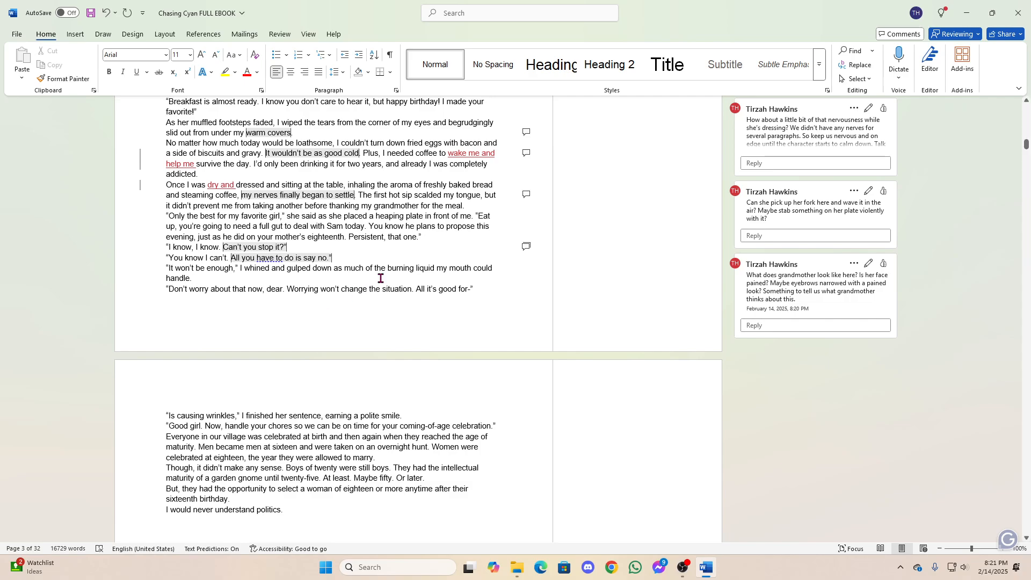
pyautogui.click(437, 268)
pyautogui.write('as')
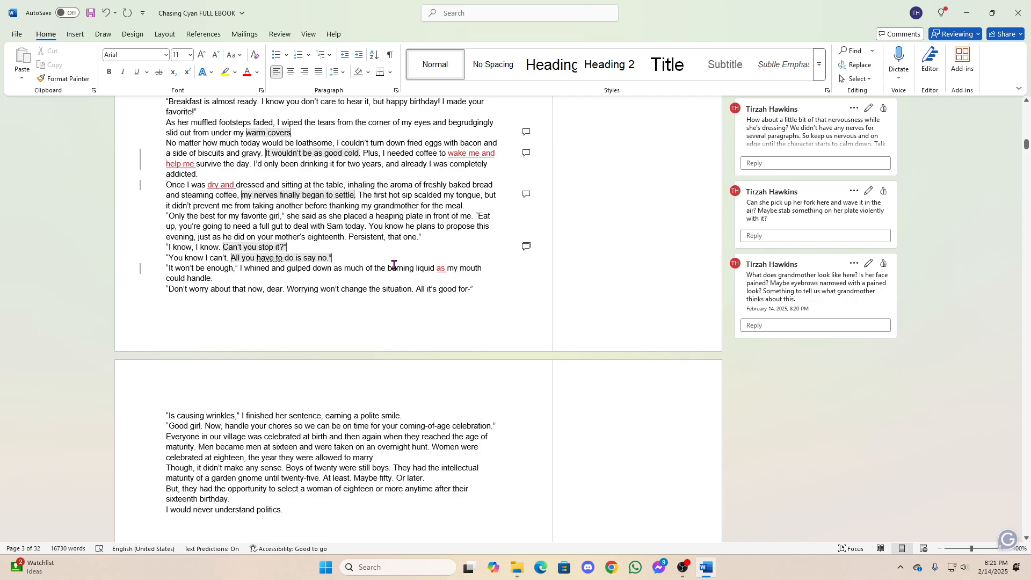
# Post a comment on "that now, dear" reading "Does grandmother pat her hand here?".
pyautogui.scroll(-3, 394, 265)
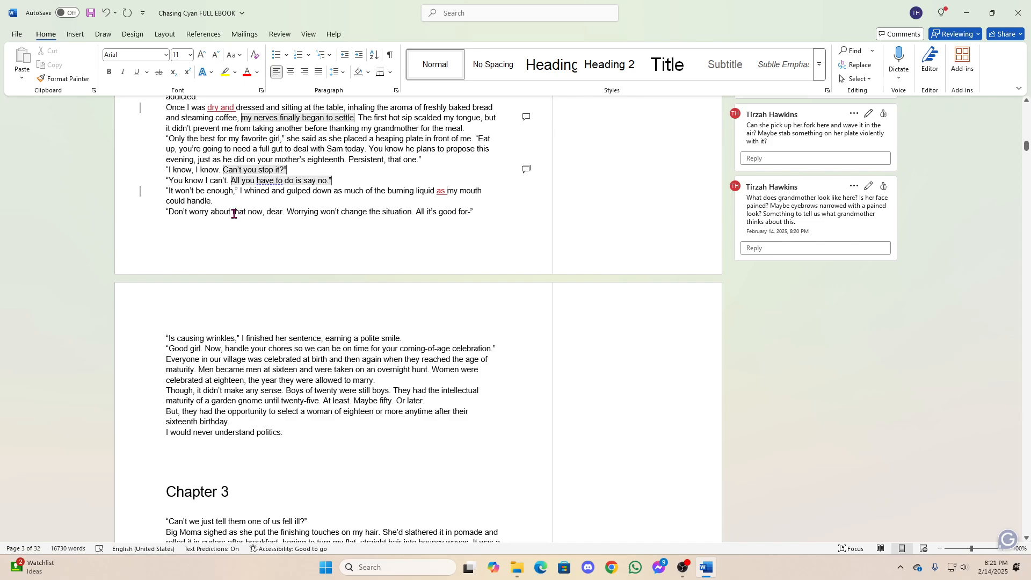
pyautogui.moveTo(233, 212); pyautogui.dragTo(284, 213)
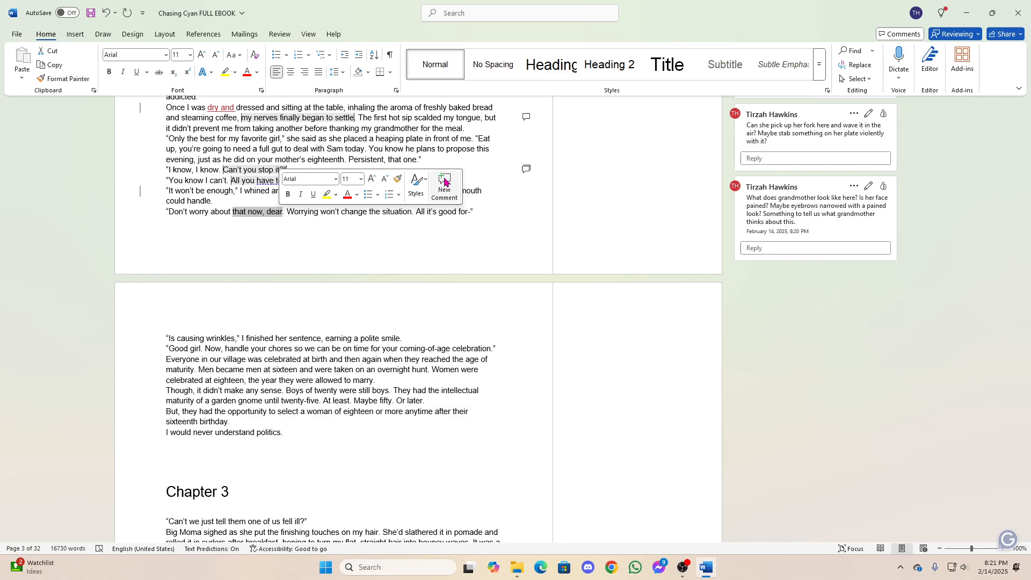
pyautogui.click(440, 185)
pyautogui.write('Does ')
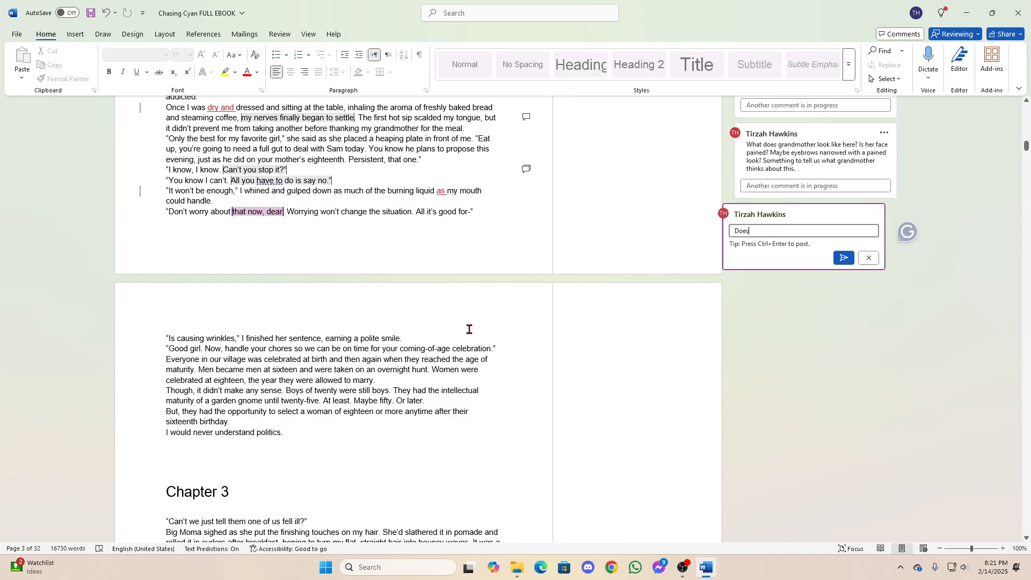
pyautogui.write('grandmother pat her hand here?')
pyautogui.click(844, 257)
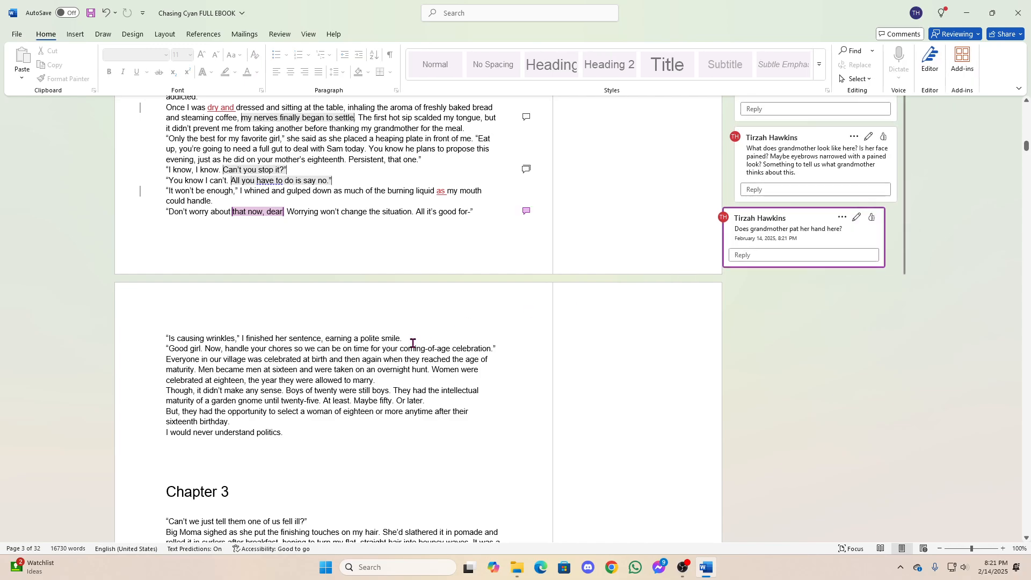
# Delete "of twenty" after "Boys" in the paragraph beginning "Though, it didn't make any sense.".
pyautogui.click(311, 350)
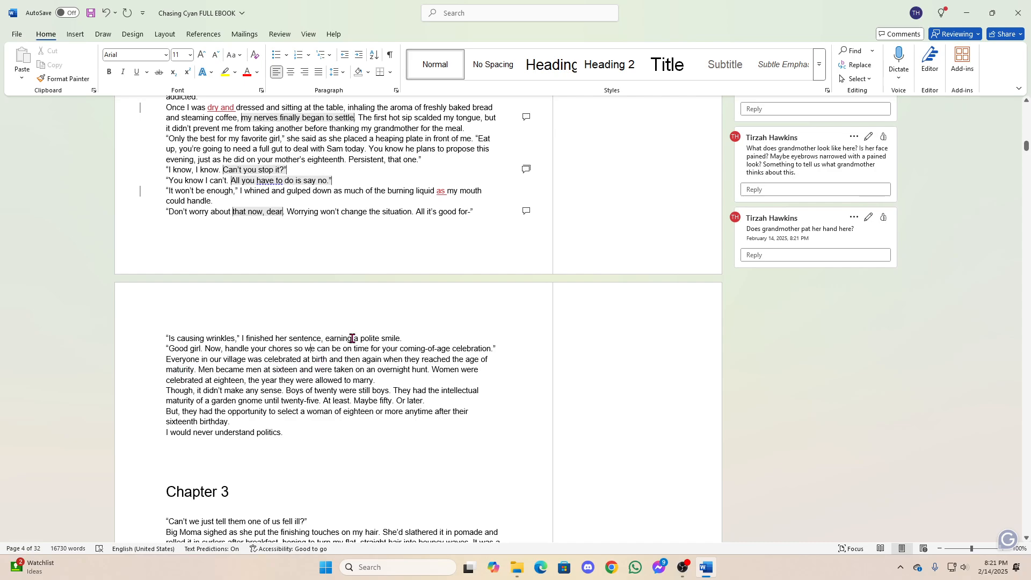
pyautogui.scroll(-3, 351, 339)
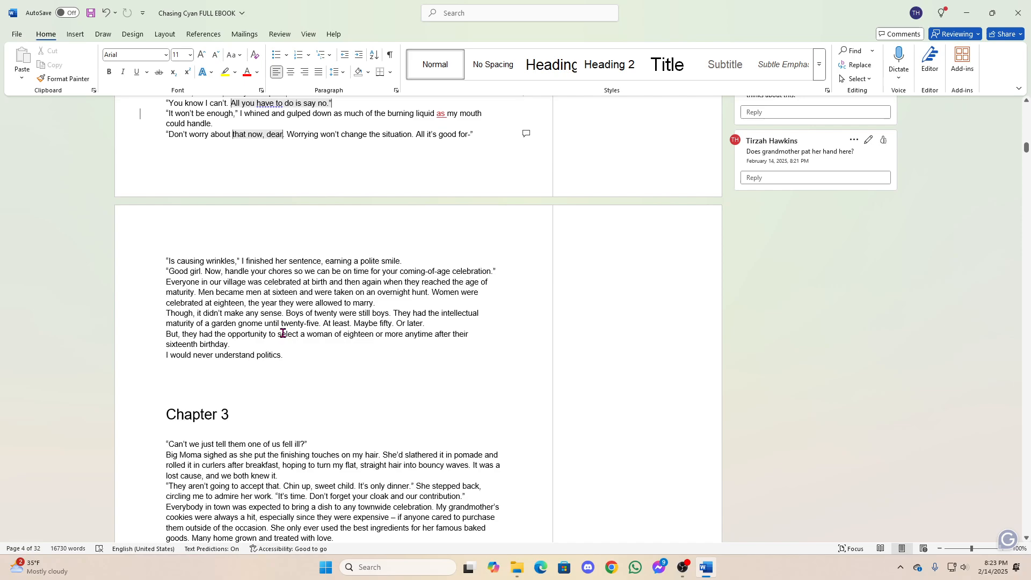
pyautogui.click(303, 314)
pyautogui.press('Delete')
pyautogui.press('Delete')
pyautogui.press('Delete')
pyautogui.press('Delete')
pyautogui.press('Delete')
pyautogui.press('Delete')
pyautogui.press('Delete')
pyautogui.press('Delete')
pyautogui.press('Delete')
pyautogui.press('Delete')
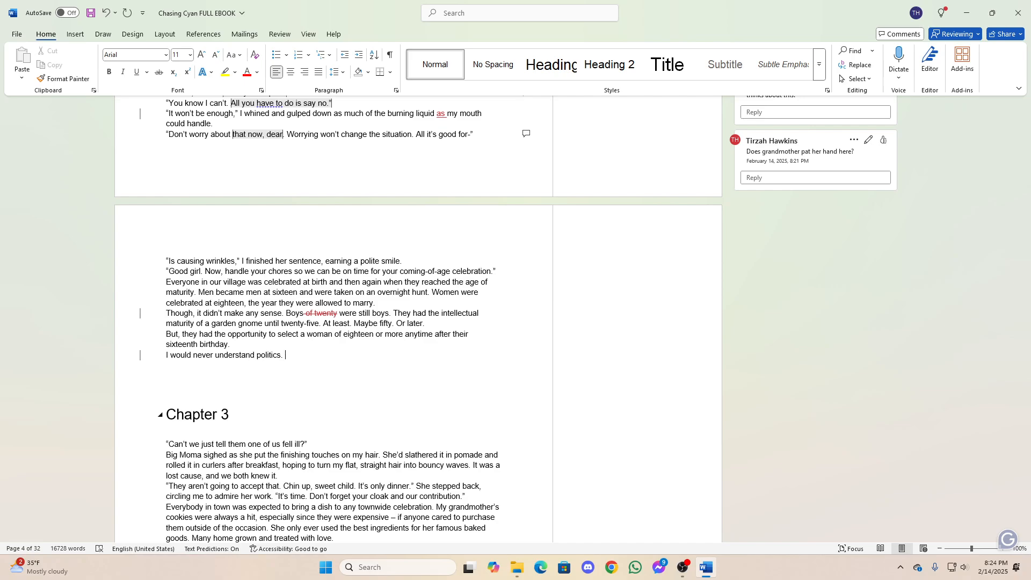
# Start a new sentence after "I would never understand politics." reading "The chair voiced my unspoken sentiment as it".
pyautogui.write('The chair voiced my sentimen')
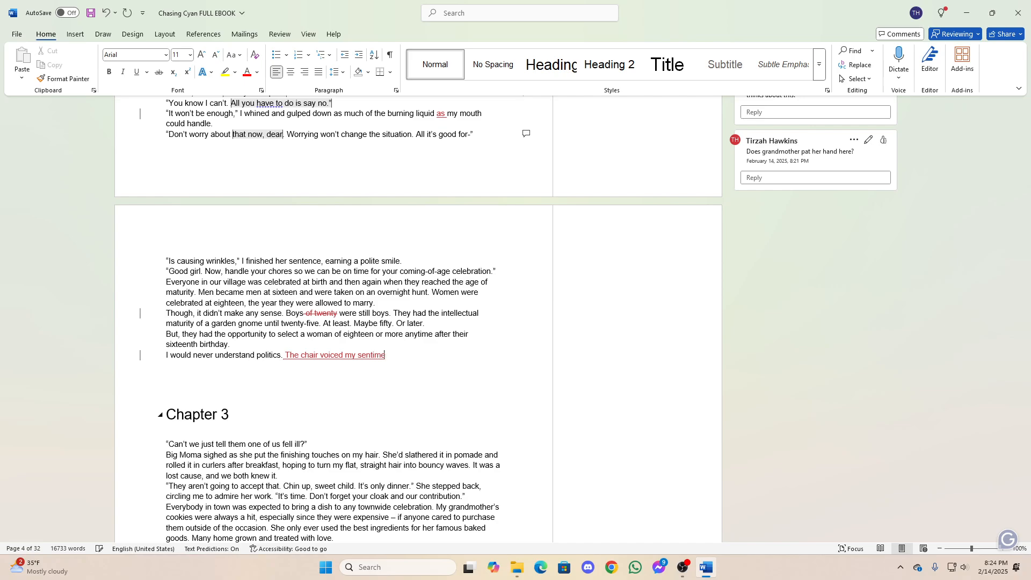
pyautogui.press('BackSpace')
pyautogui.press('BackSpace')
pyautogui.press('BackSpace')
pyautogui.press('BackSpace')
pyautogui.press('BackSpace')
pyautogui.press('BackSpace')
pyautogui.press('BackSpace')
pyautogui.press('BackSpace')
pyautogui.write('unspoken sen')
pyautogui.press('BackSpace')
pyautogui.write('ntiment as it scre')
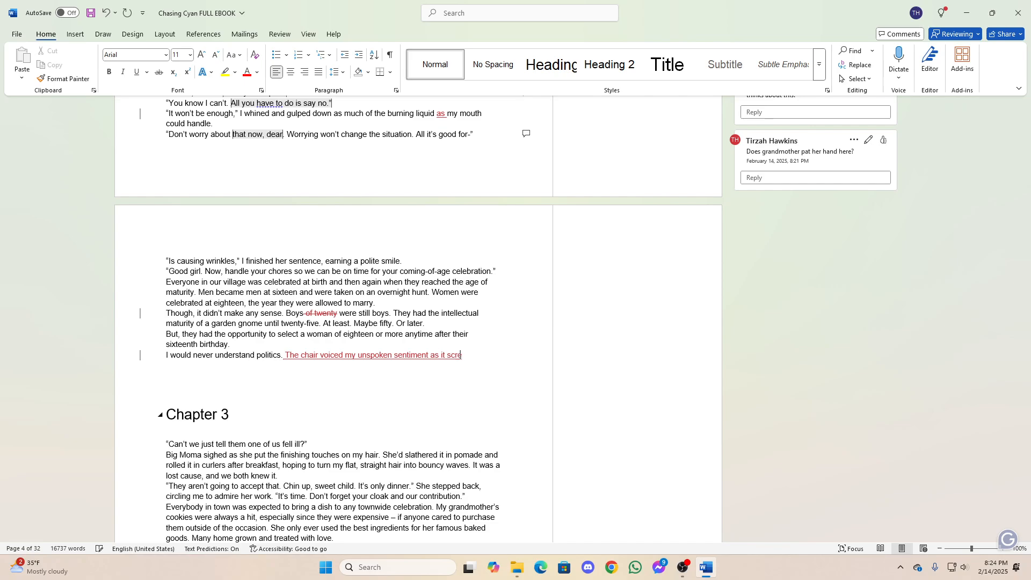
# Finish the chair sentence with "screeched against the wooden floor as I stood up.".
pyautogui.write('ached on the woode')
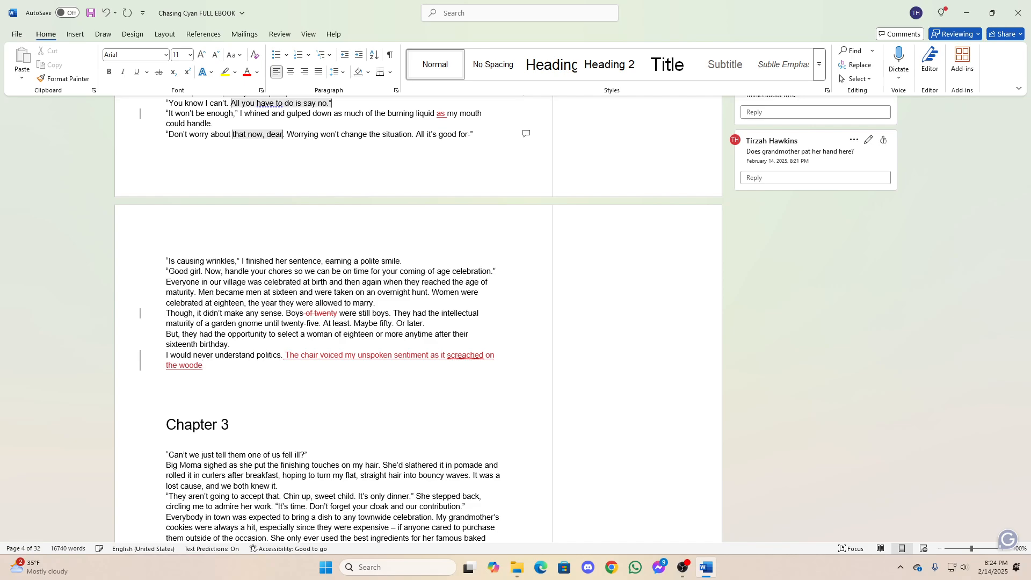
pyautogui.press('BackSpace')
pyautogui.press('BackSpace')
pyautogui.press('BackSpace')
pyautogui.press('BackSpace')
pyautogui.press('BackSpace')
pyautogui.press('BackSpace')
pyautogui.press('BackSpace')
pyautogui.press('BackSpace')
pyautogui.press('BackSpace')
pyautogui.press('BackSpace')
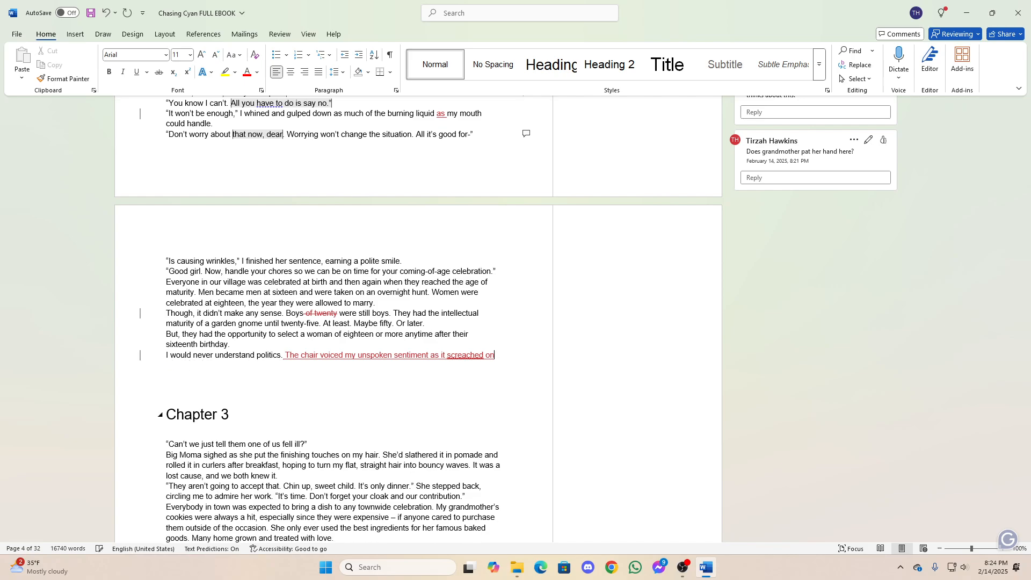
pyautogui.press('BackSpace')
pyautogui.press('BackSpace')
pyautogui.press('BackSpace')
pyautogui.press('BackSpace')
pyautogui.press('BackSpace')
pyautogui.press('BackSpace')
pyautogui.press('BackSpace')
pyautogui.press('BackSpace')
pyautogui.write('eched against the w')
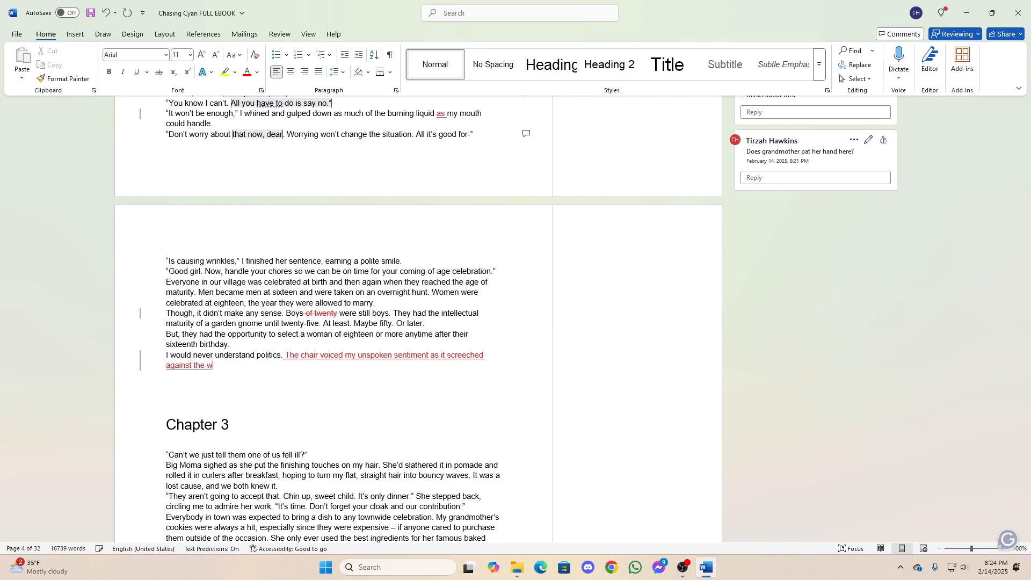
pyautogui.write('ooden floor as I stood up.')
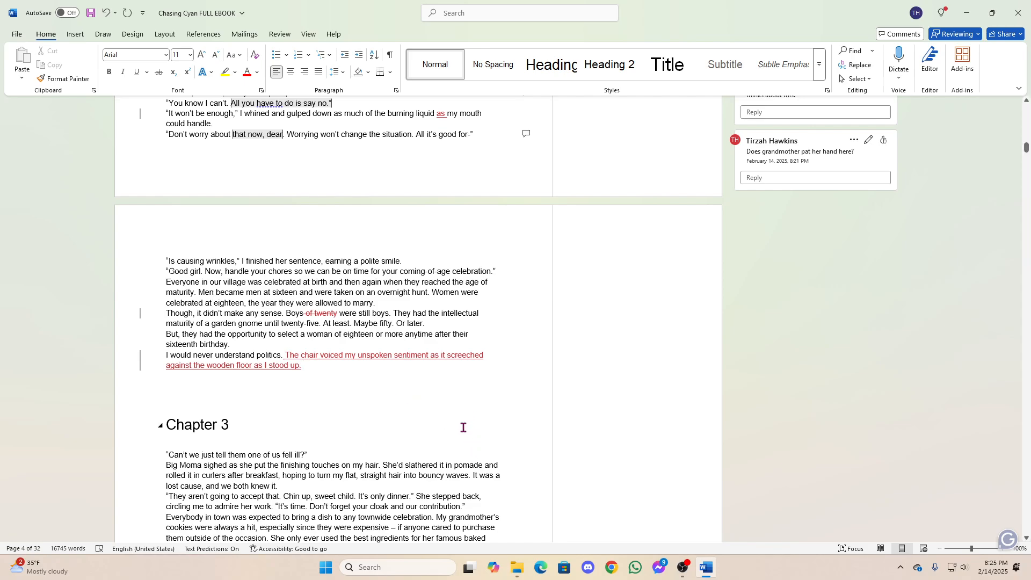
# On the blank line above the Chapter 3 heading, write "*There wasn't a lot of visual detail in this chapter. I think it".
pyautogui.scroll(6, 463, 428)
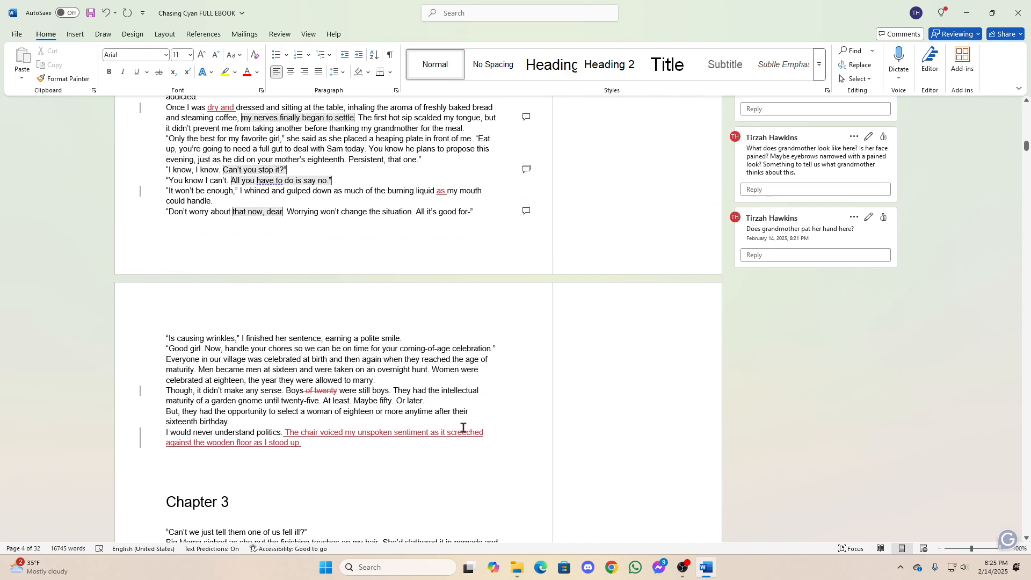
pyautogui.scroll(2, 463, 427)
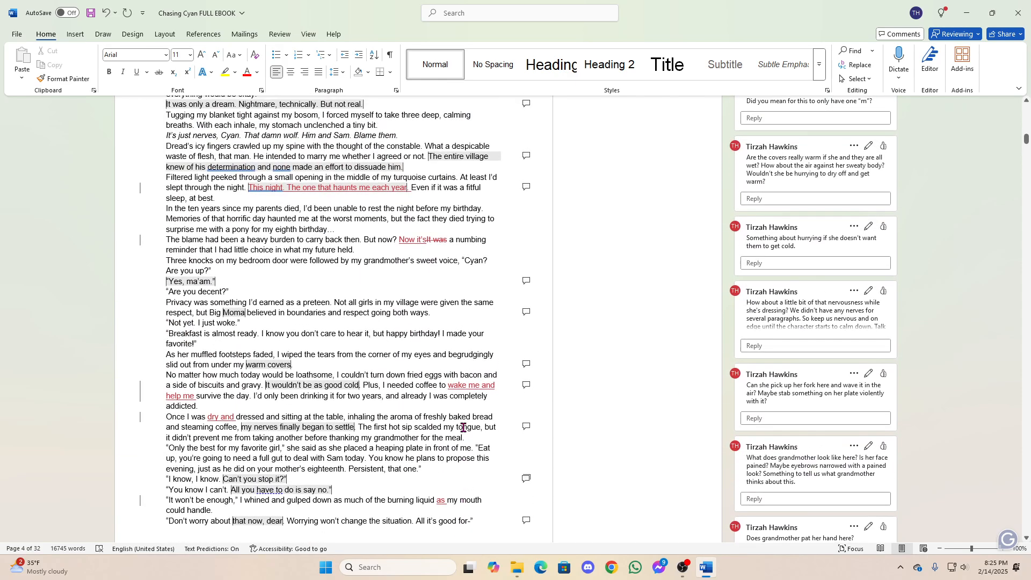
pyautogui.scroll(2, 416, 368)
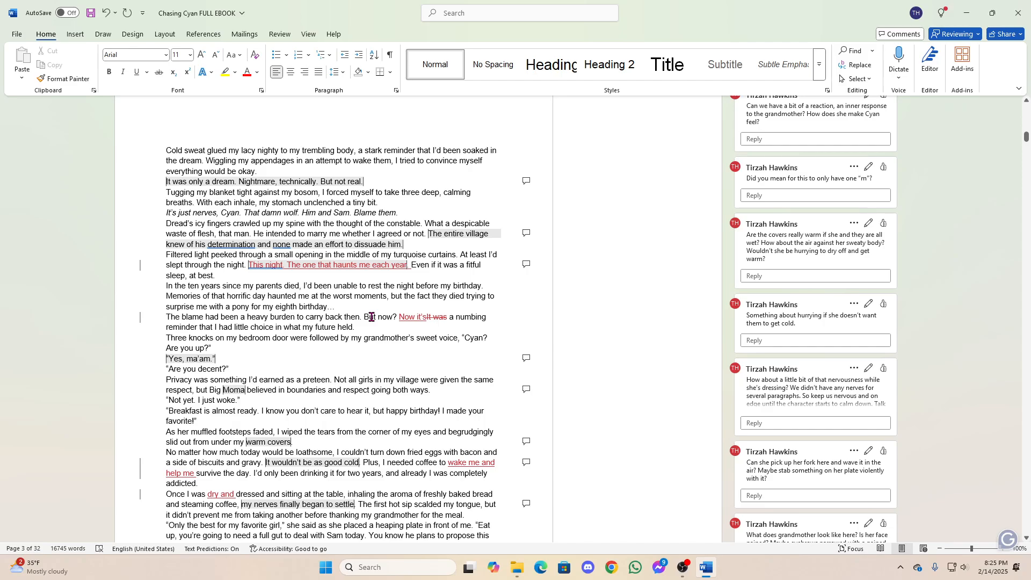
pyautogui.scroll(-3, 371, 317)
pyautogui.scroll(-15, 371, 317)
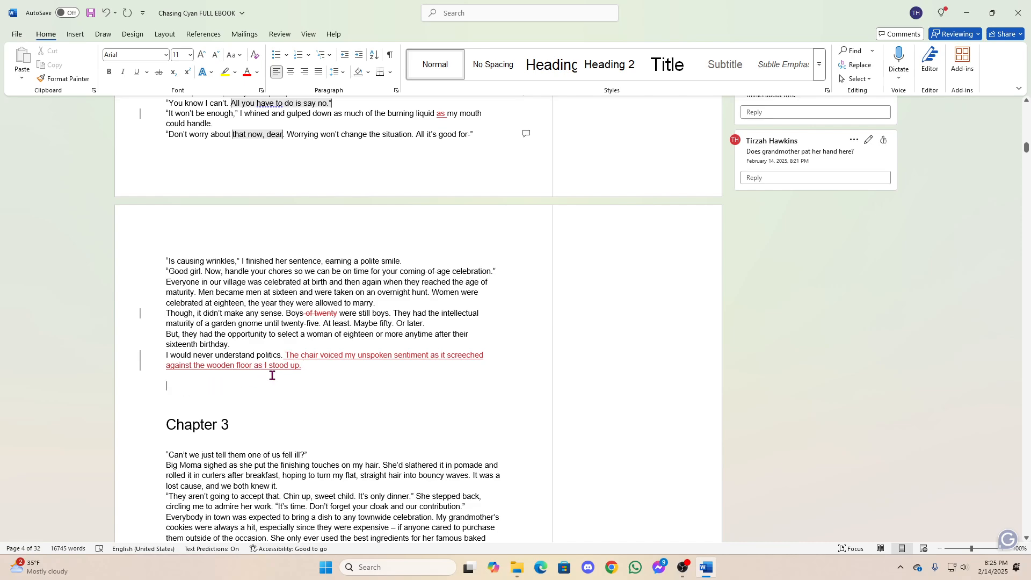
pyautogui.write("*There wasn't a li")
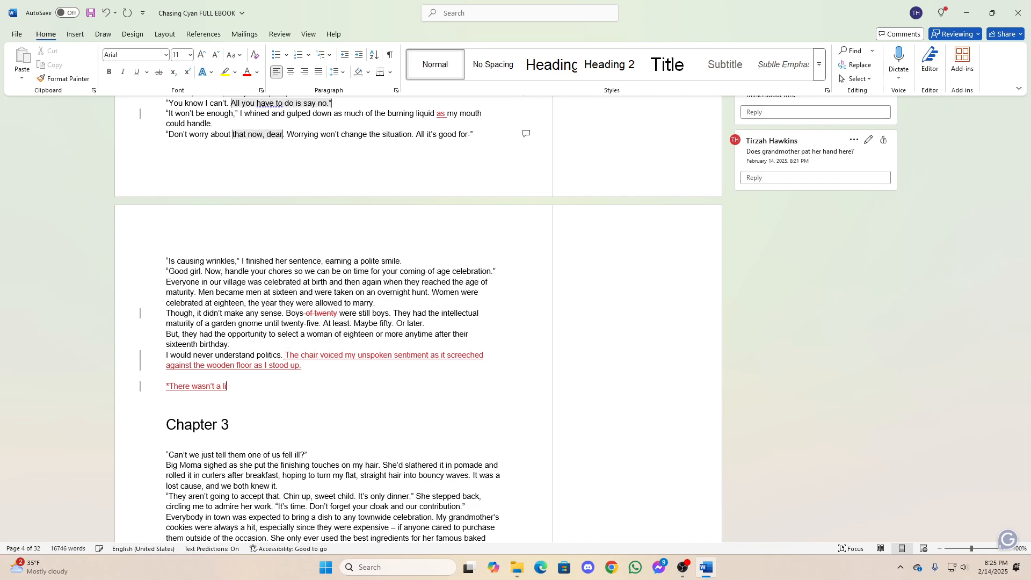
pyautogui.write('ot of visual di')
pyautogui.write('tail in ')
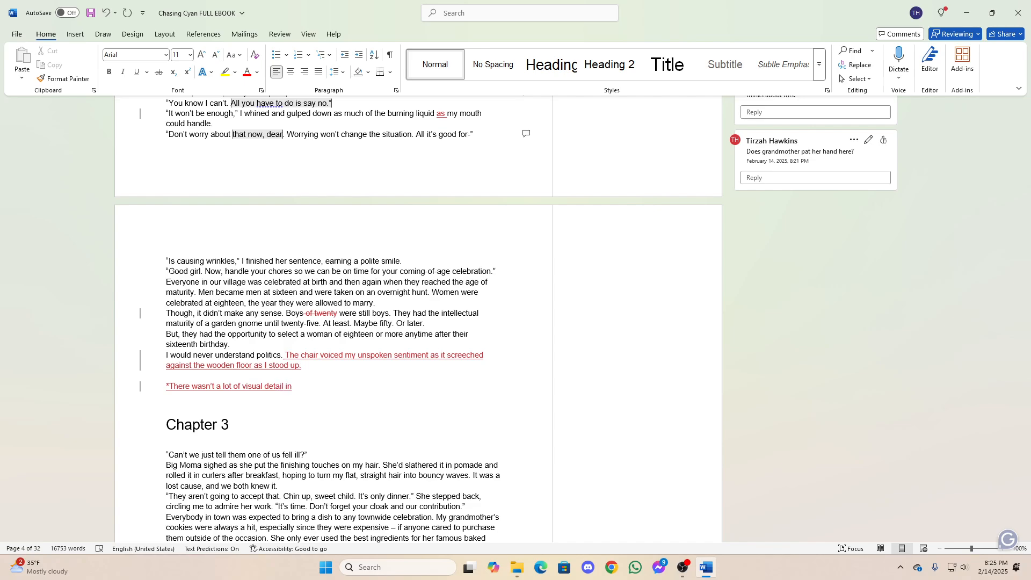
pyautogui.write('this chapter. I think it')
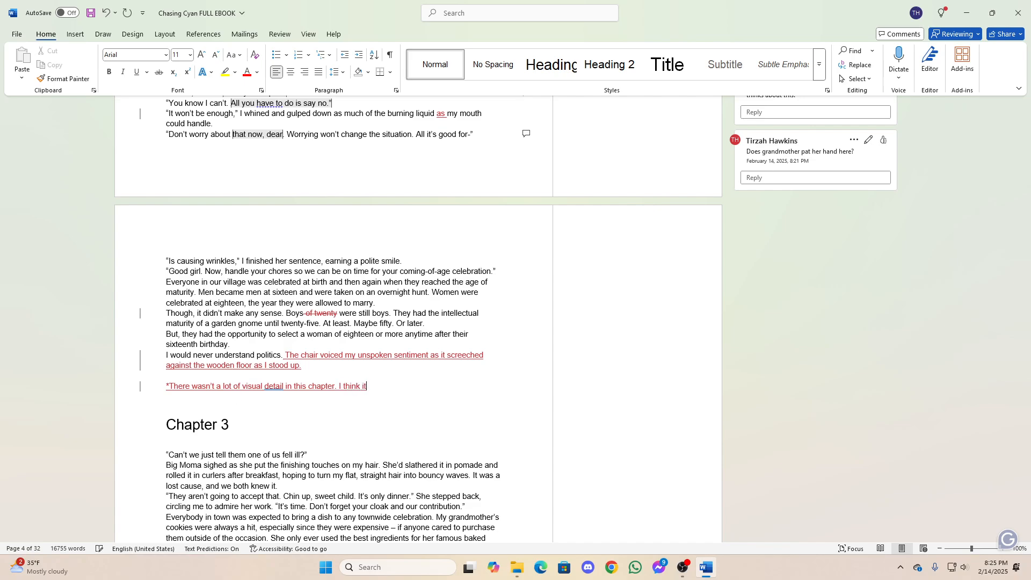
# Finish the closing note with "would read better if you added some.".
pyautogui.write(" wouldn't hurt")
pyautogui.press('BackSpace')
pyautogui.press('BackSpace')
pyautogui.press('BackSpace')
pyautogui.press('BackSpace')
pyautogui.press('BackSpace')
pyautogui.press('BackSpace')
pyautogui.press('BackSpace')
pyautogui.press('BackSpace')
pyautogui.write('read better if you added ')
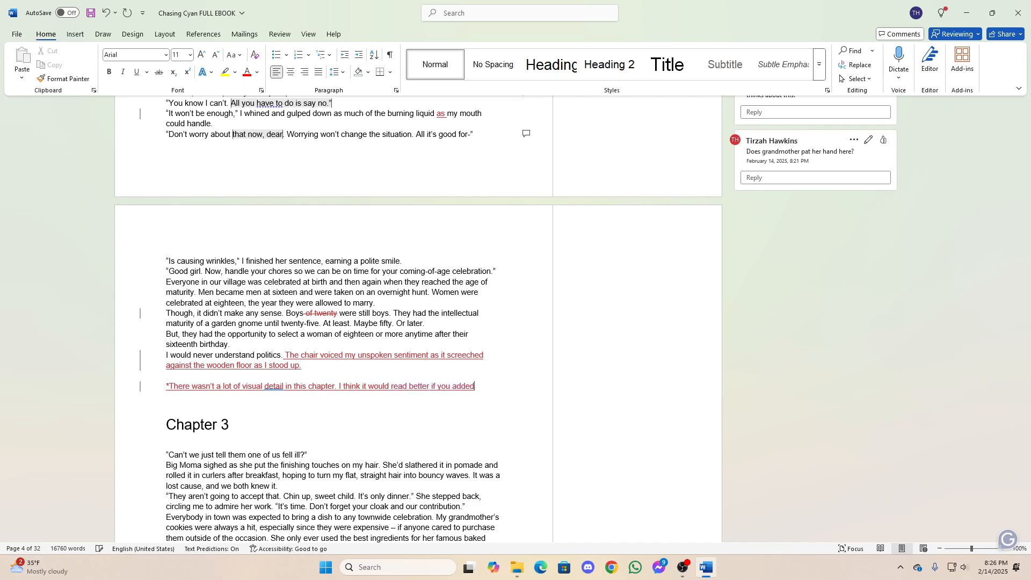
pyautogui.write('some.')
# Change "detail" to "details" in the closing note of Chapter 2.
pyautogui.doubleClick(277, 384)
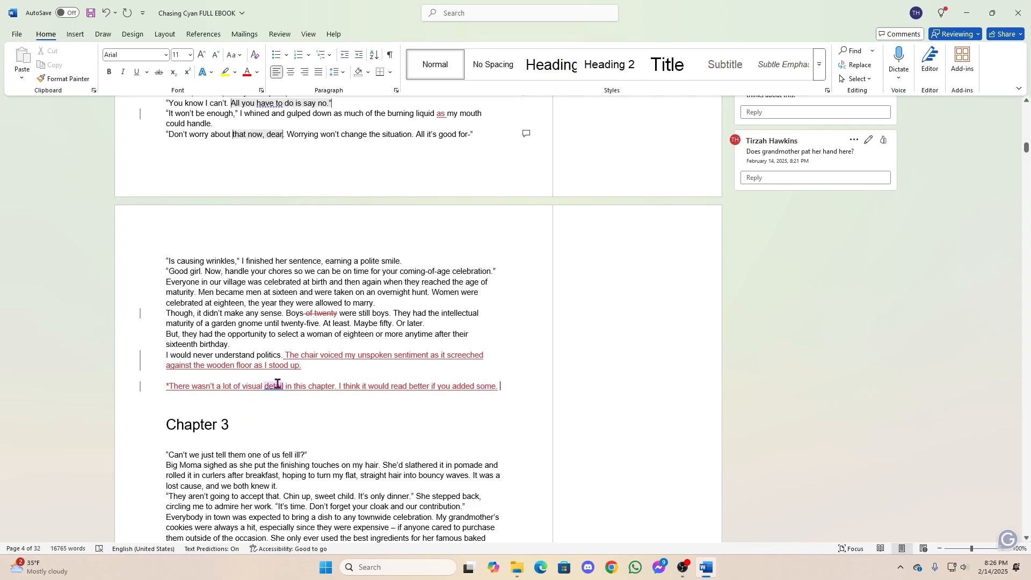
pyautogui.click(283, 385)
pyautogui.write('s')
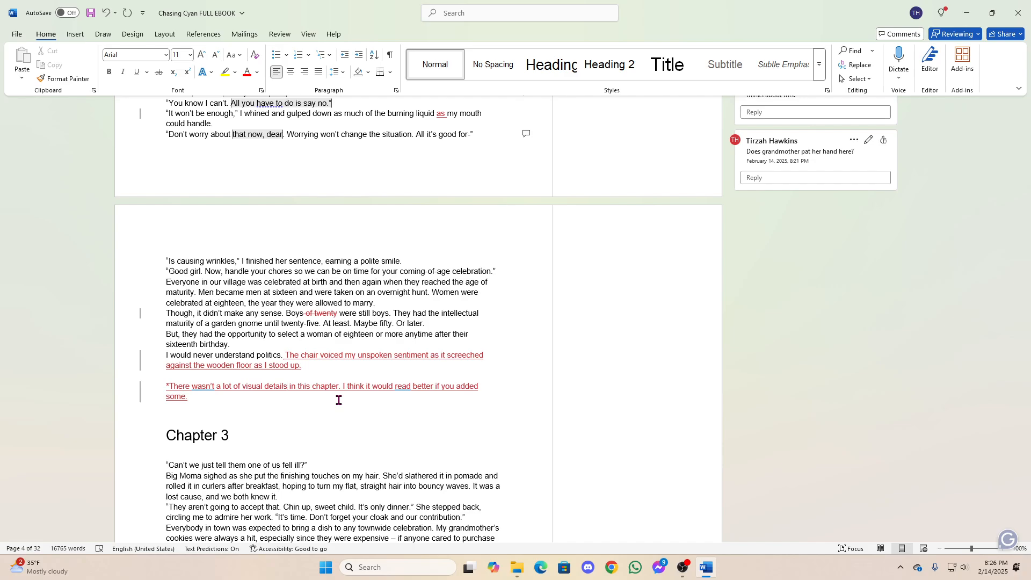
pyautogui.scroll(15, 341, 422)
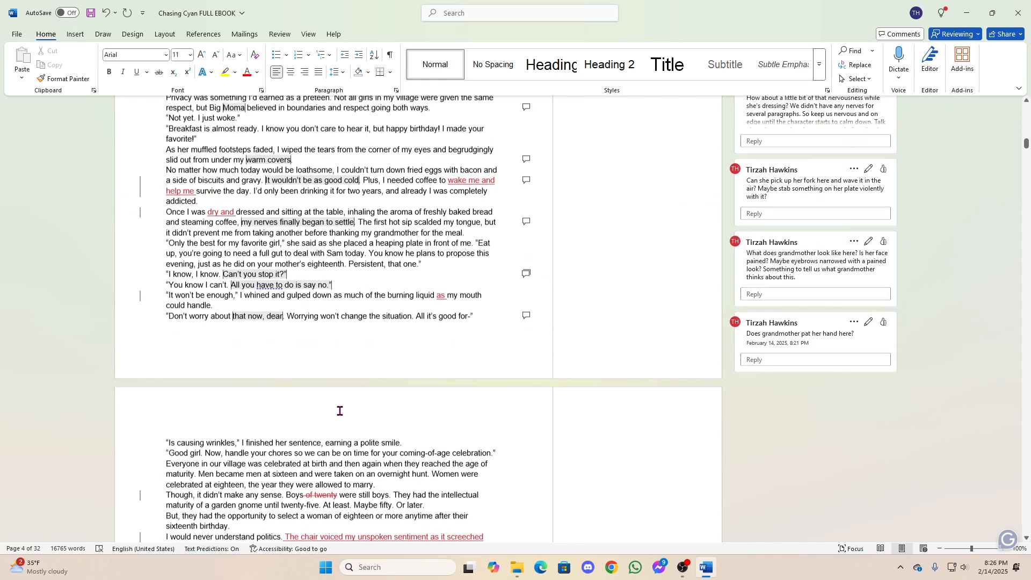
pyautogui.scroll(4, 340, 411)
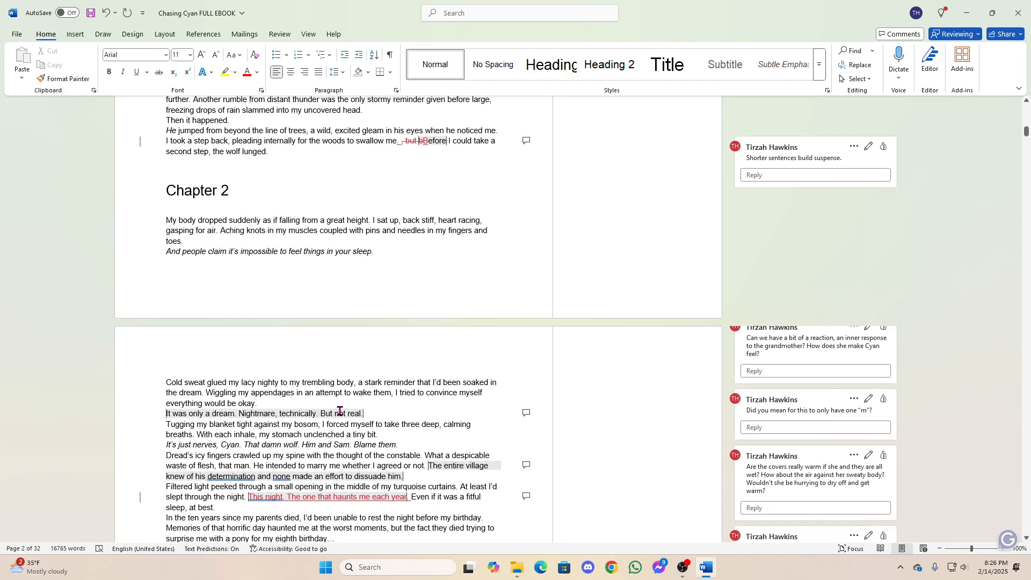
pyautogui.scroll(-12, 340, 410)
pyautogui.scroll(-10, 340, 411)
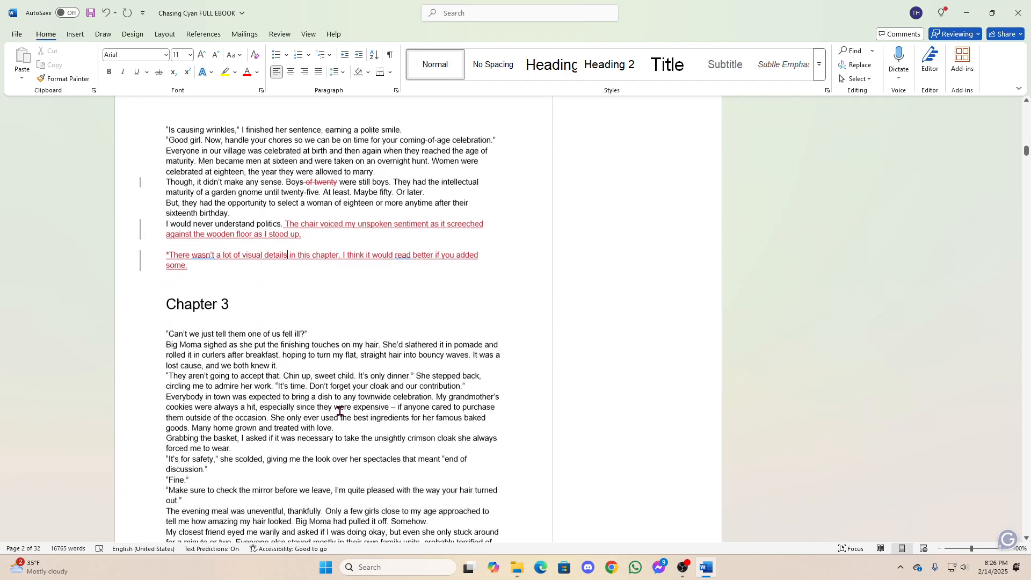
pyautogui.scroll(10, 340, 411)
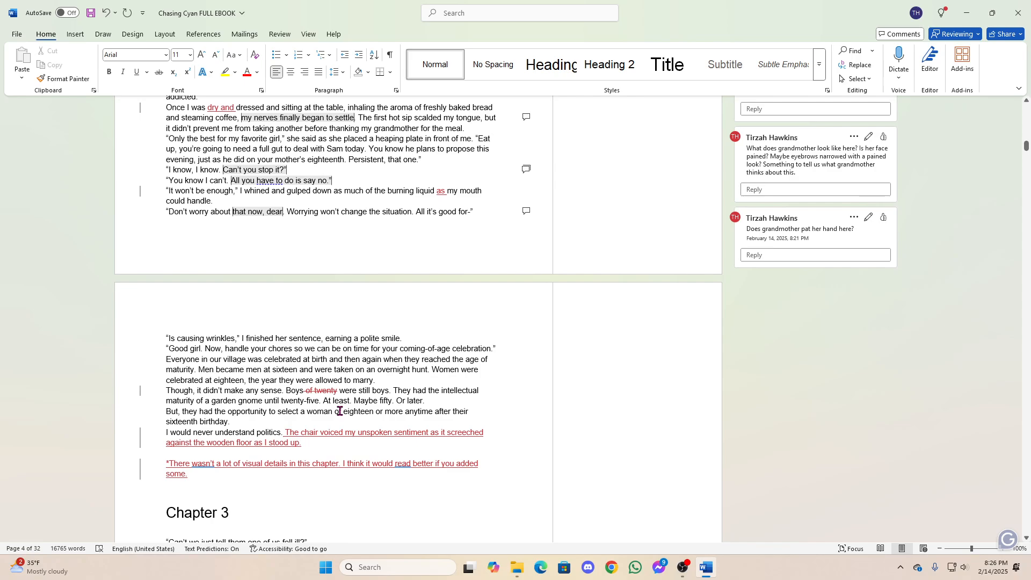